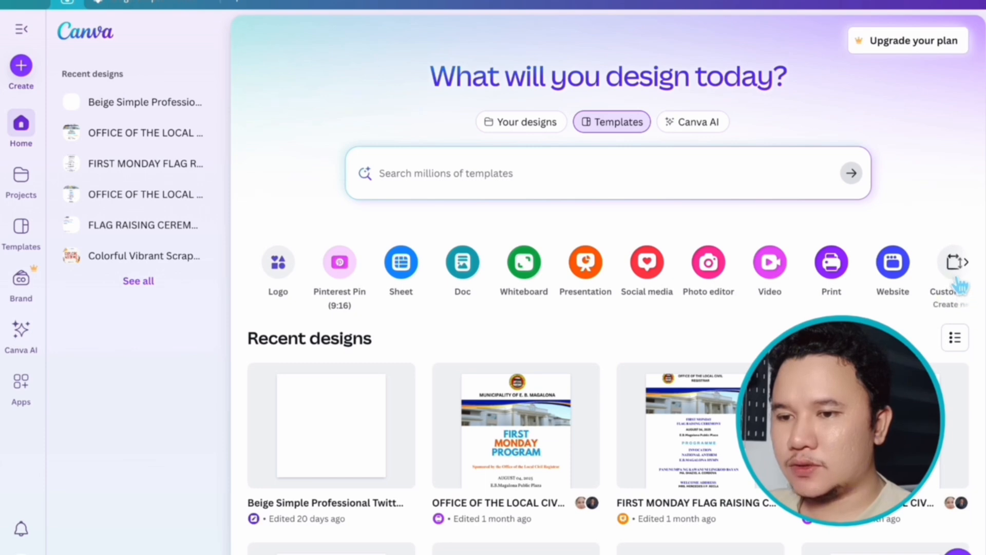
- Look over the available design types and the Canva Pro free trial offer with its monthly and yearly plans
left_click(973, 272)
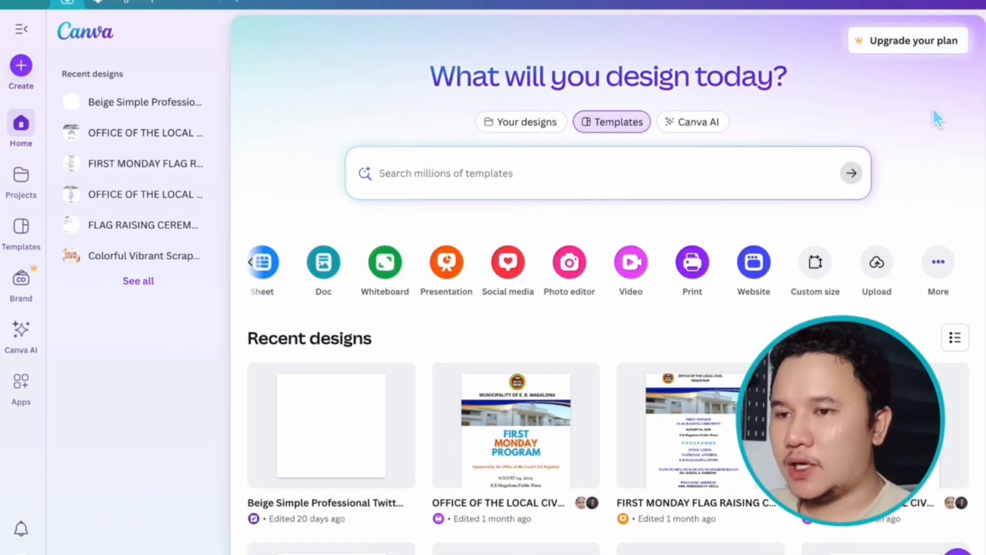
left_click(914, 44)
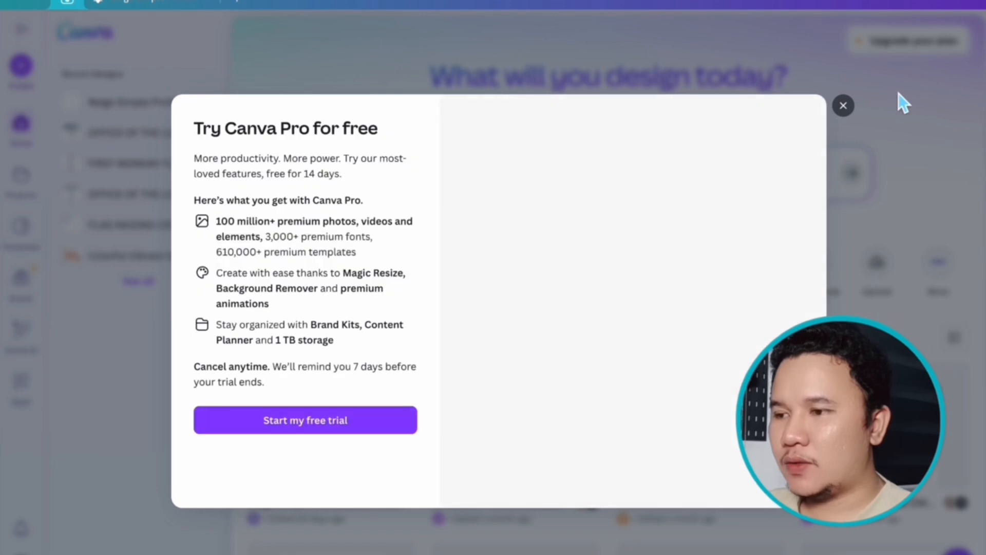
left_click(358, 427)
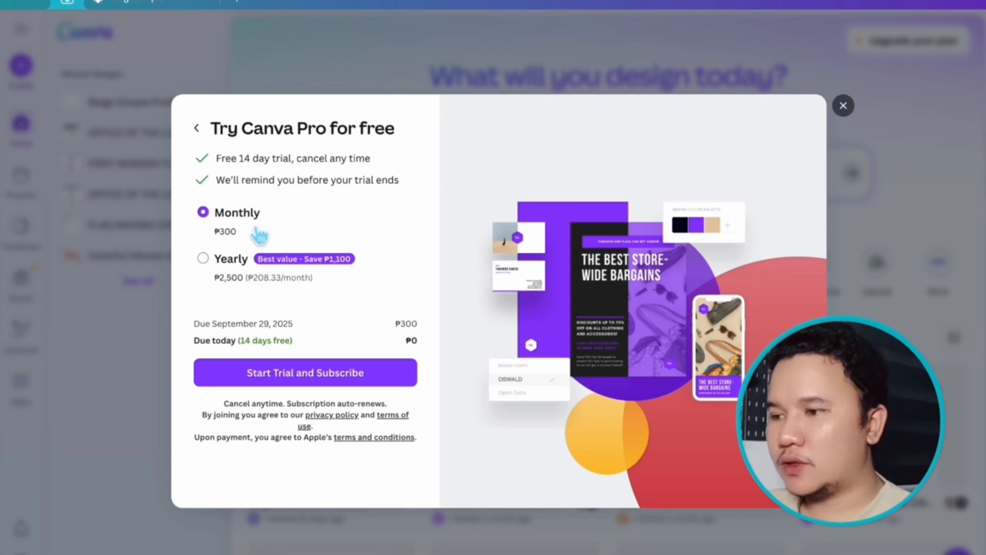
left_click(843, 108)
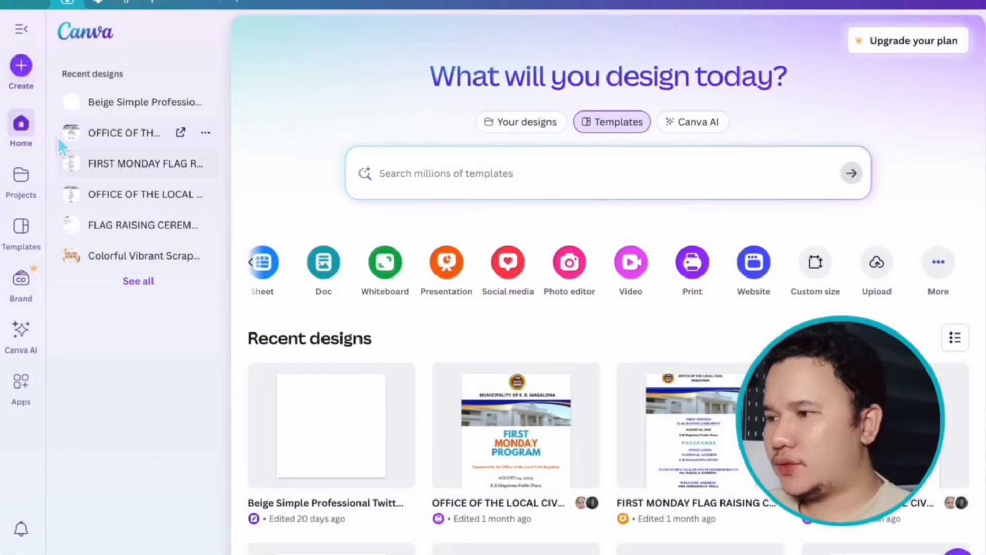
- Open the Projects page and examine its date modified, category and owner filter options
left_click(31, 179)
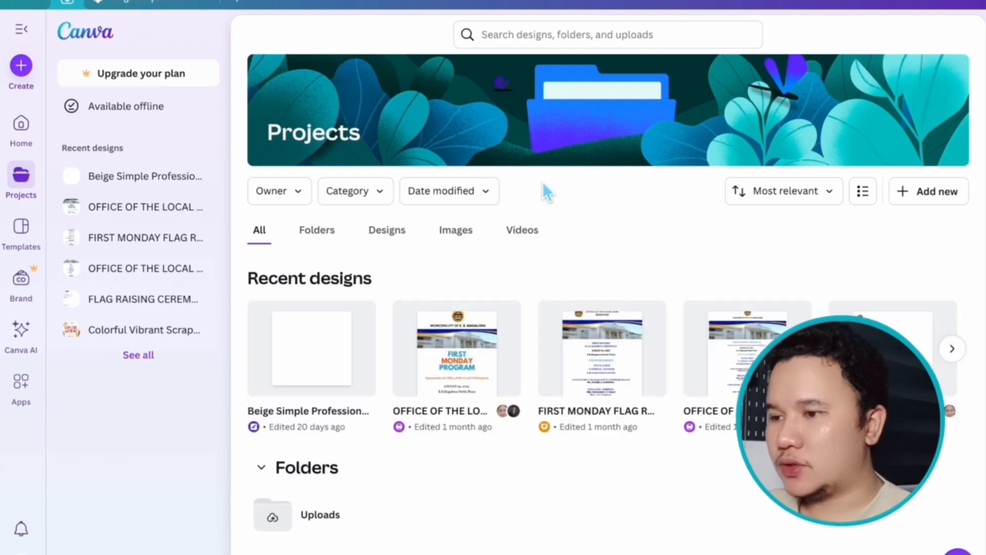
left_click(485, 198)
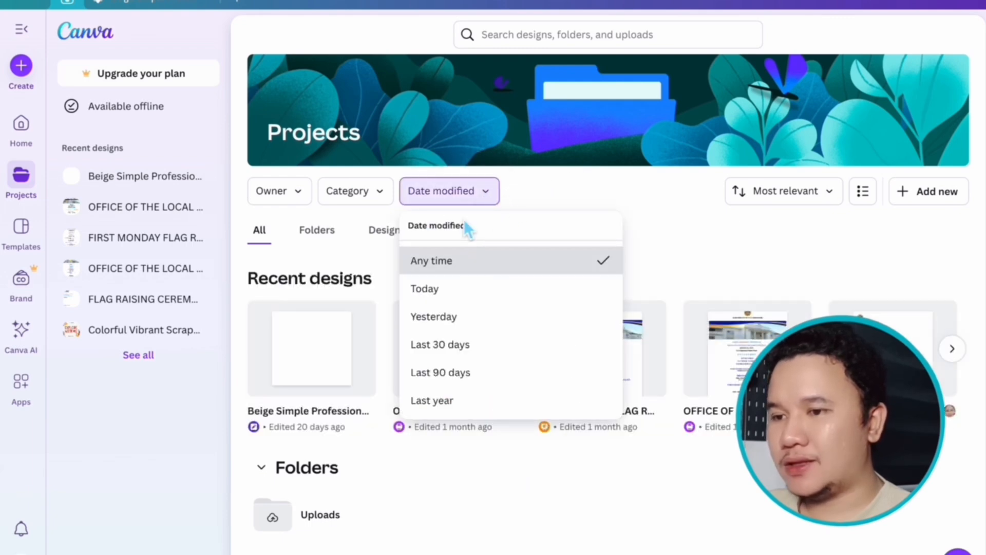
left_click(671, 191)
left_click(391, 197)
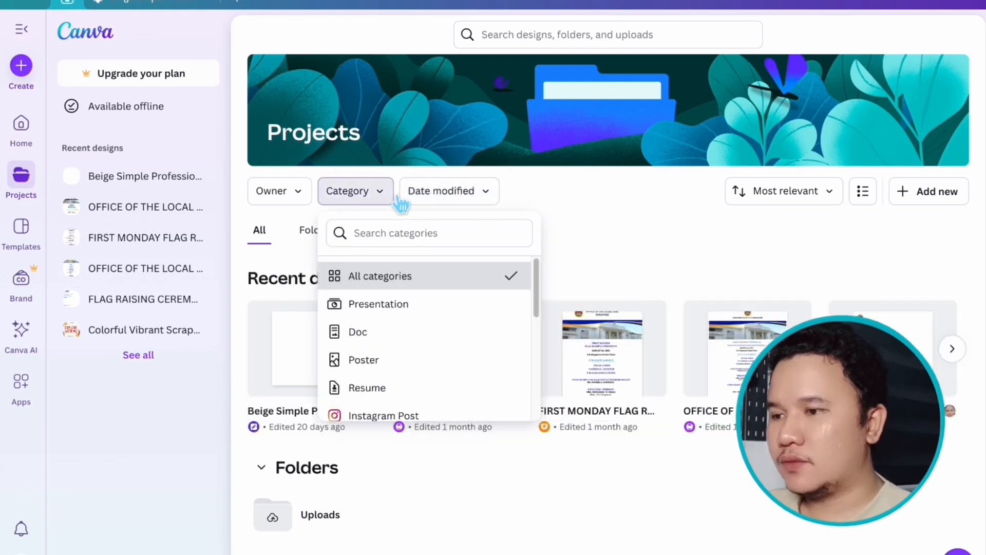
left_click(304, 198)
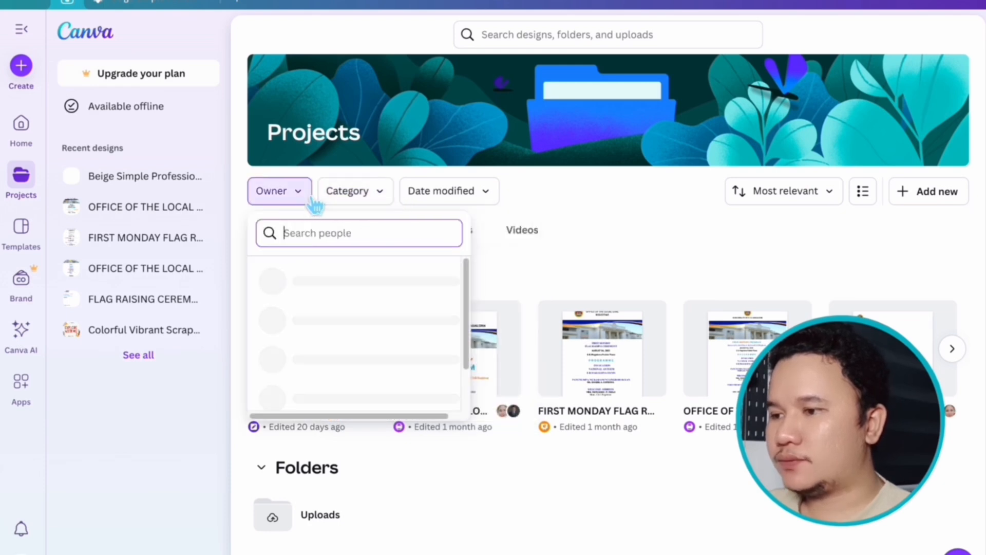
left_click(584, 173)
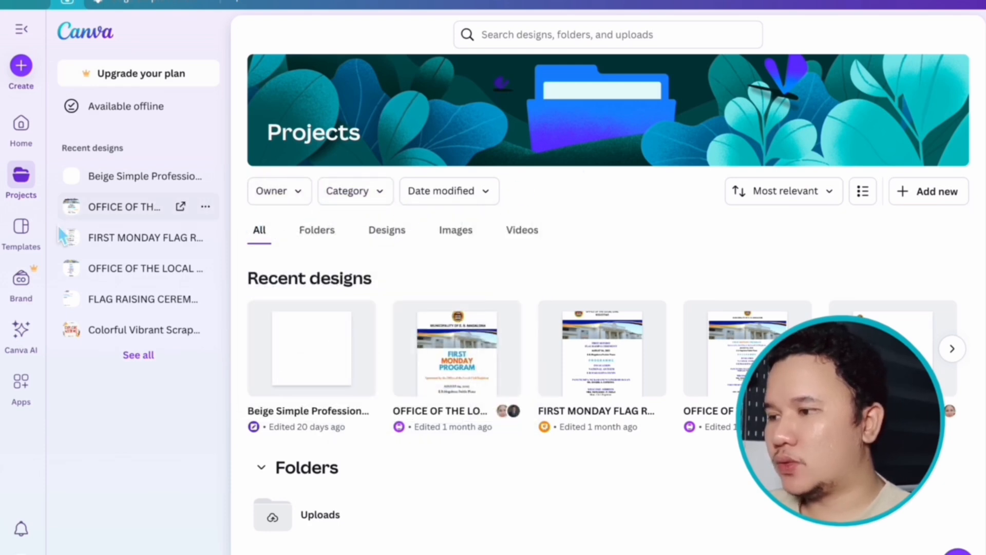
- Open the Templates page and look through the suggested template designs
left_click(36, 241)
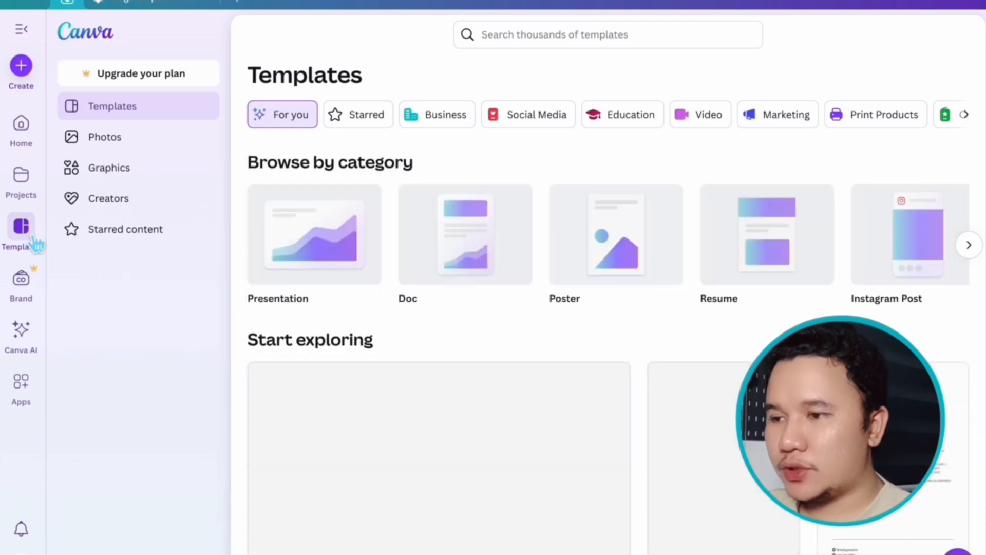
scroll(549, 278, "down", 8)
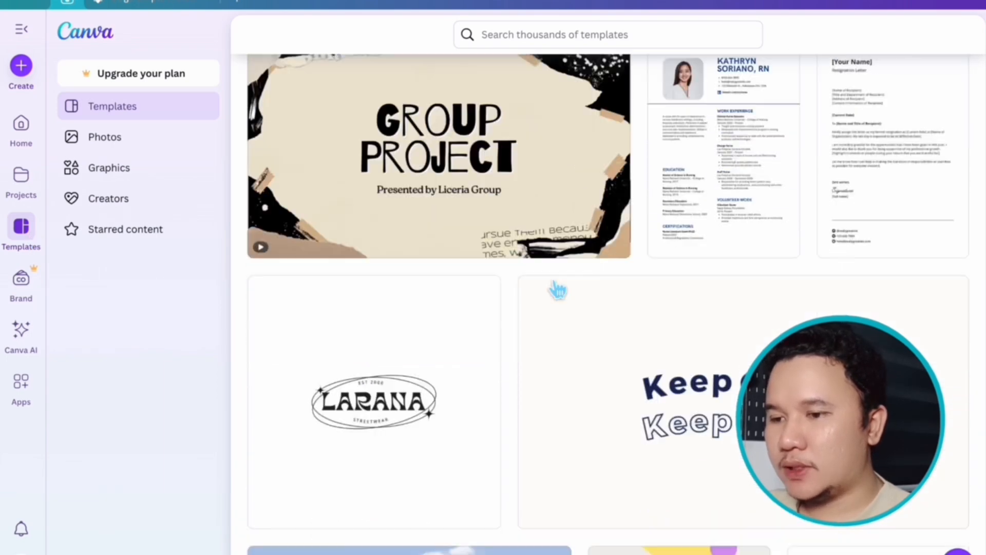
scroll(558, 289, "up", 8)
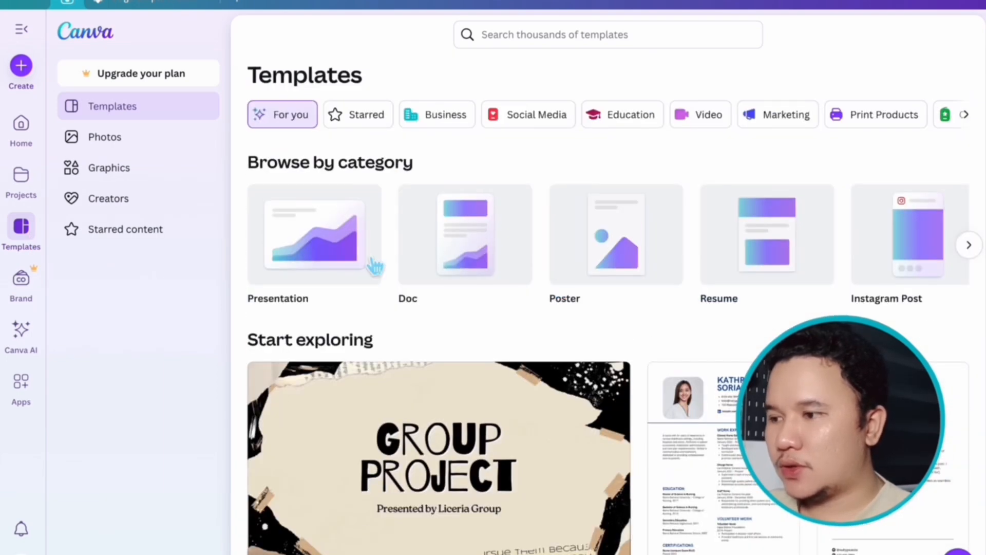
- Look over the Brand Kits, Canva AI and Apps pages, including the list of app categories
left_click(30, 294)
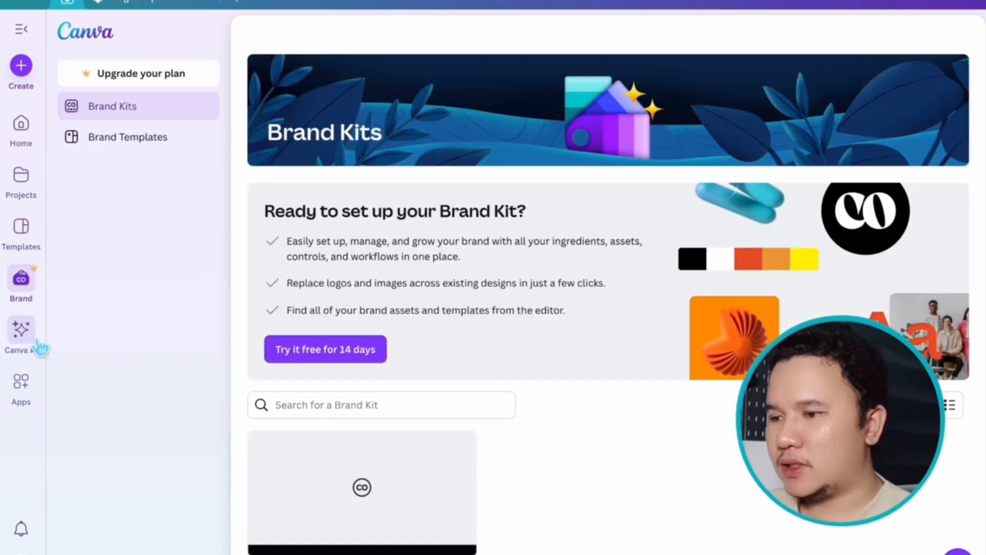
left_click(37, 341)
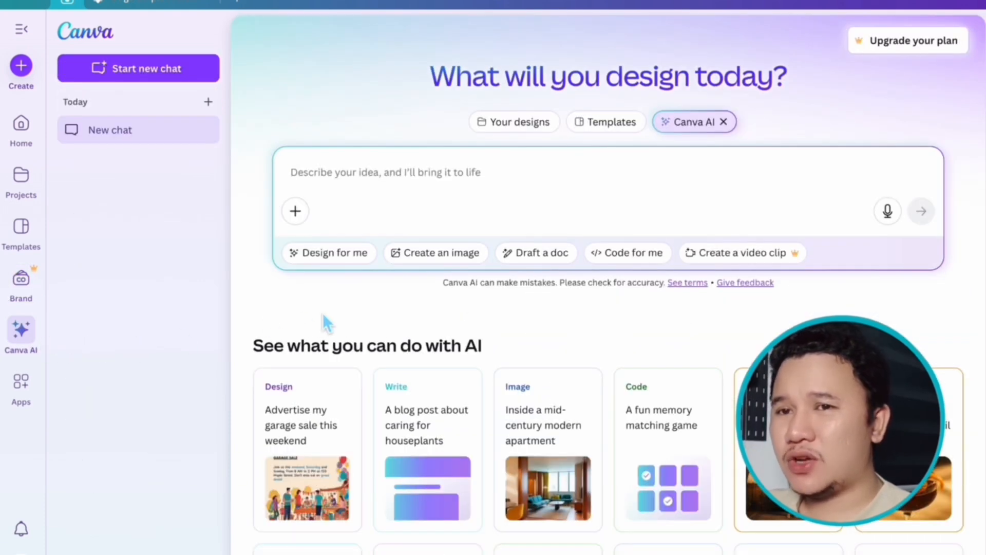
left_click(21, 384)
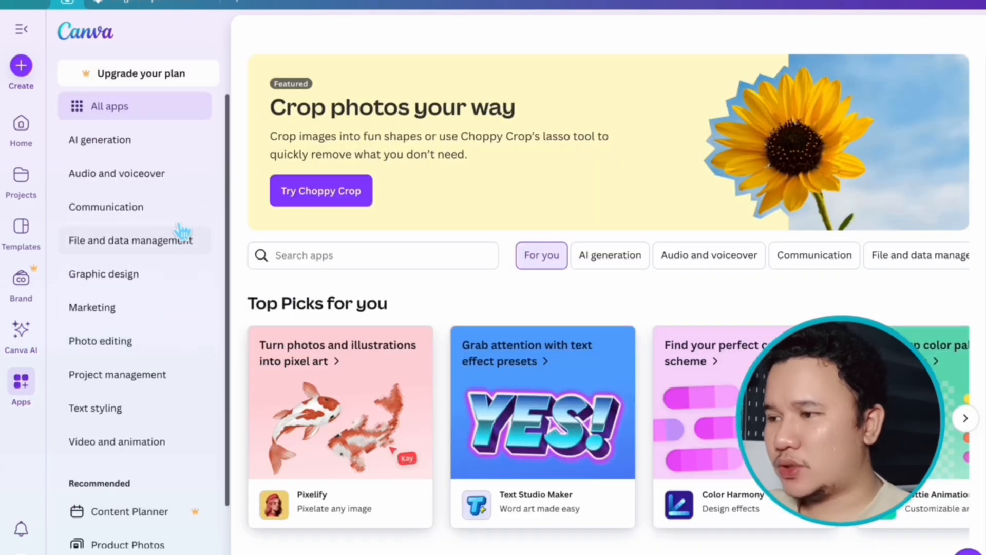
scroll(160, 472, "down", 1)
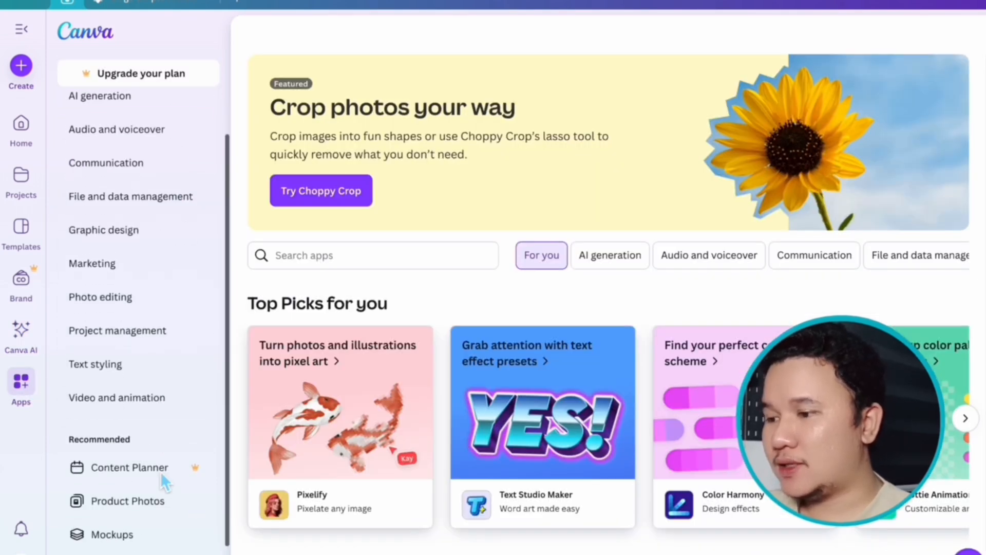
scroll(103, 405, "up", 1)
- Search the template library for "Presentation"
left_click(21, 229)
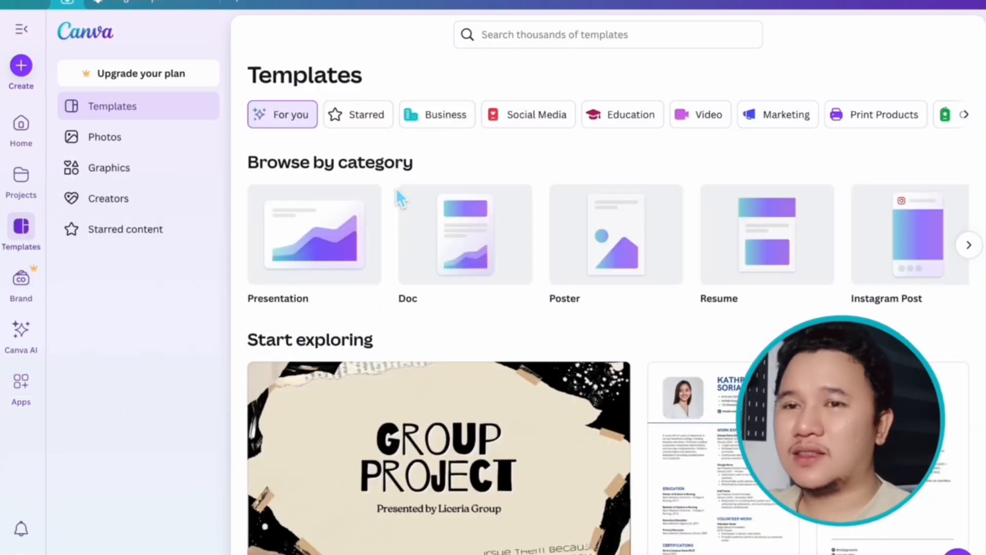
left_click(576, 34)
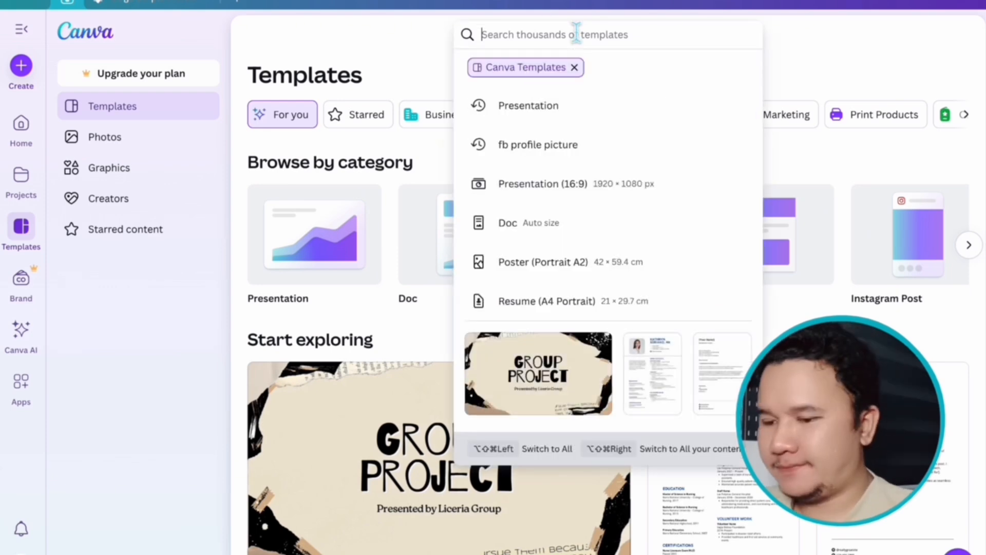
type("Presen")
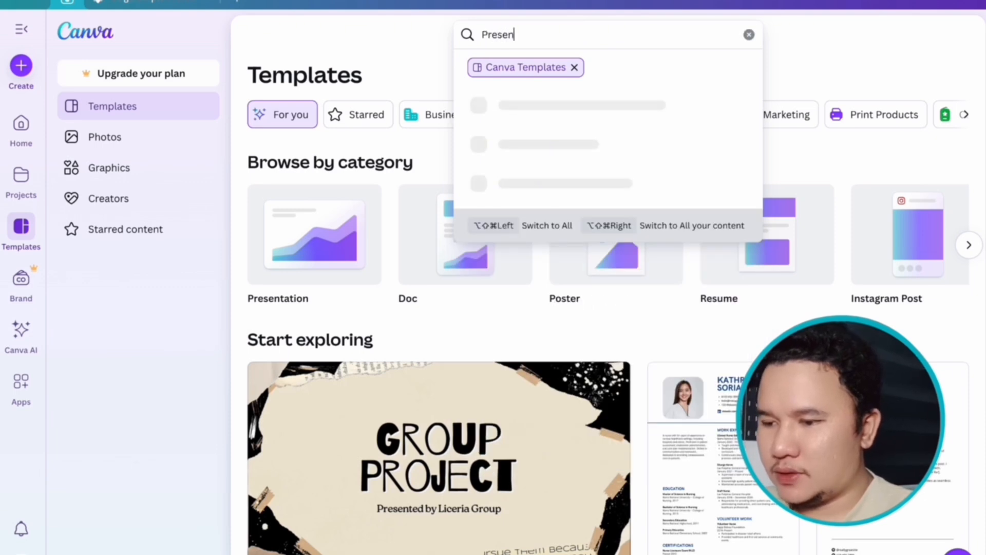
type("tation")
key("Return")
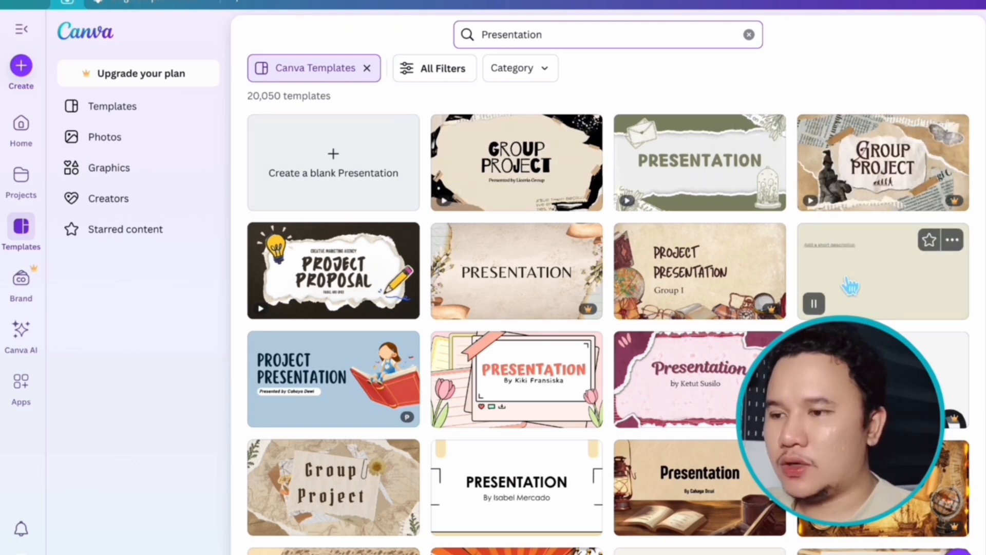
- Examine all filters for the Presentation templates, from category, format, style and theme to subject, topic and color
left_click(465, 72)
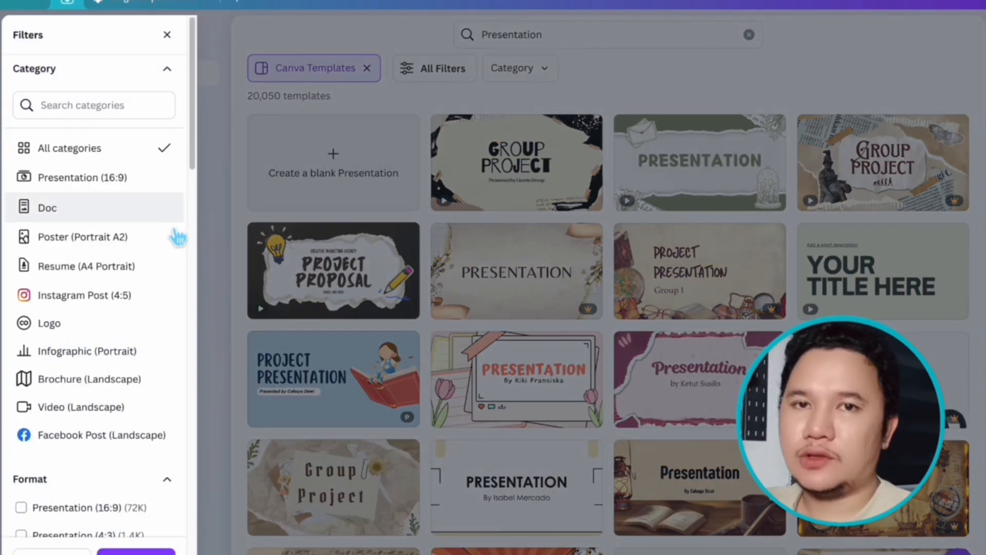
scroll(178, 237, "down", 4)
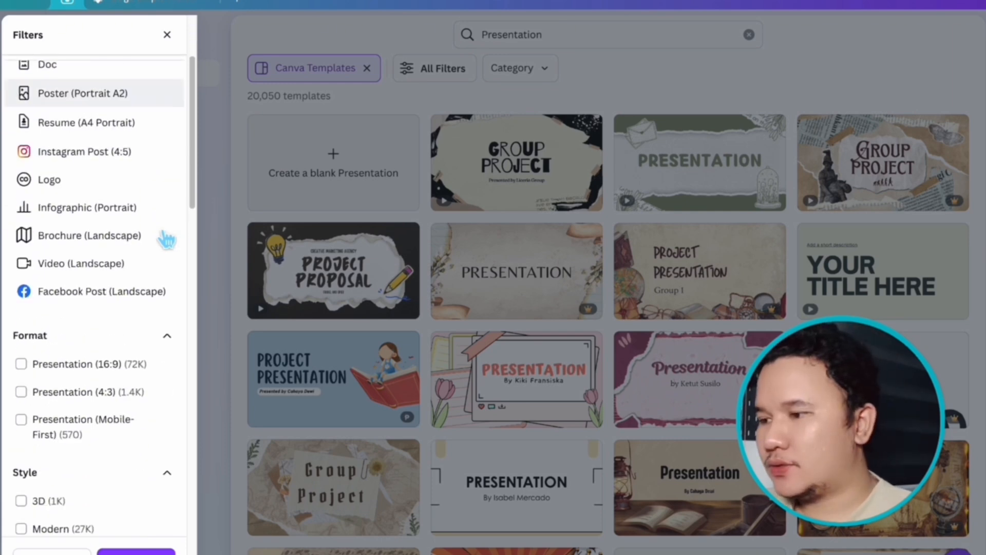
scroll(85, 308, "down", 7)
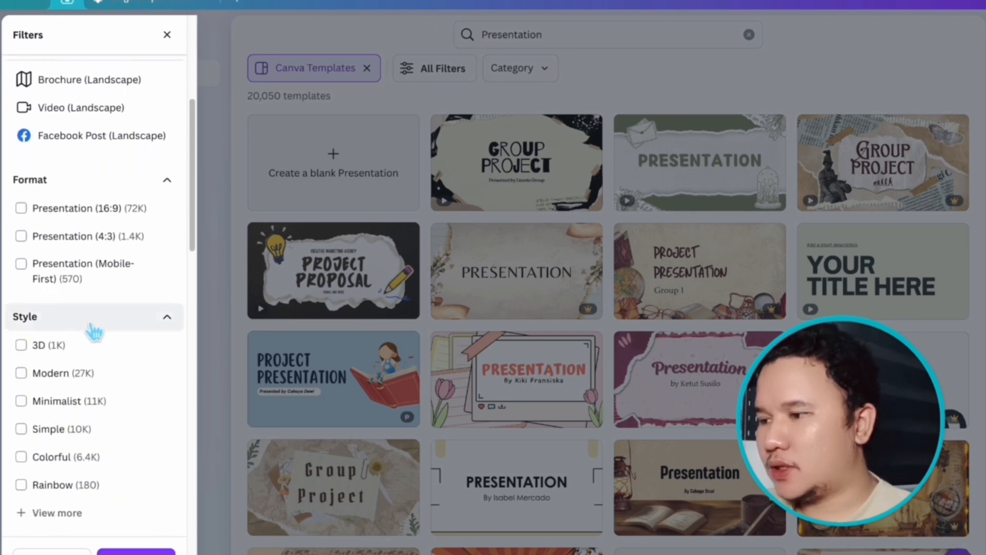
scroll(88, 323, "down", 5)
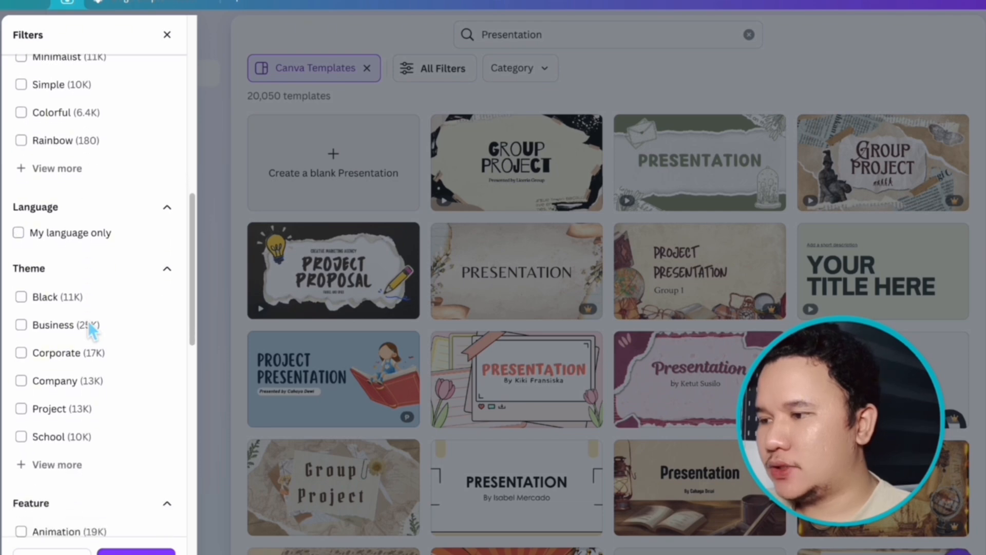
scroll(96, 350, "down", 13)
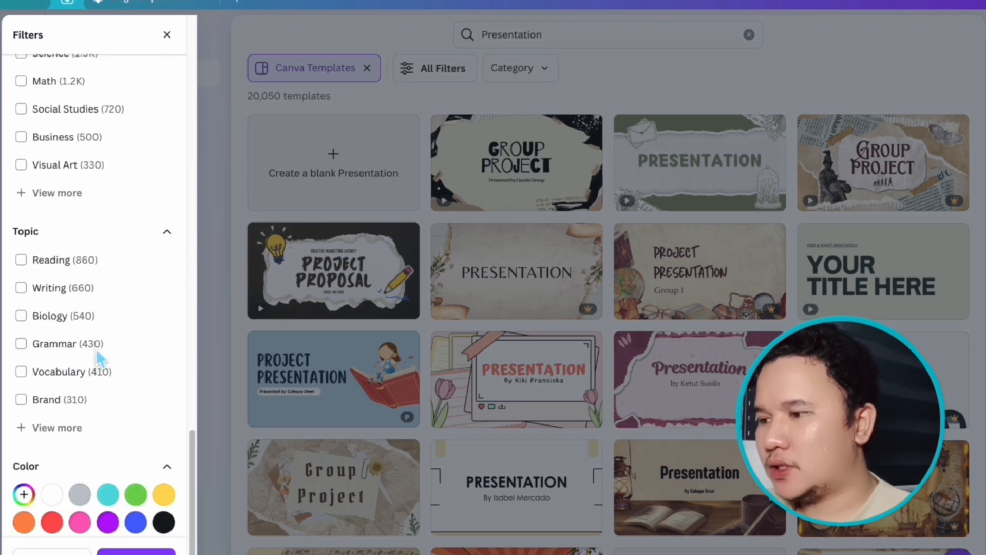
scroll(98, 156, "up", 5)
left_click(58, 346)
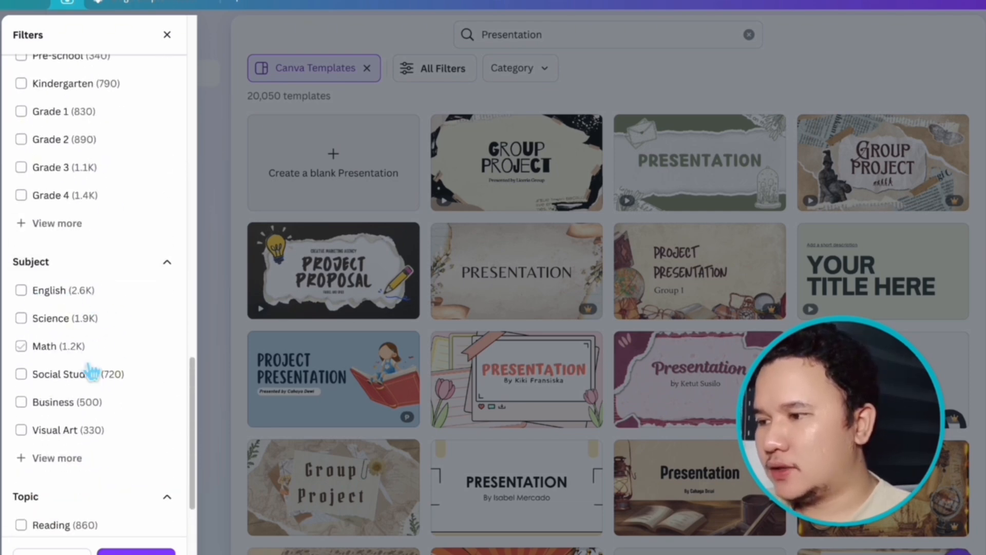
scroll(88, 357, "down", 4)
left_click(82, 381)
scroll(102, 360, "down", 3)
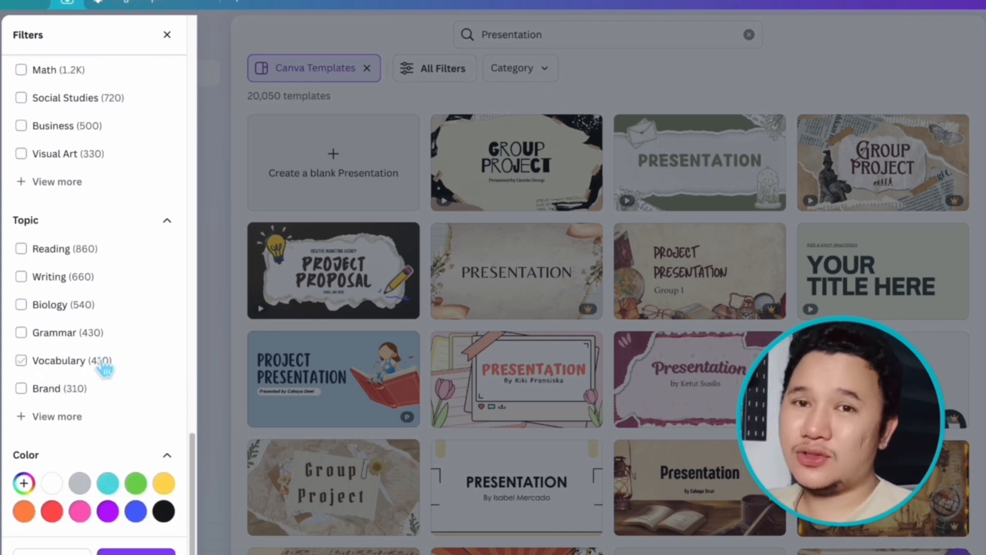
left_click(232, 302)
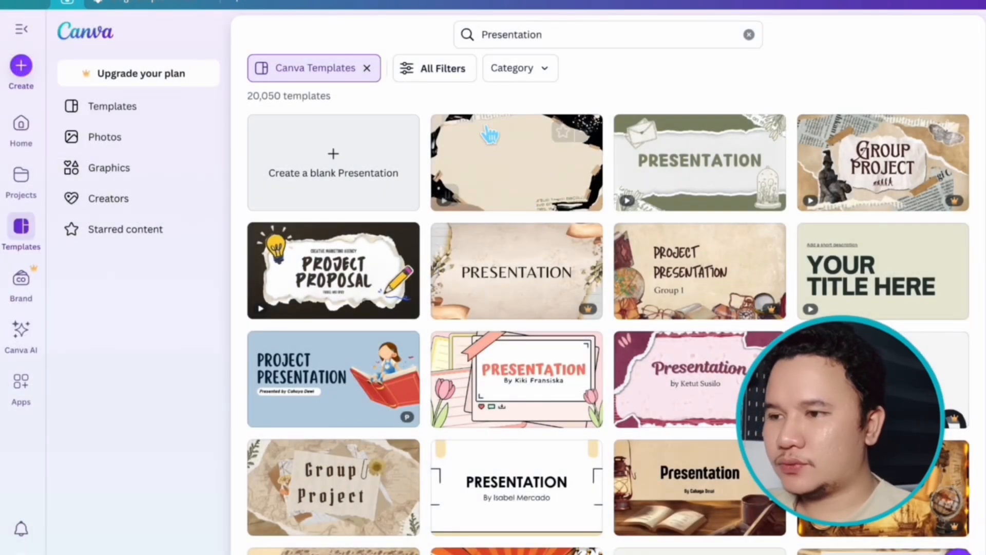
- Look over the category choices for the Presentation search and the premium marking on the resulting templates
left_click(518, 72)
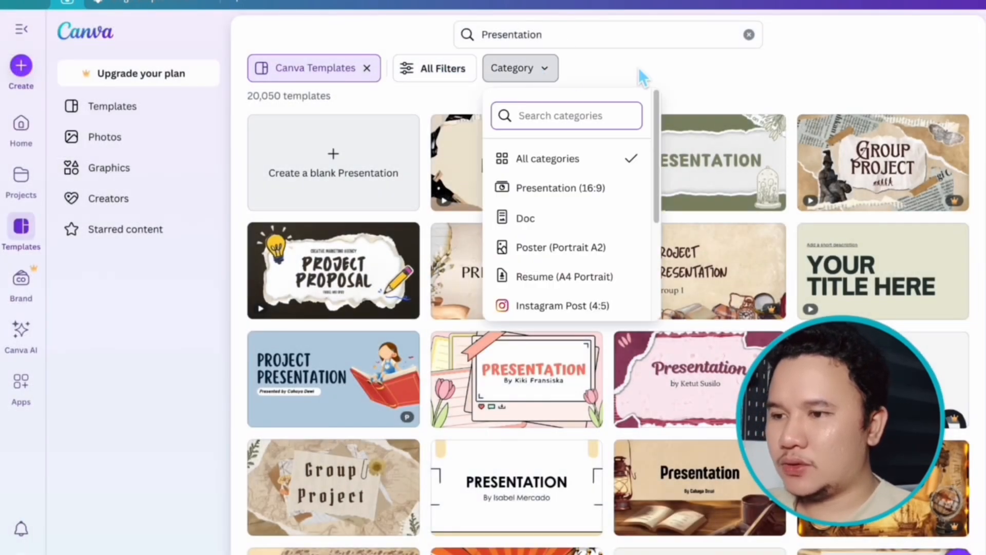
scroll(539, 226, "down", 3)
scroll(539, 226, "up", 3)
left_click(712, 58)
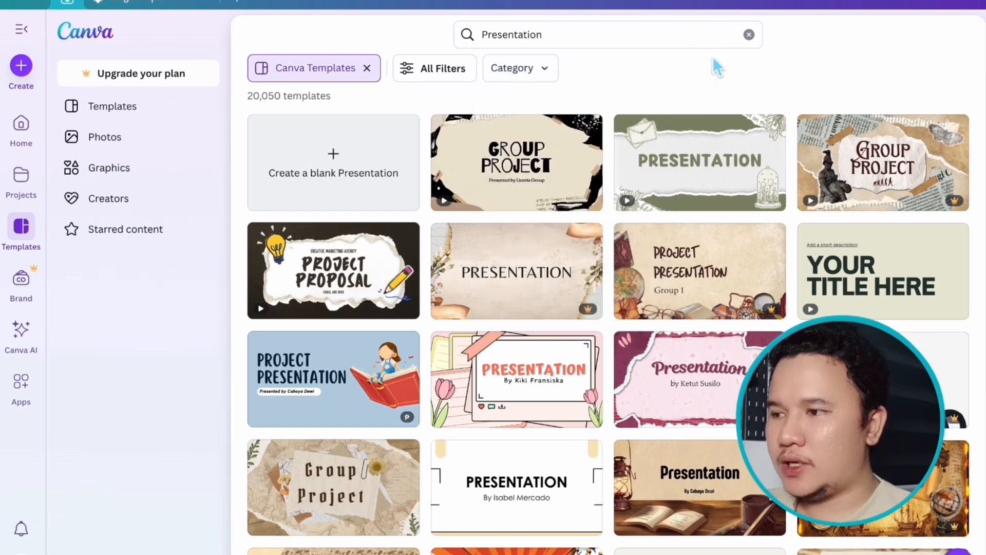
mouse_move(951, 206)
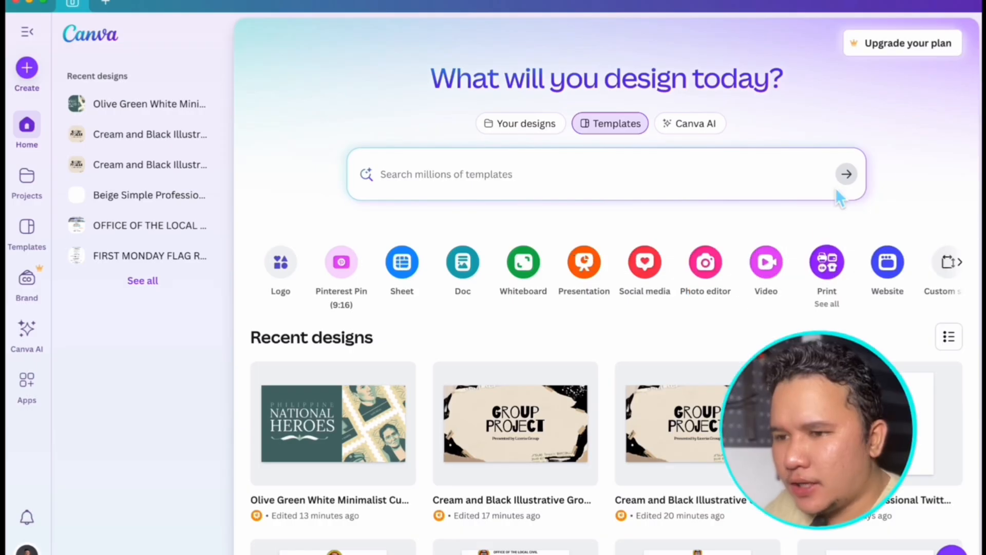
- Search the Templates page for "Presentation"
left_click(614, 177)
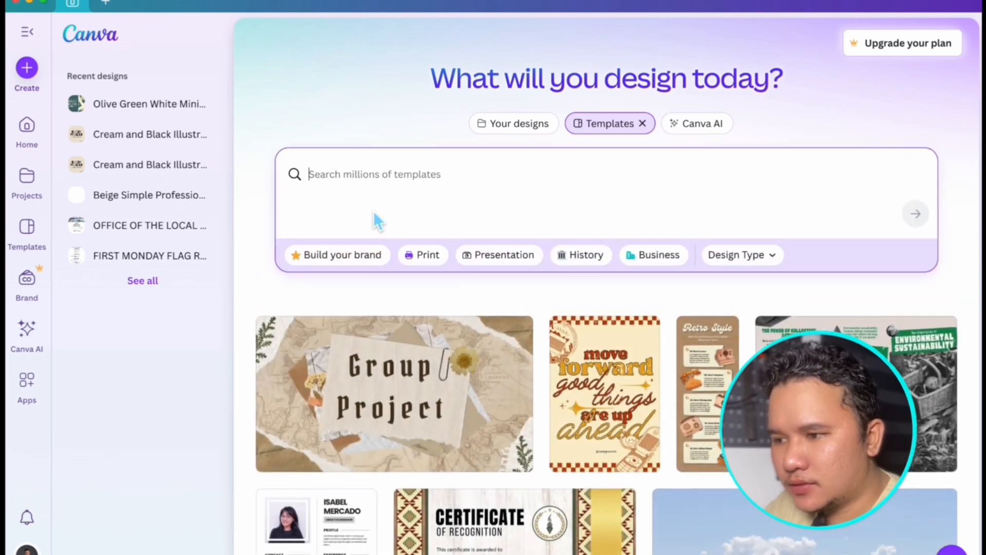
left_click(327, 114)
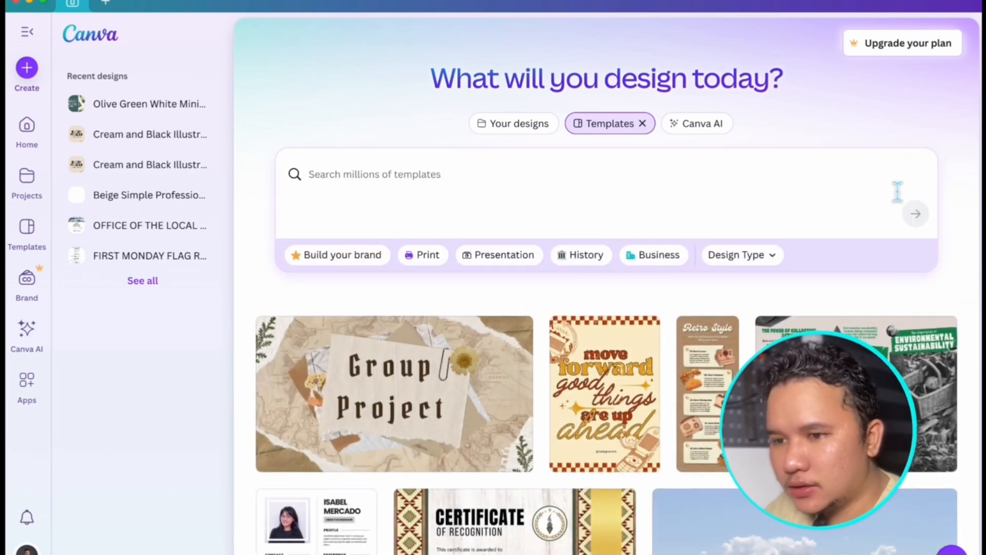
left_click(35, 240)
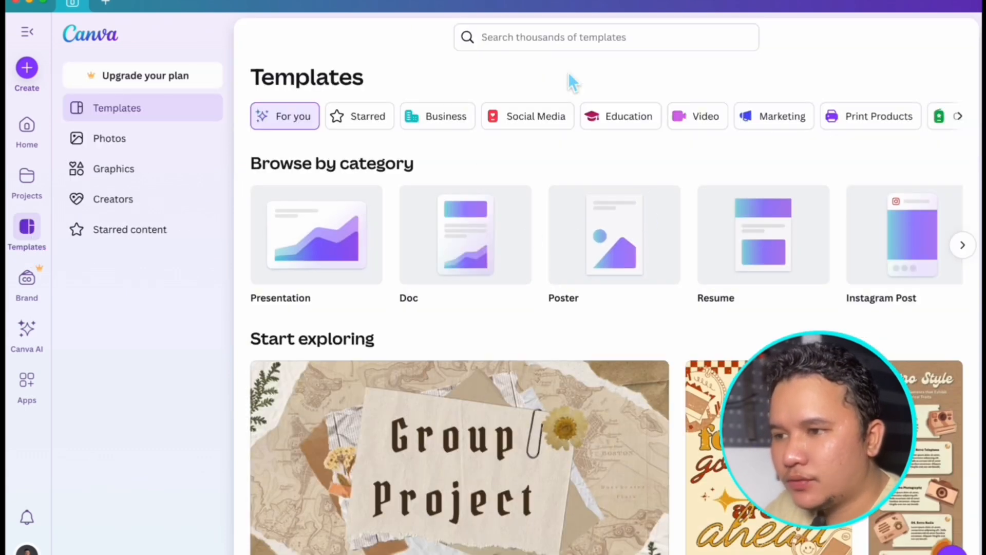
left_click(565, 37)
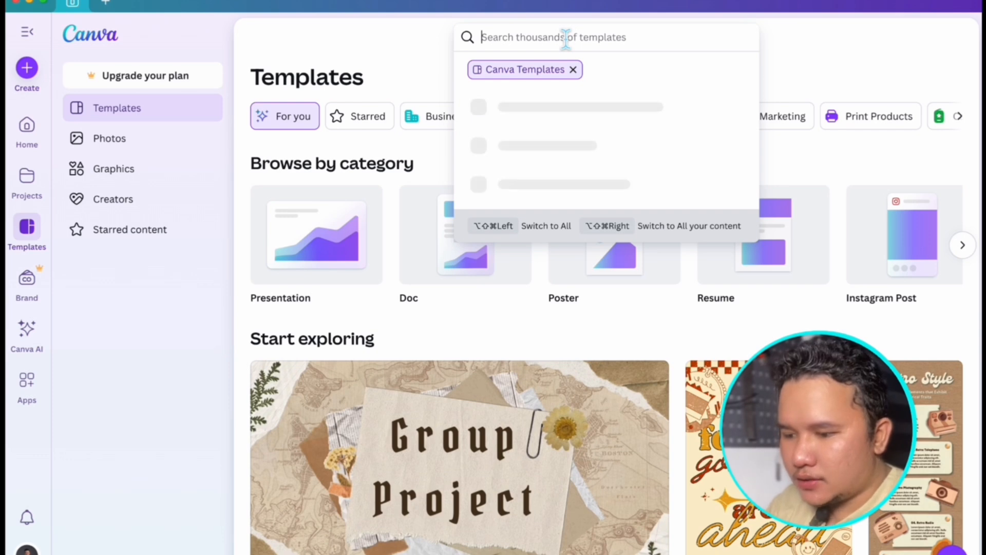
type("Present")
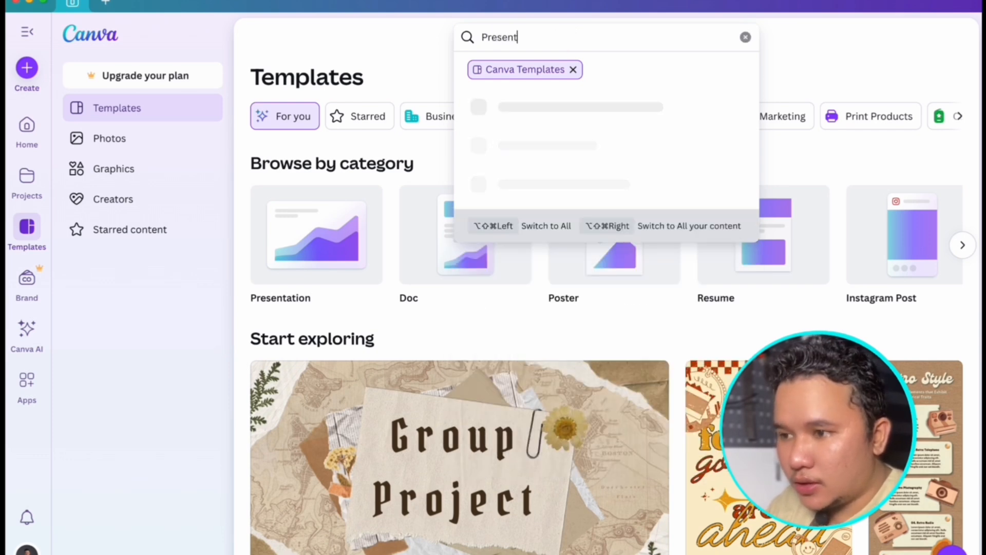
type("e")
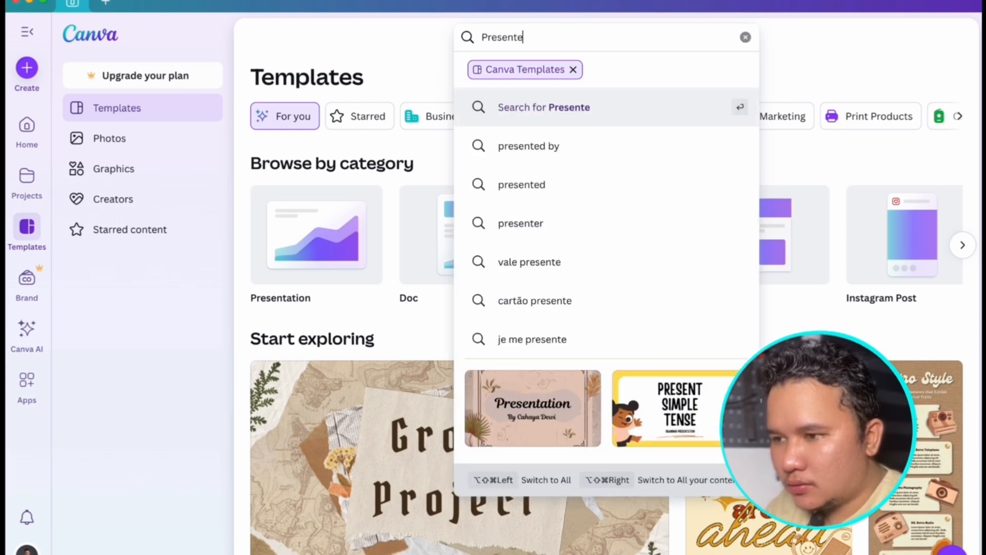
key("BackSpace")
type("ation")
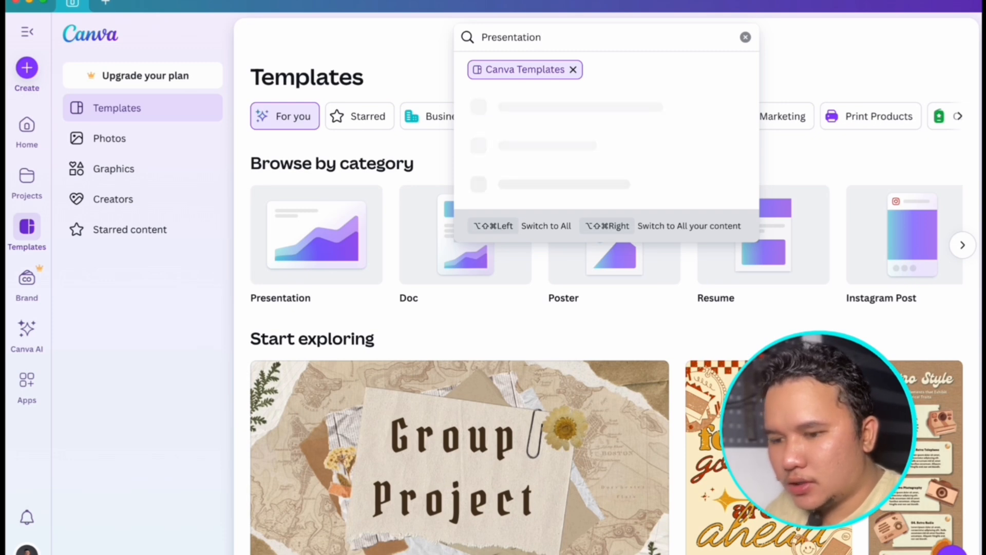
key("Return")
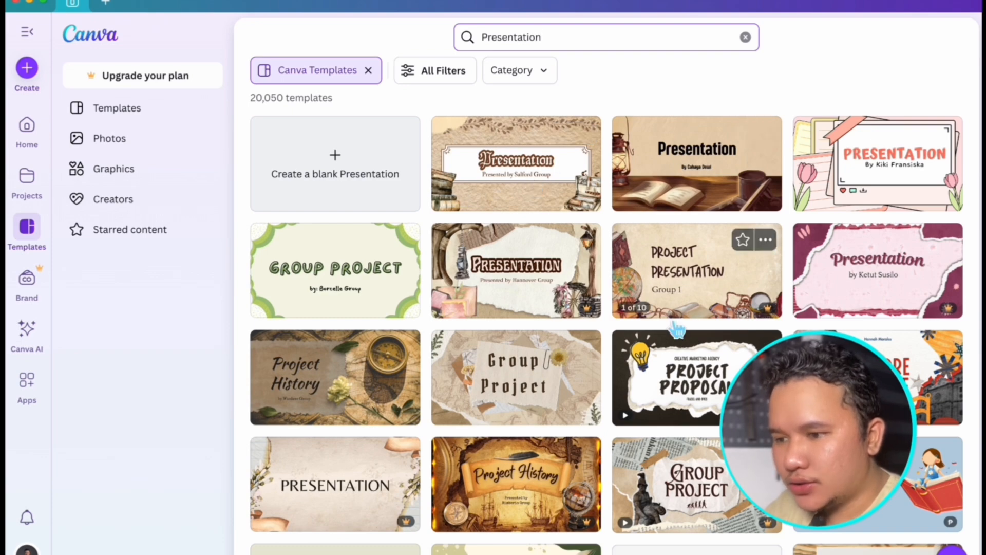
- Glance at the search filters, then open the Brown Beige Vintage Aesthetic Presentation template for customising
left_click(442, 78)
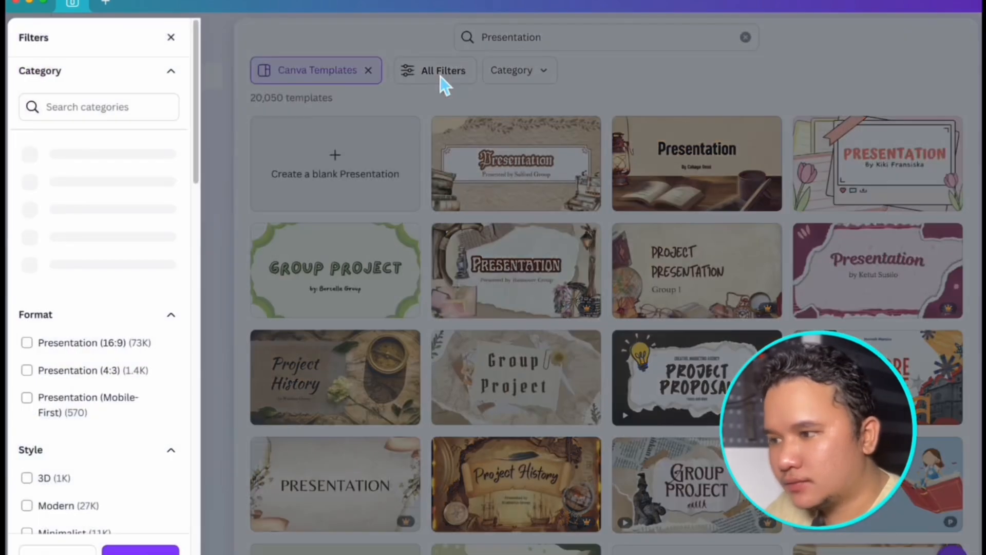
left_click(171, 37)
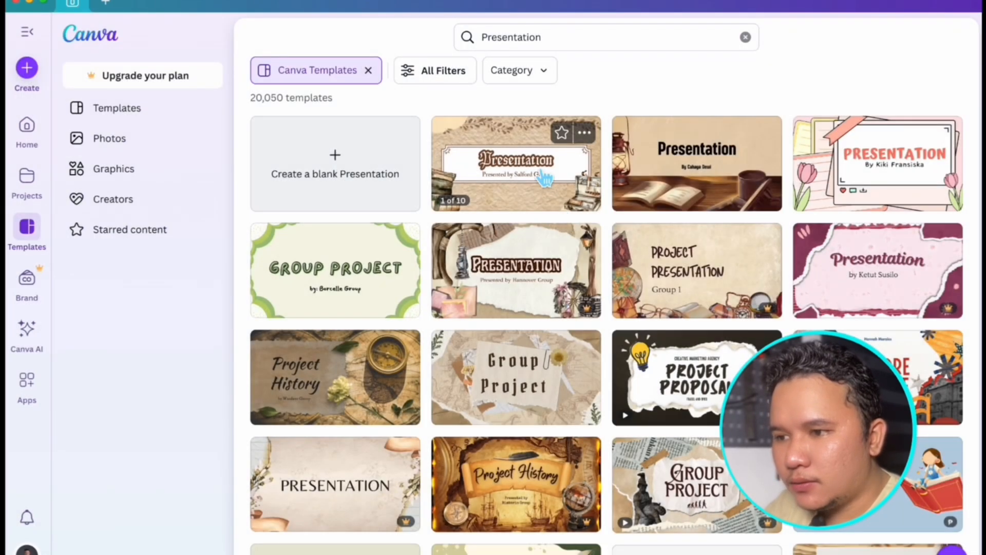
left_click(544, 178)
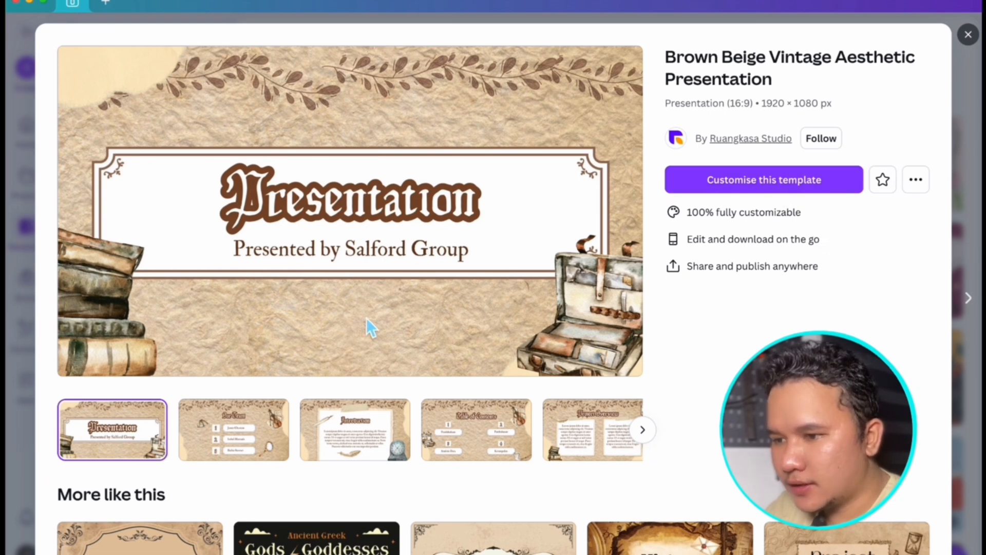
left_click(776, 189)
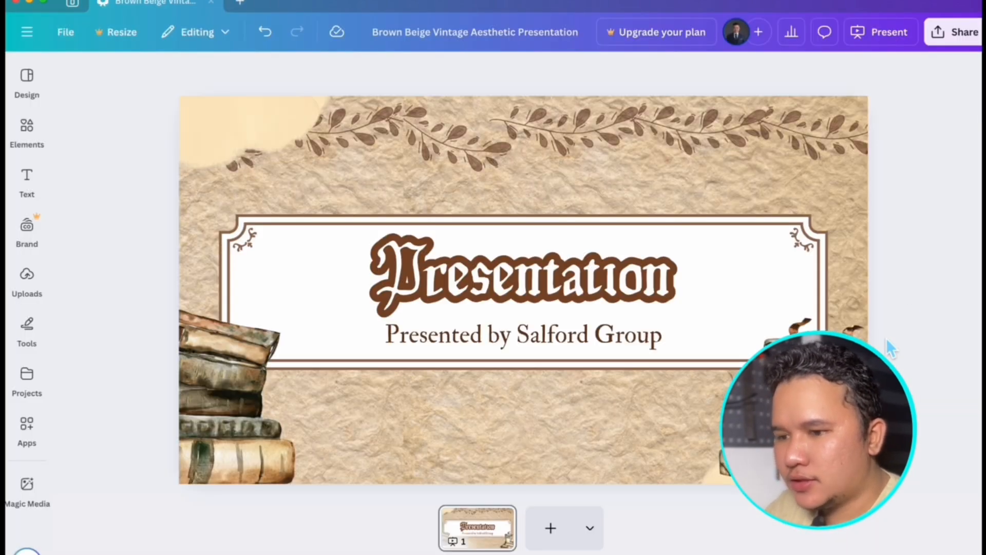
- Inspect the cover page's individual elements, including the title, subtitle, book and suitcase pictures and leaf decorations
left_click(589, 352)
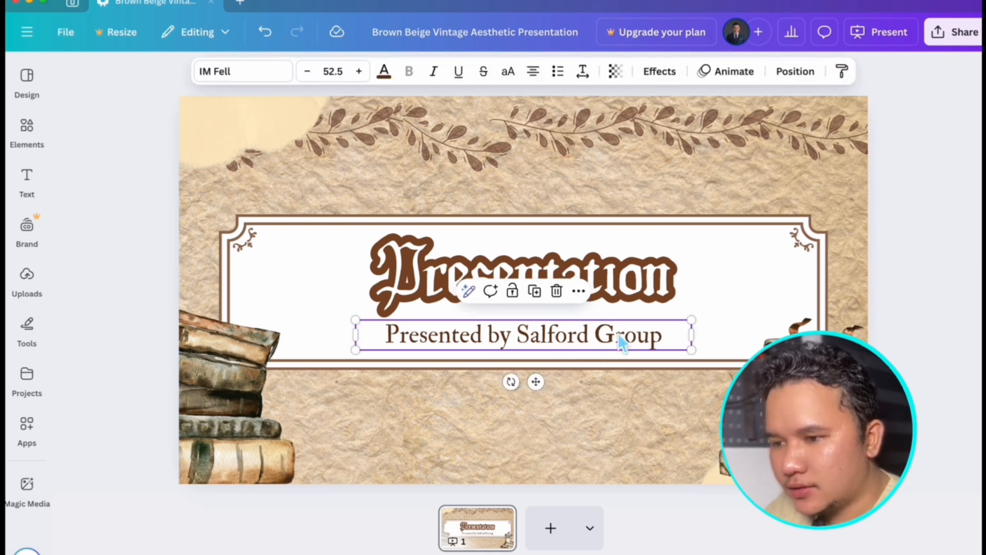
left_click(623, 287)
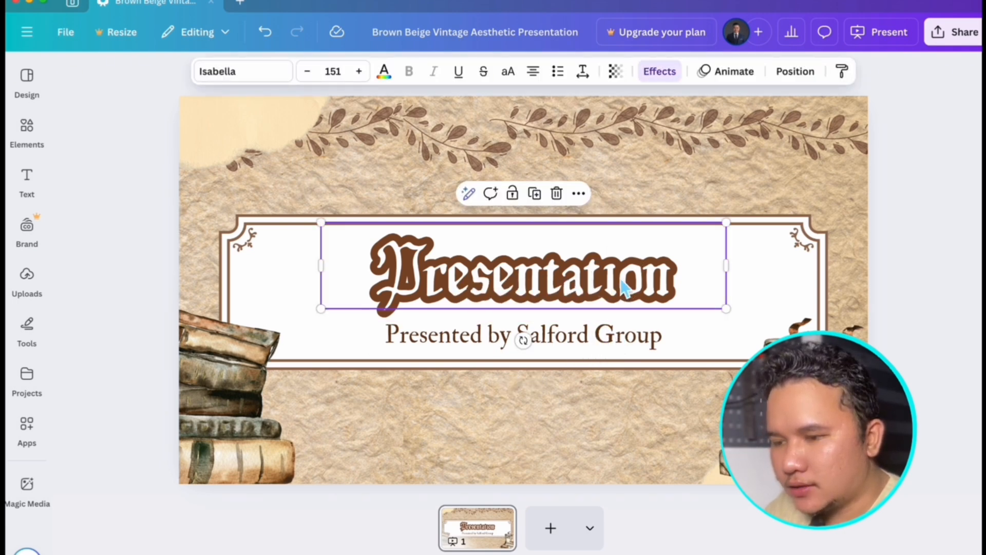
left_click(616, 340)
left_click(623, 292)
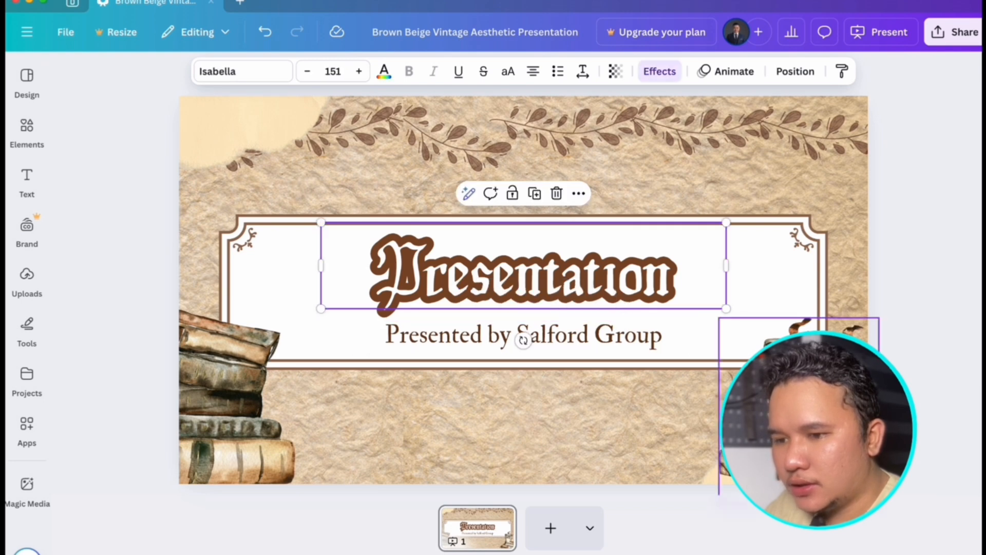
left_click(801, 328)
left_click(242, 395)
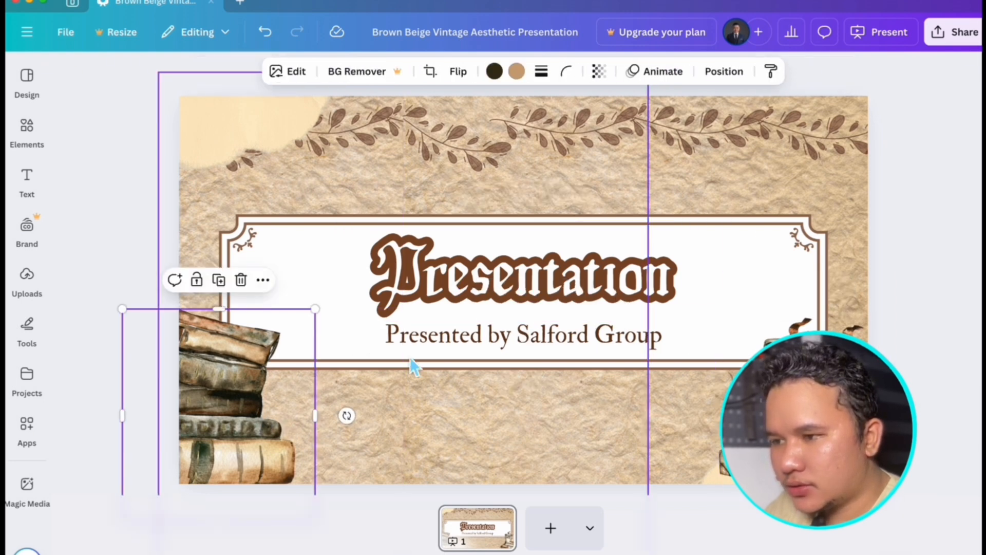
left_click(325, 146)
left_click(581, 163)
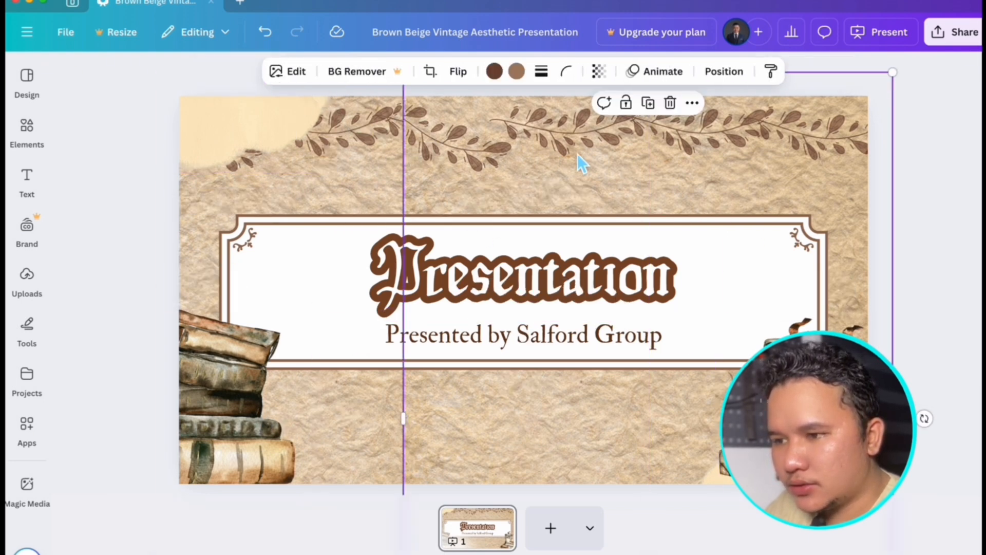
left_click(933, 300)
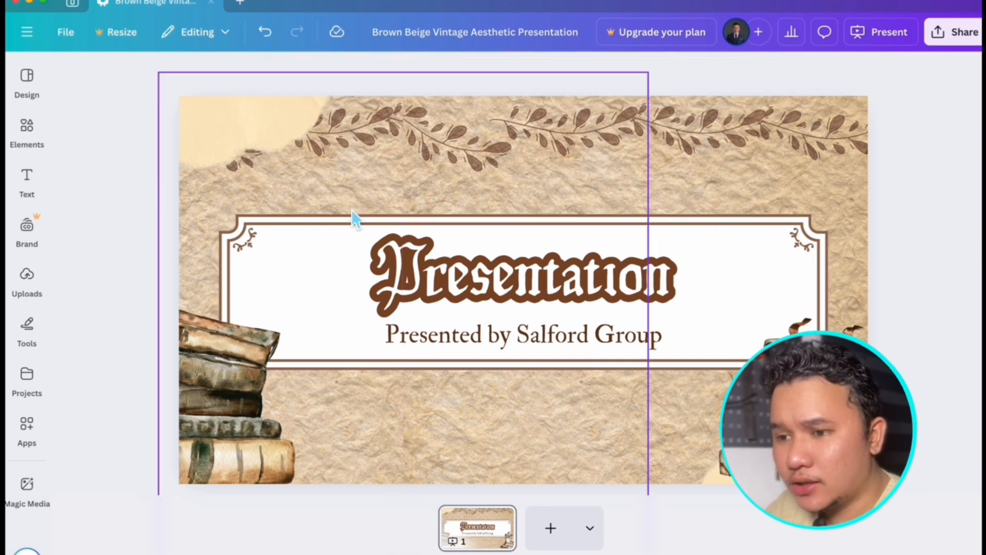
- Apply all 10 pages of the Brown Beige Vintage Aesthetic template, review them in grid view and reopen page 1
left_click(37, 95)
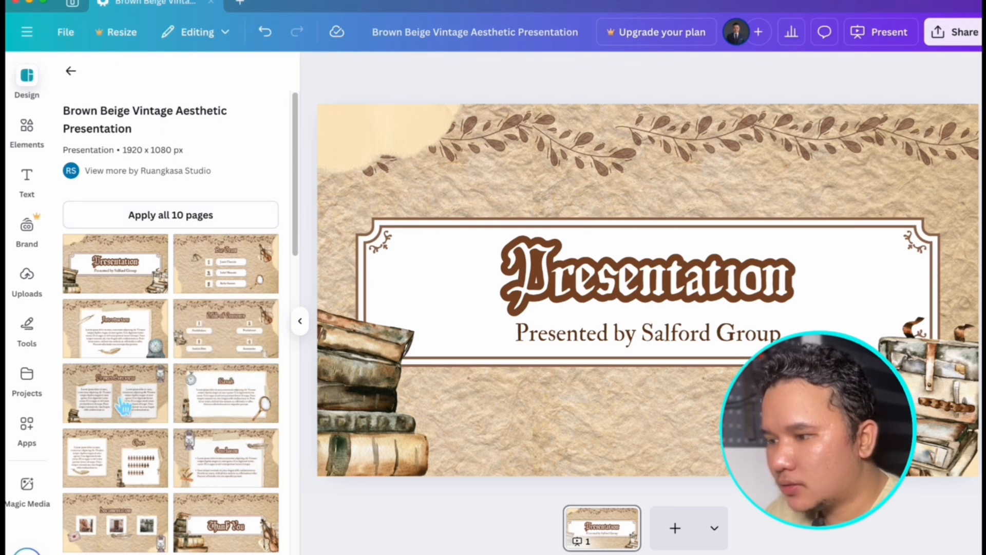
scroll(214, 501, "down", 2)
scroll(220, 508, "up", 2)
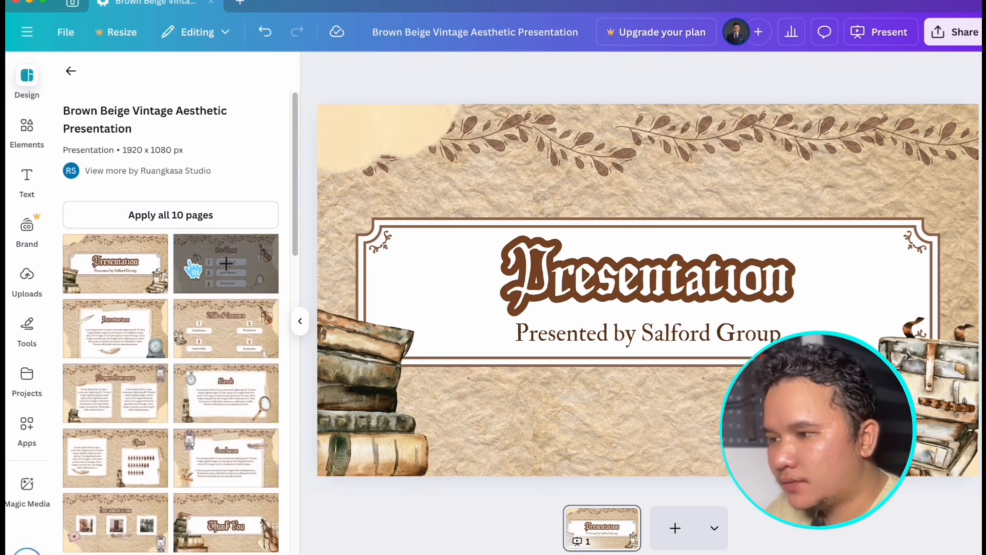
left_click(189, 222)
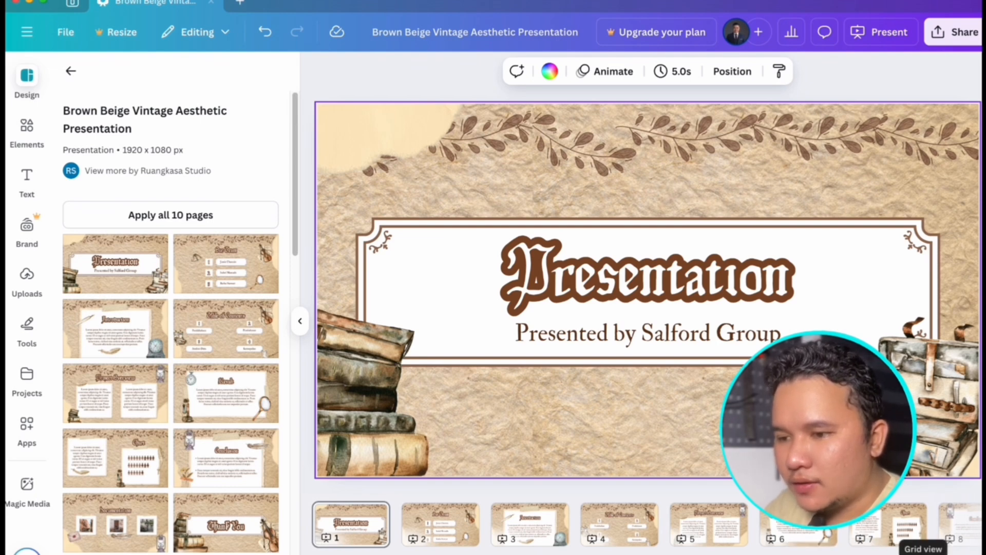
left_click(923, 549)
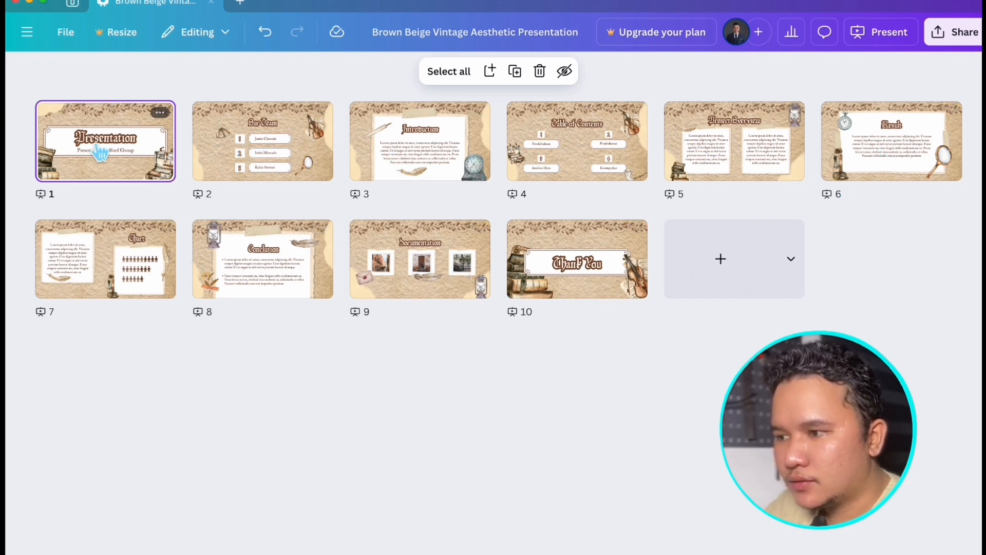
double_click(113, 159)
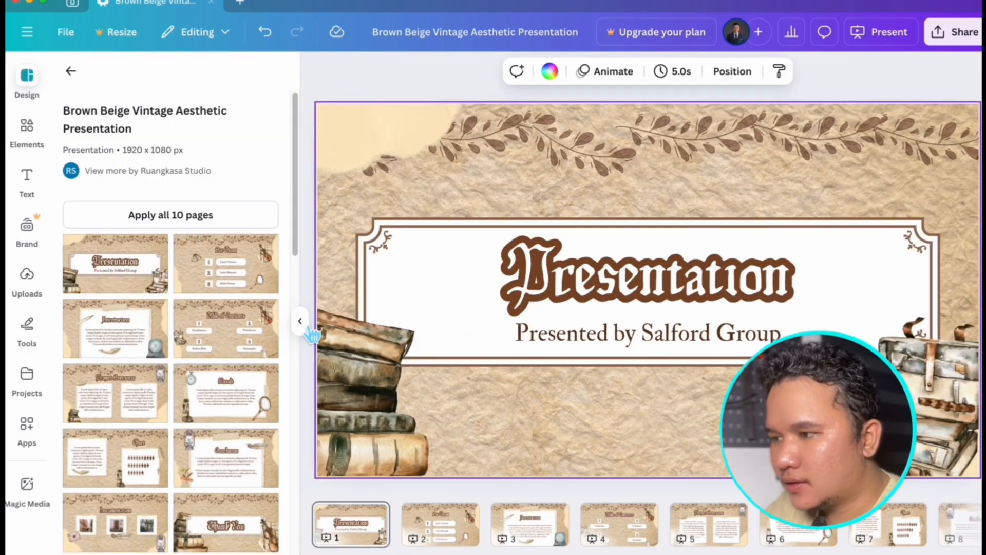
- Find templates with the recent search "national heroes day" and apply all 10 pages of the green Philippine National Heroes Presentation
left_click(71, 71)
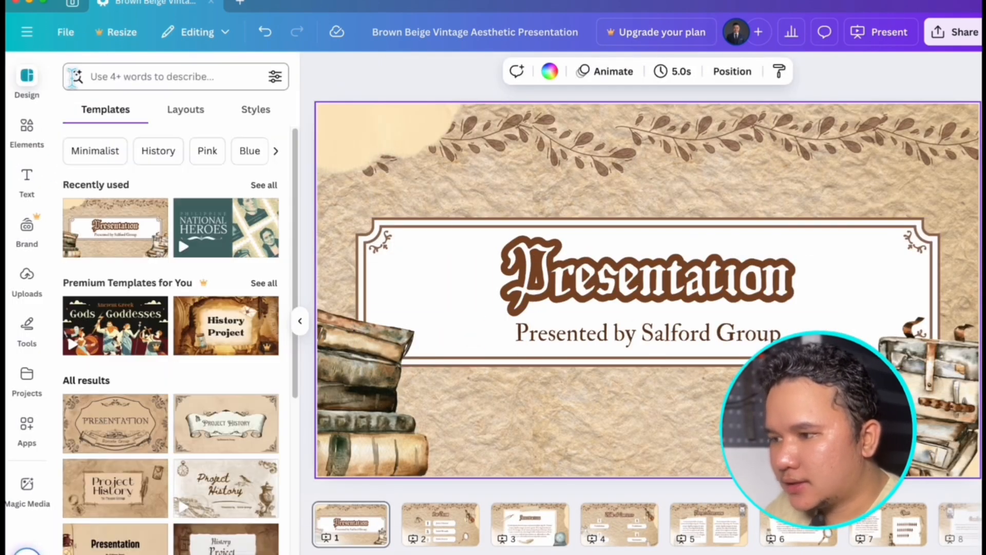
left_click(191, 87)
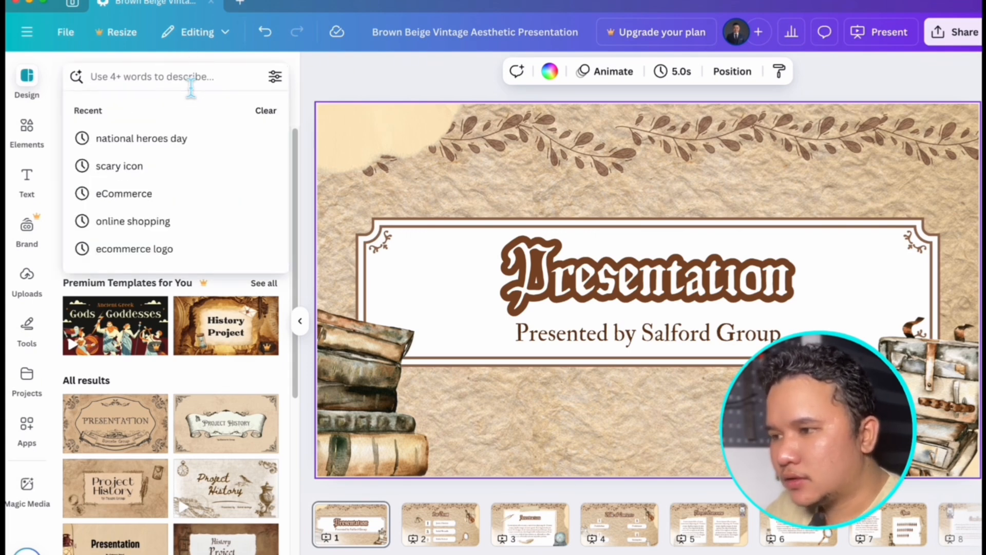
left_click(385, 82)
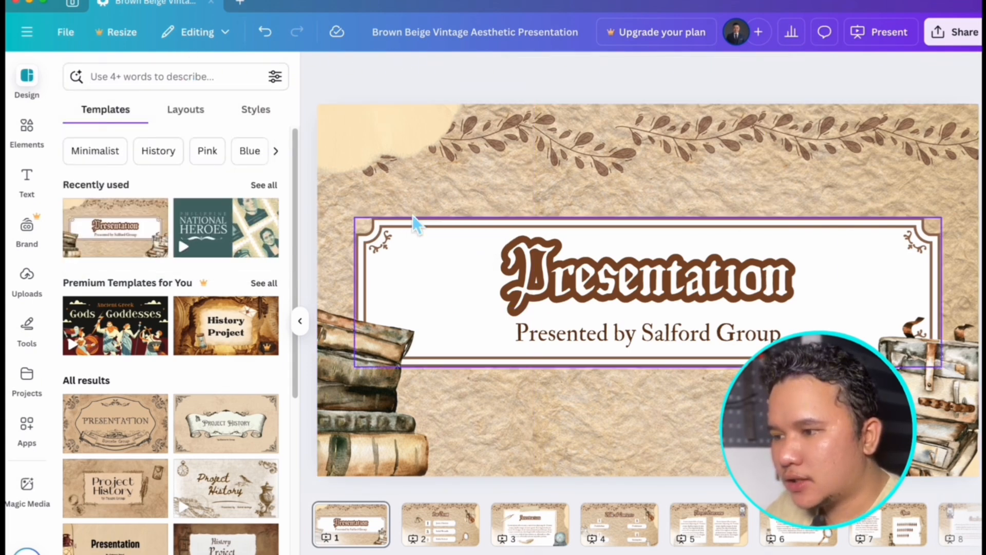
left_click(199, 88)
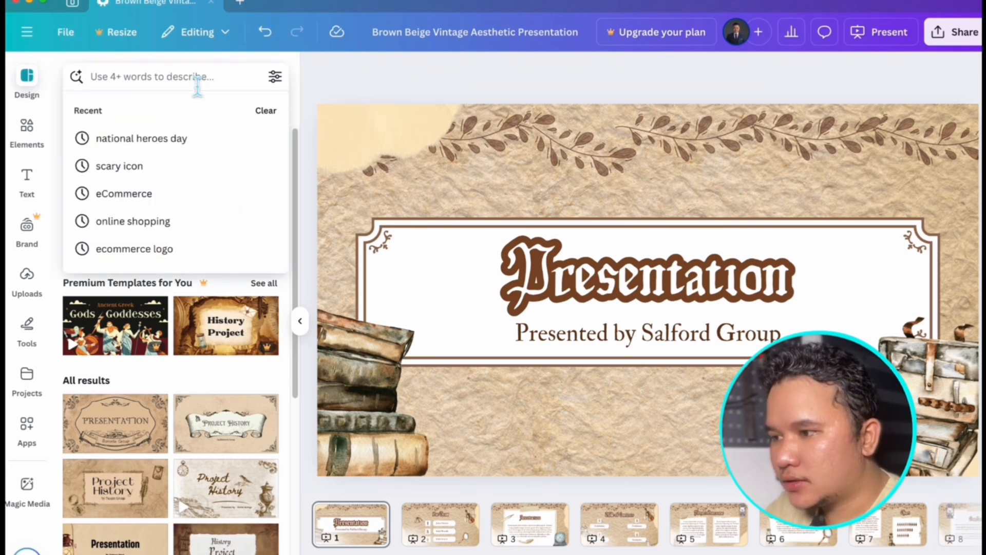
left_click(188, 159)
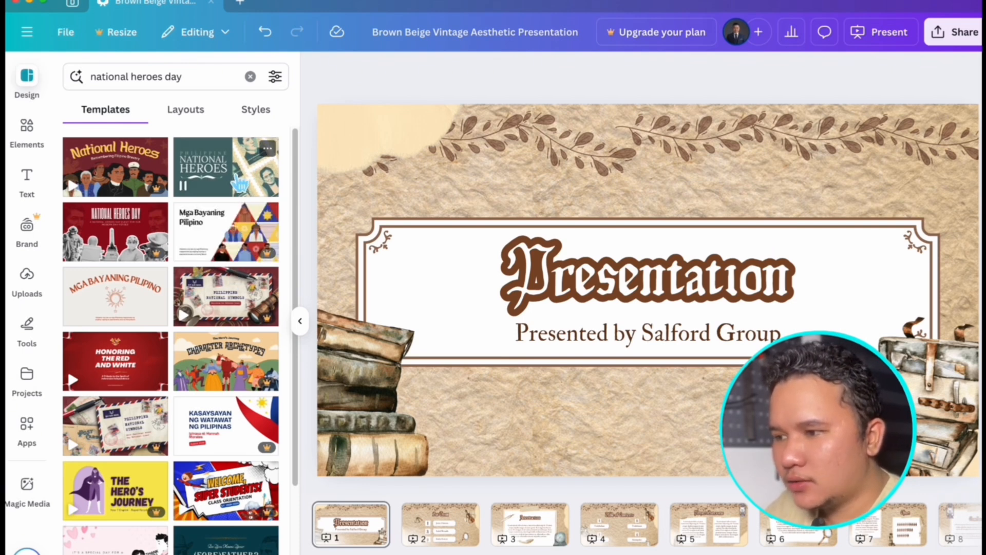
left_click(239, 179)
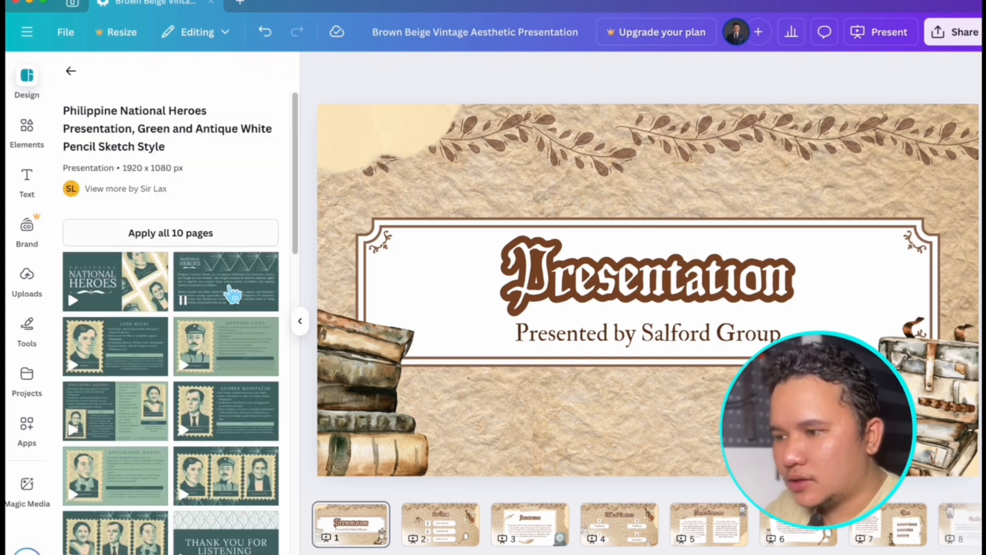
left_click(177, 243)
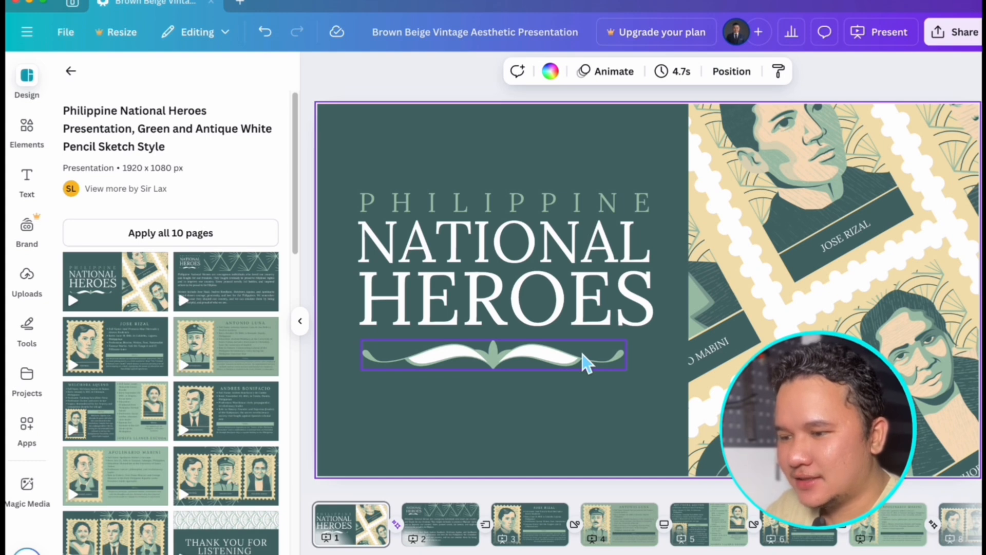
- Look over the color and language filters for design templates and browse the suggested templates
left_click(71, 71)
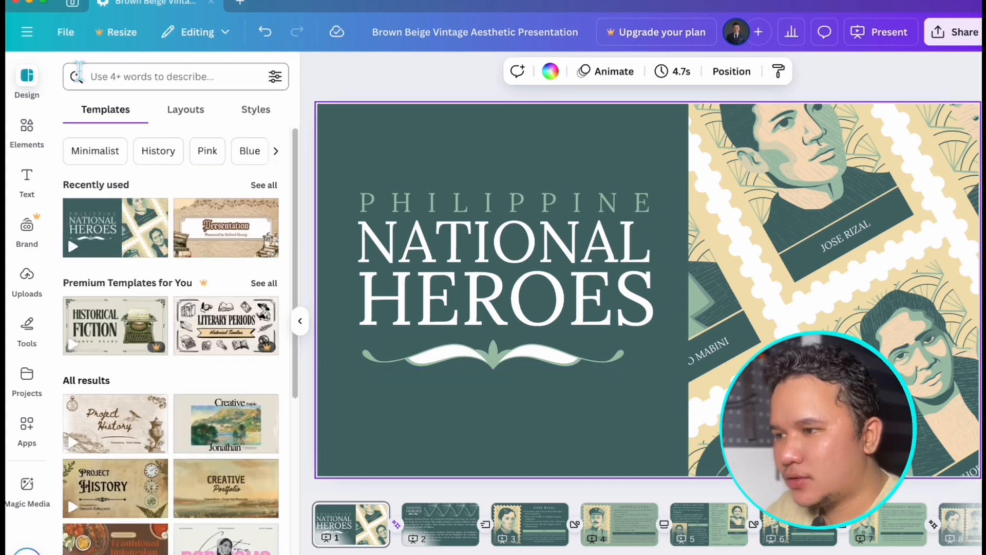
left_click(277, 83)
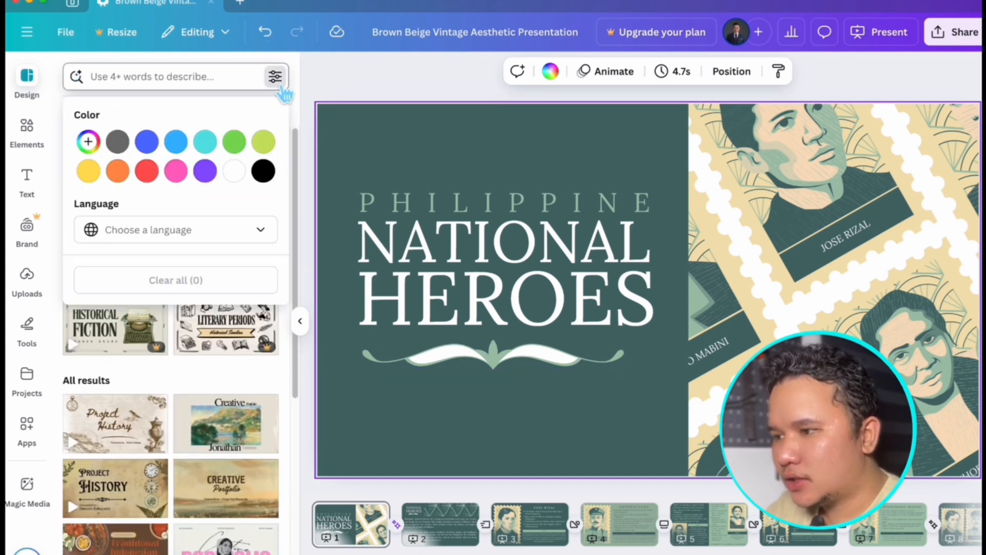
left_click(380, 67)
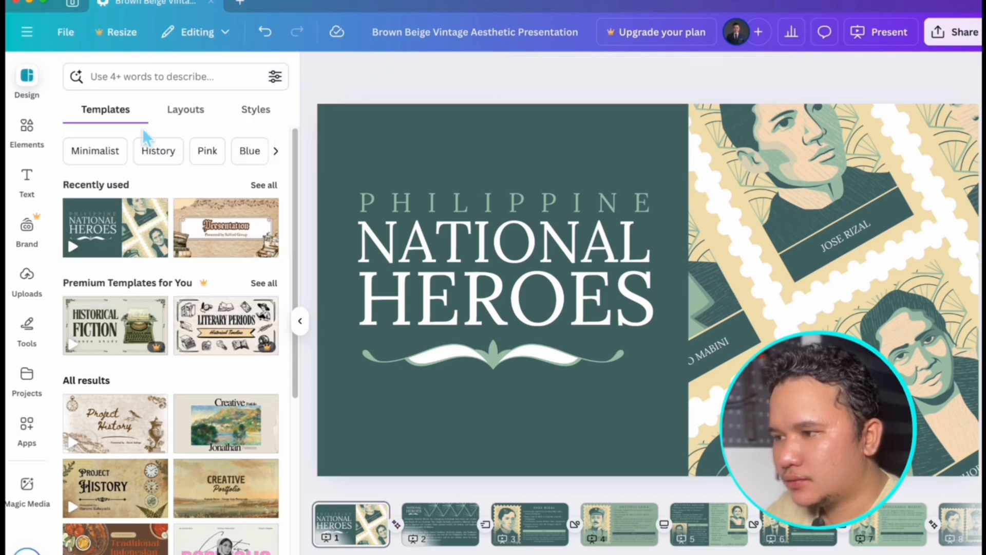
scroll(190, 255, "down", 8)
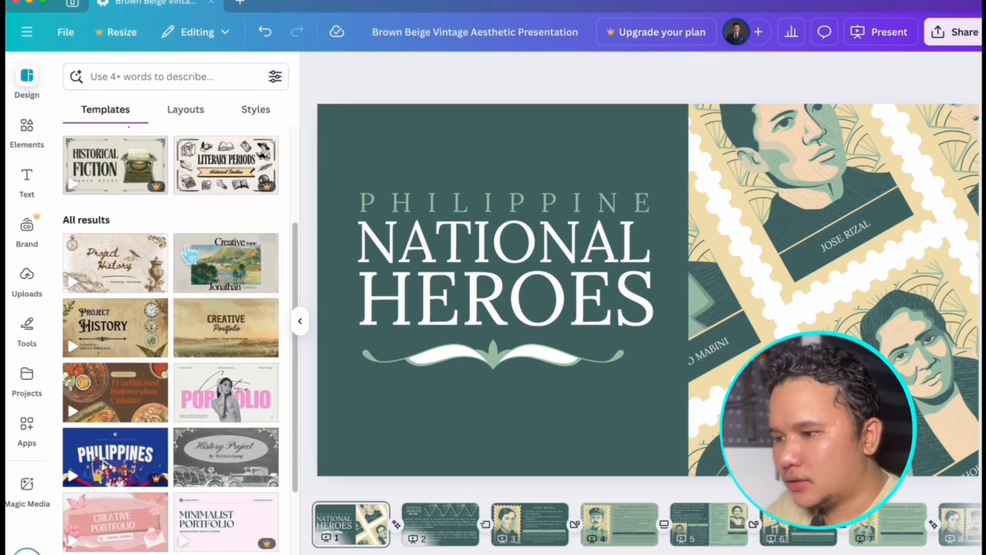
scroll(190, 254, "down", 10)
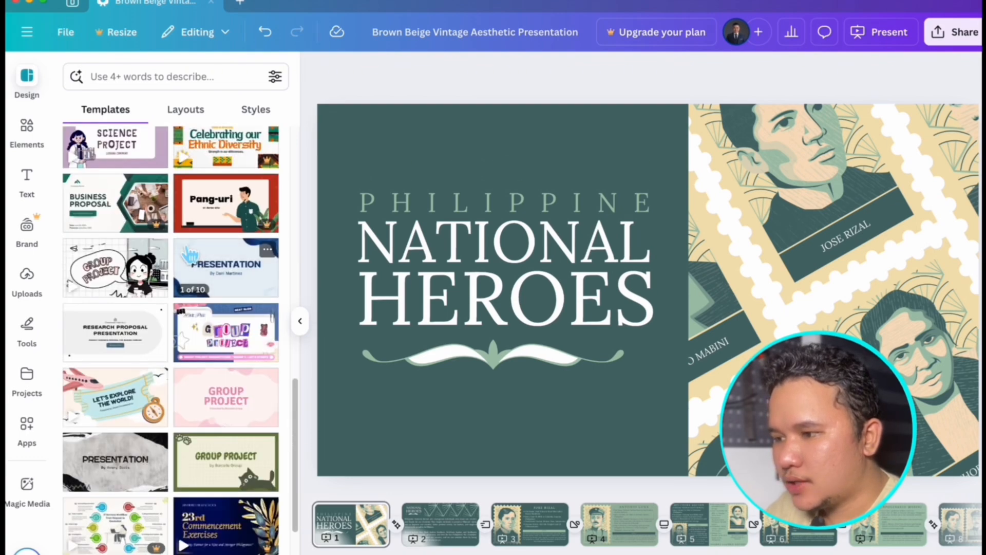
- Inspect the individual text lines, stamp illustration and ornament on the Philippine National Heroes cover page
scroll(190, 254, "up", 15)
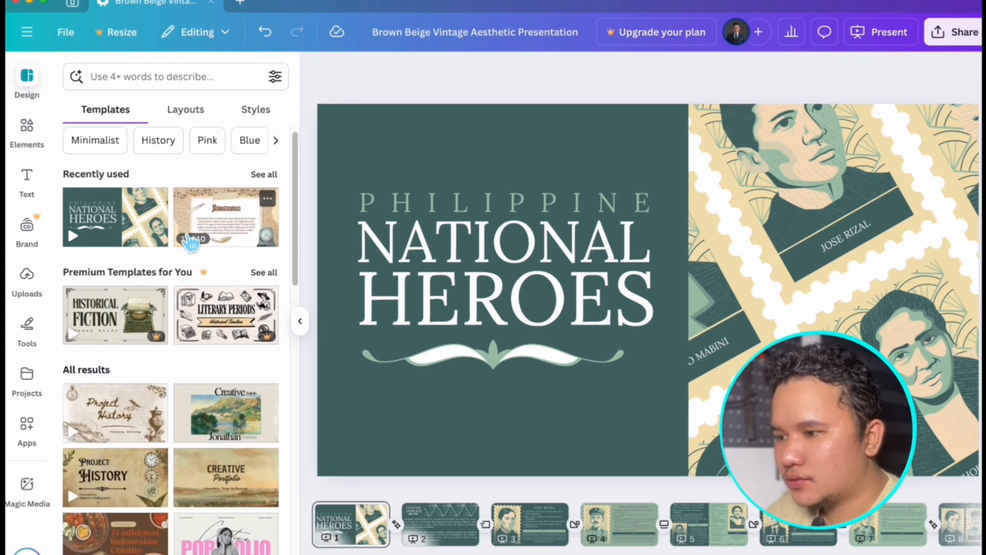
scroll(191, 239, "up", 1)
left_click(590, 286)
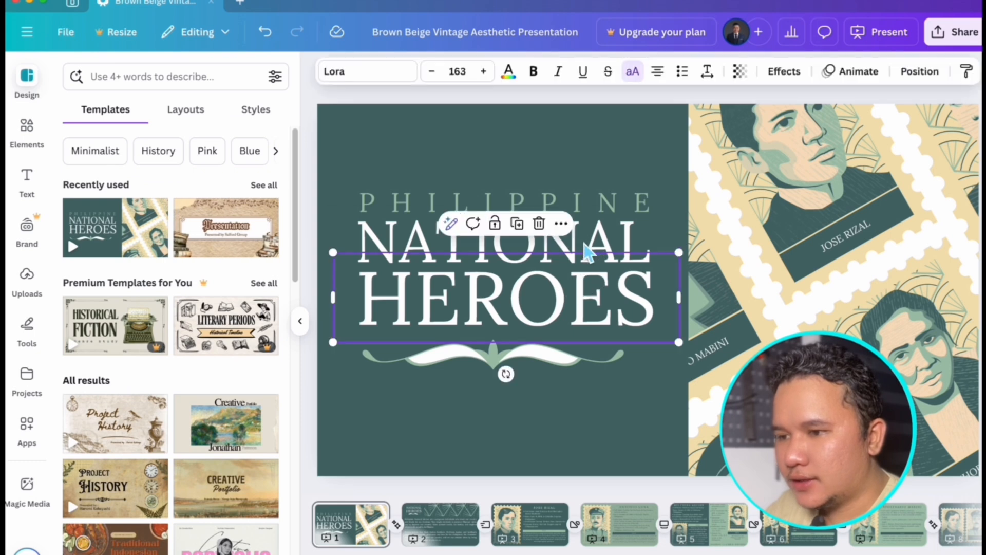
left_click(600, 225)
left_click(600, 206)
left_click(759, 177)
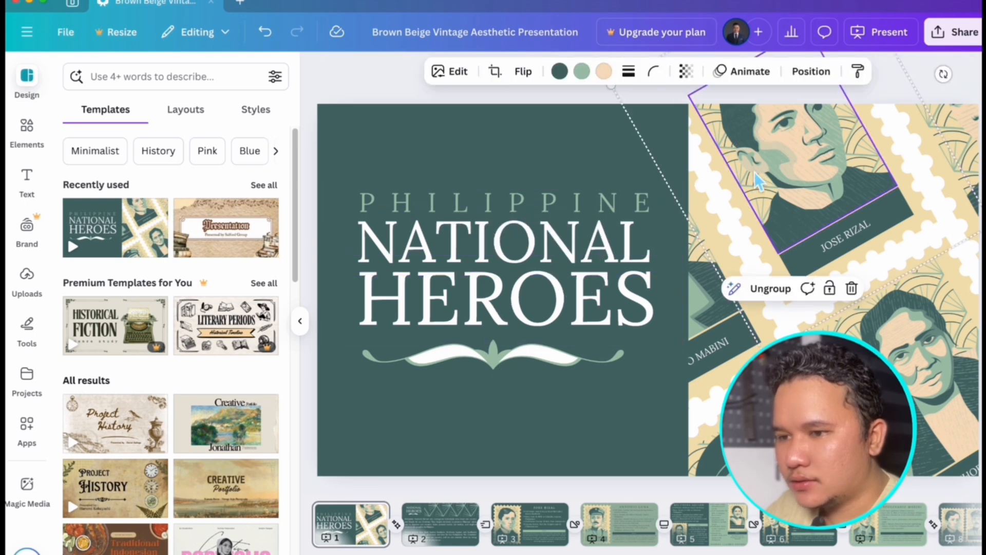
left_click(577, 368)
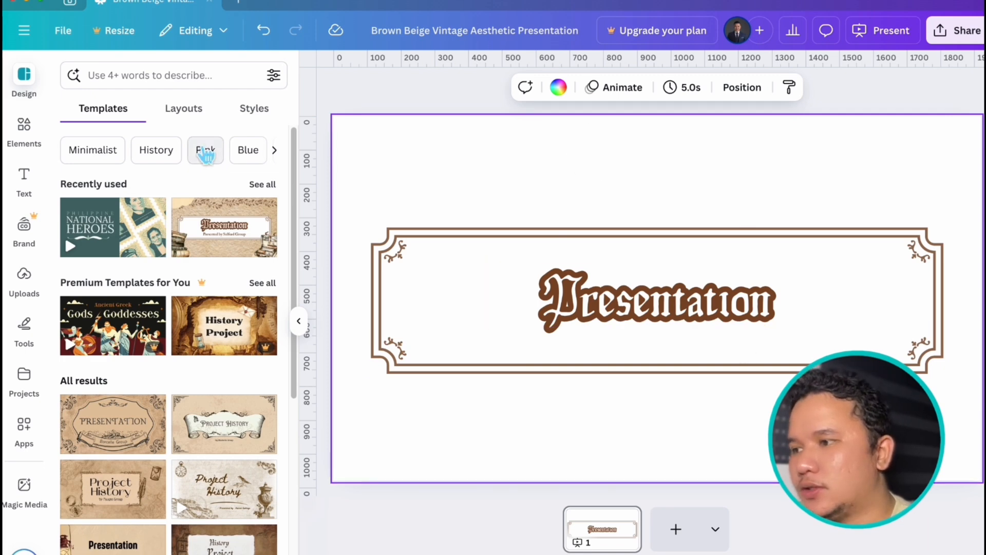
- Open the elements library and look over its recent searches, browse categories and recently used items
left_click(34, 148)
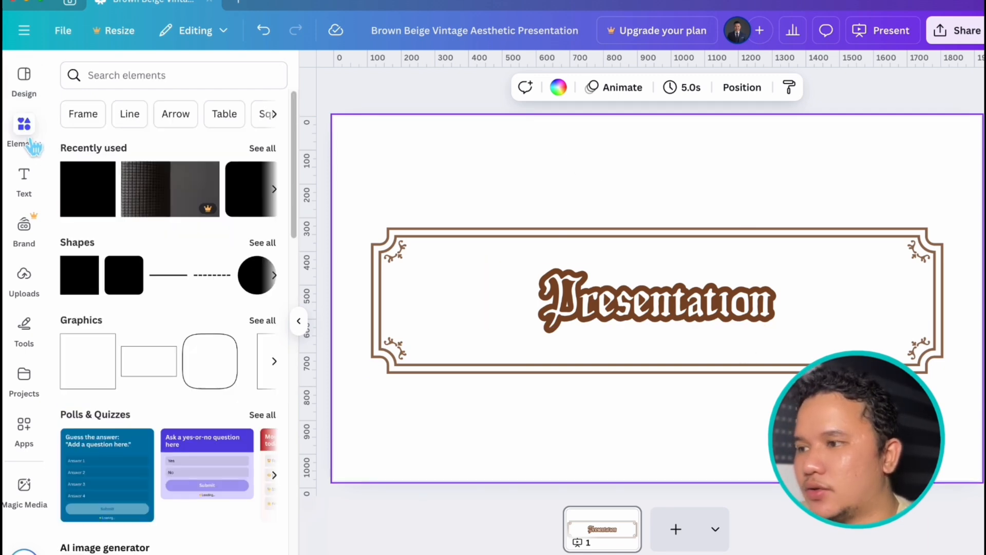
left_click(158, 76)
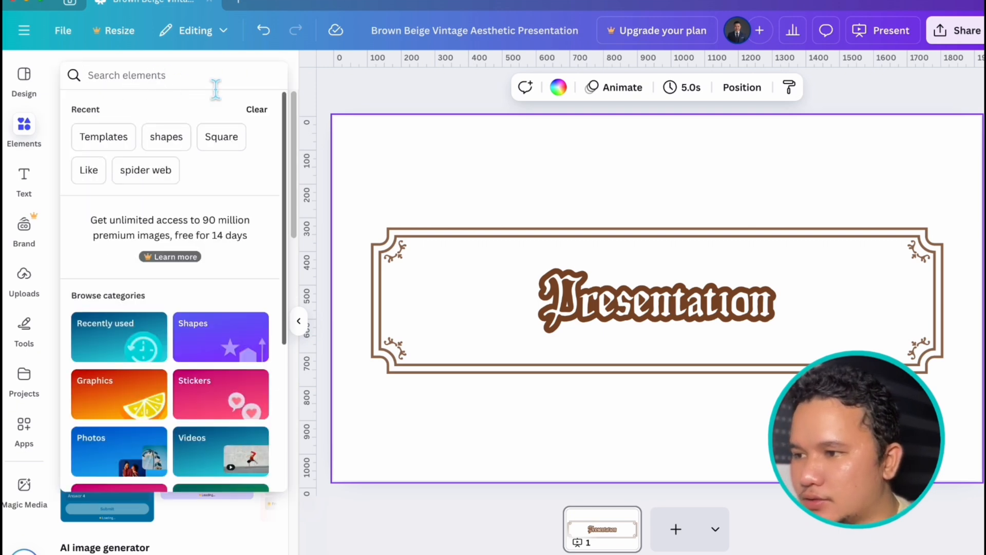
left_click(403, 100)
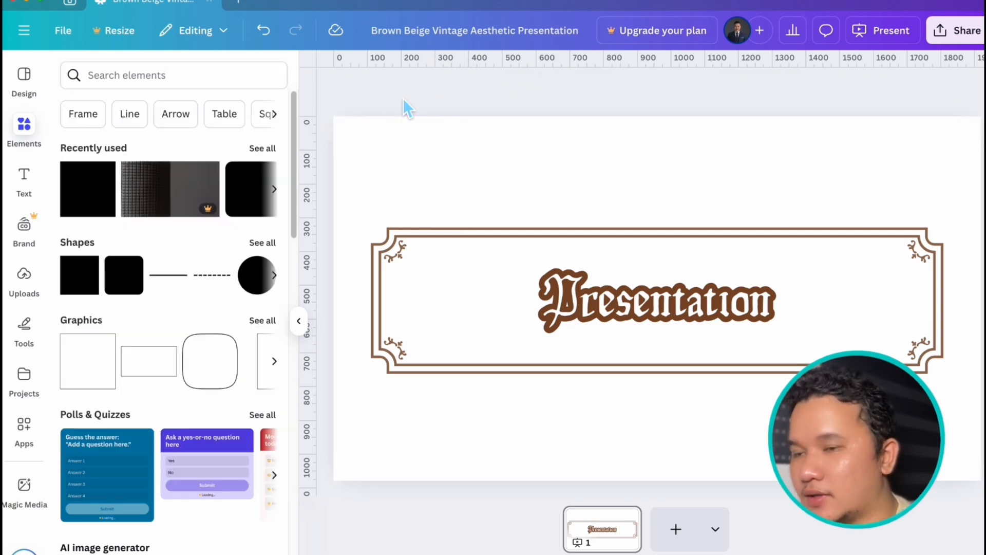
left_click(275, 154)
left_click(68, 68)
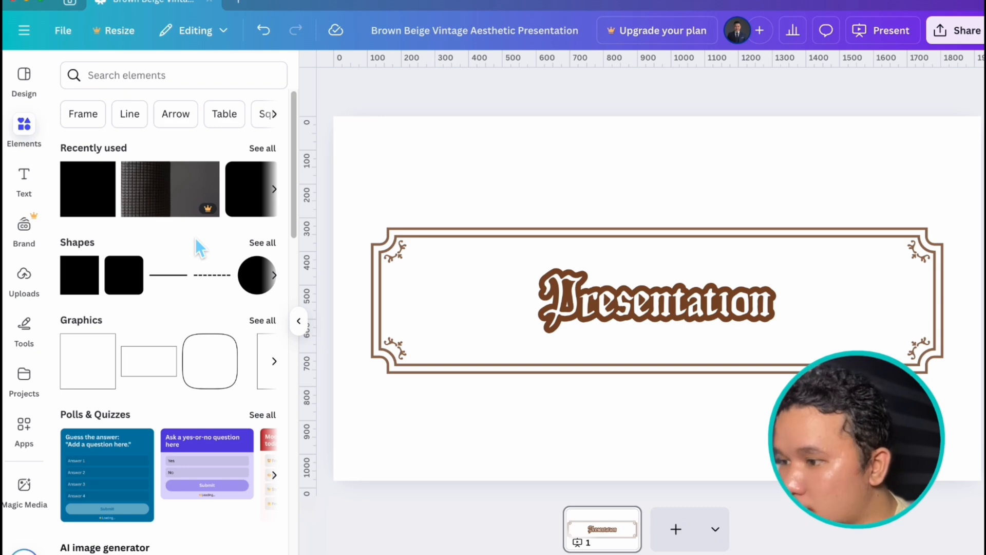
- Browse the element categories from polls and quizzes through tables, photos, charts, frames and grids to mockups and collections
scroll(198, 241, "down", 5)
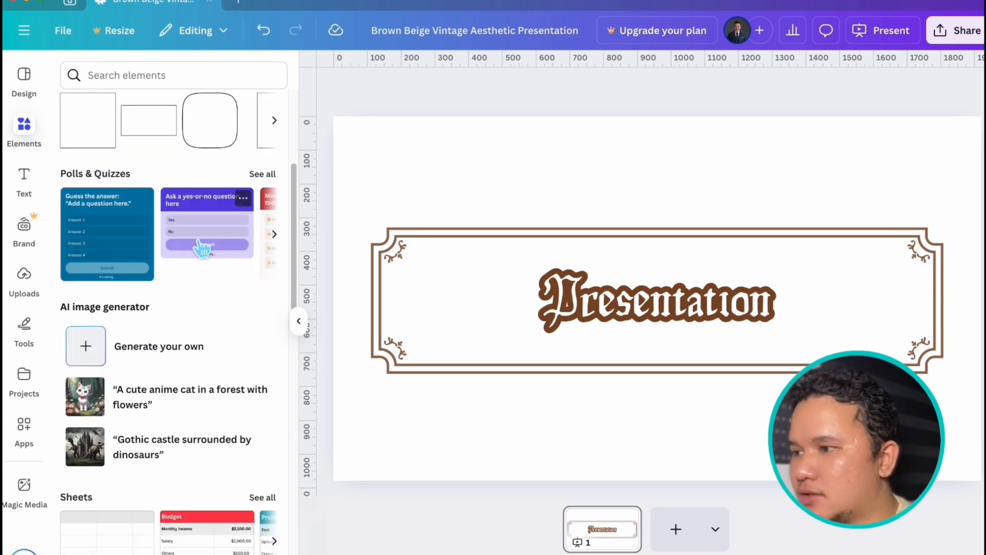
scroll(202, 248, "down", 3)
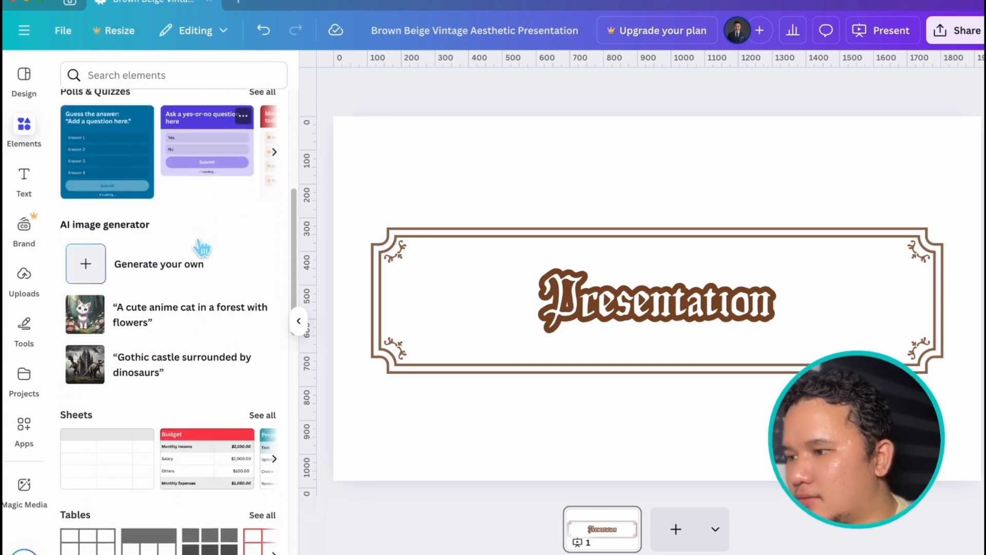
scroll(206, 242, "down", 2)
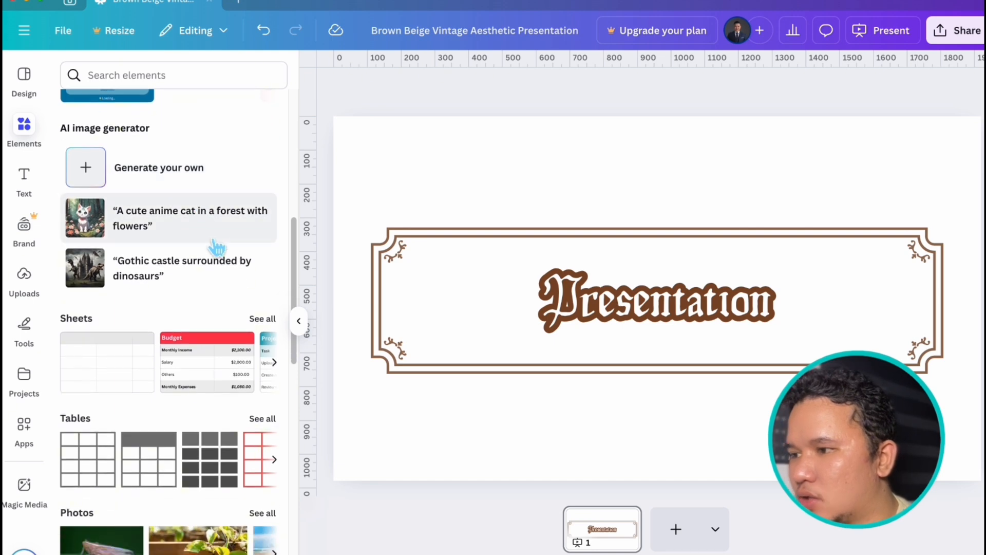
scroll(215, 247, "down", 1)
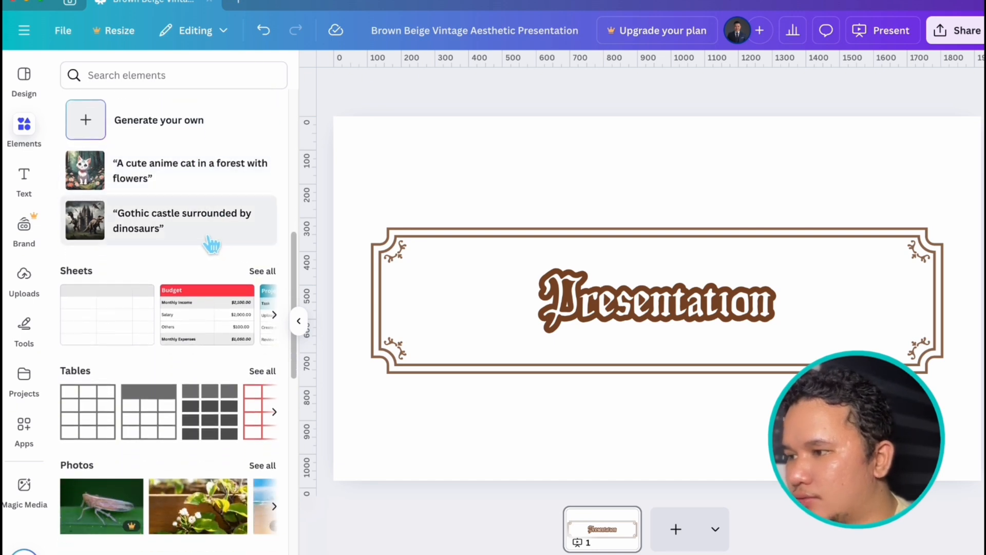
scroll(211, 247, "down", 1)
scroll(252, 308, "down", 2)
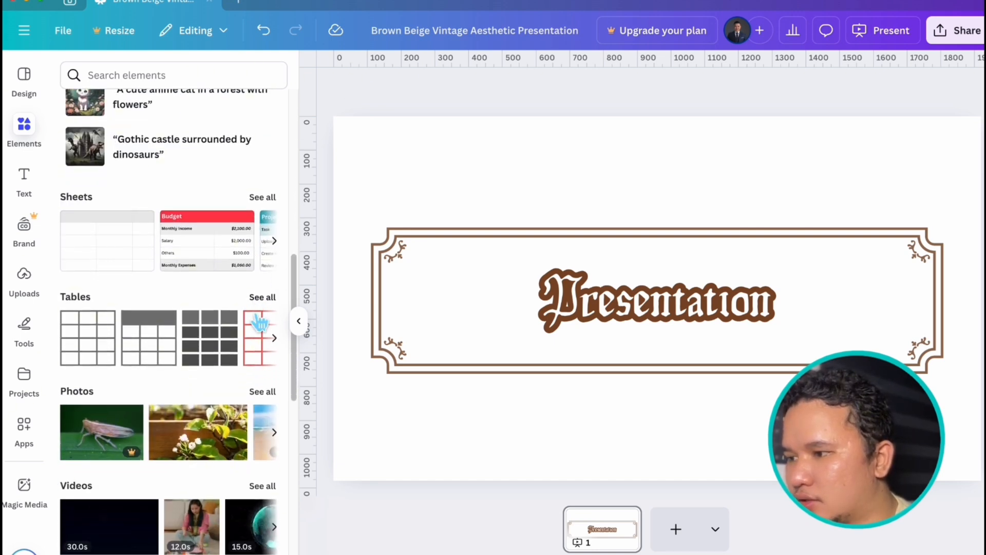
scroll(257, 323, "down", 5)
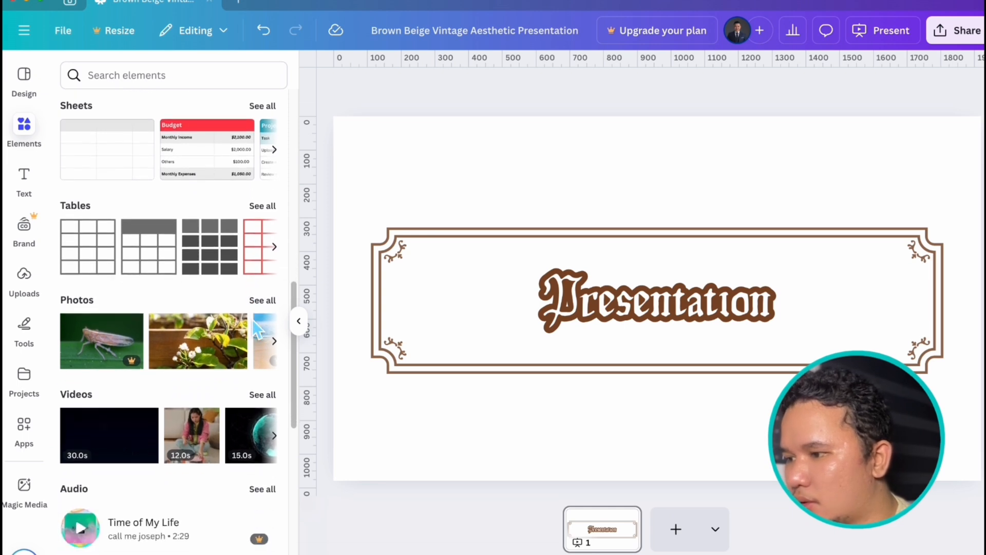
scroll(226, 318, "down", 5)
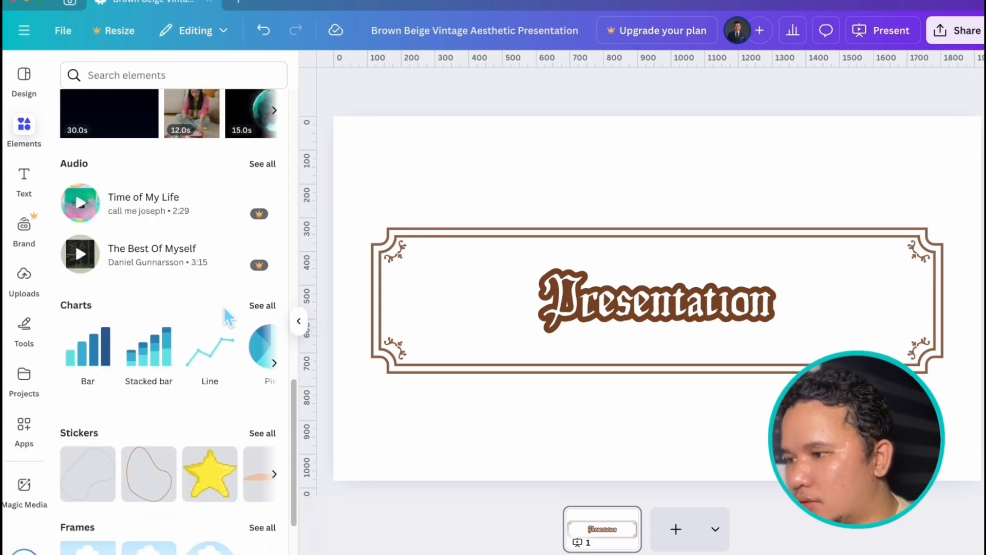
scroll(226, 316, "down", 5)
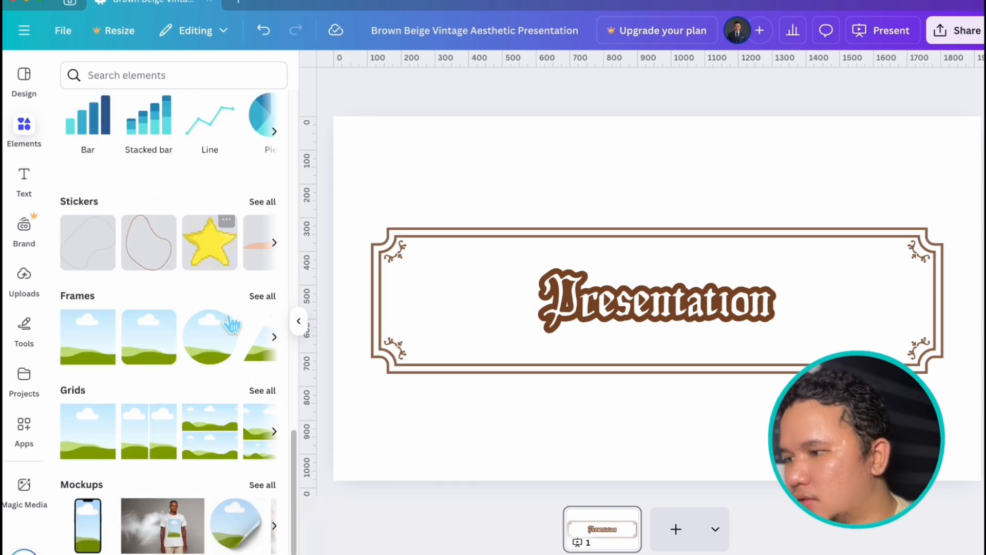
scroll(226, 317, "down", 1)
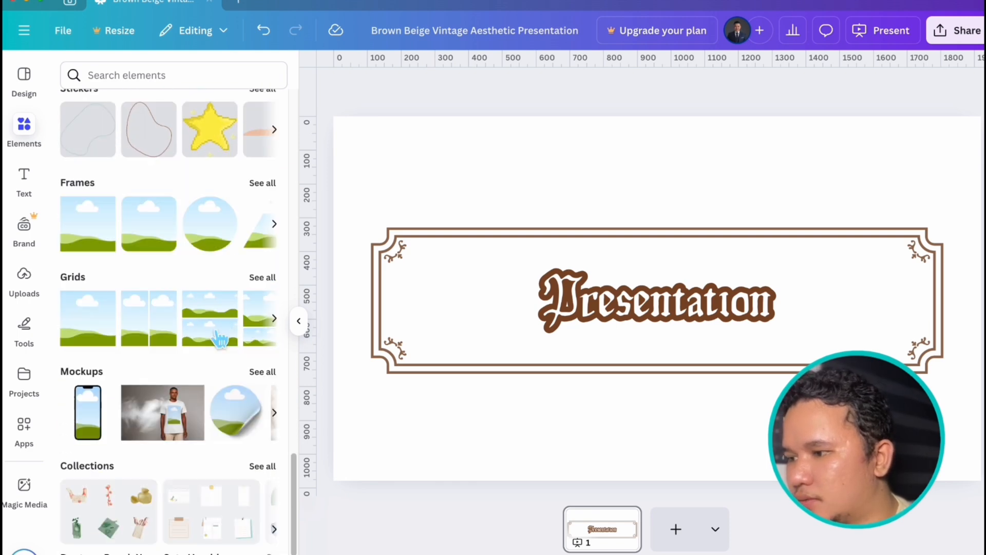
scroll(227, 211, "up", 20)
- Search the elements library for "Mouse" and look through the results
left_click(209, 77)
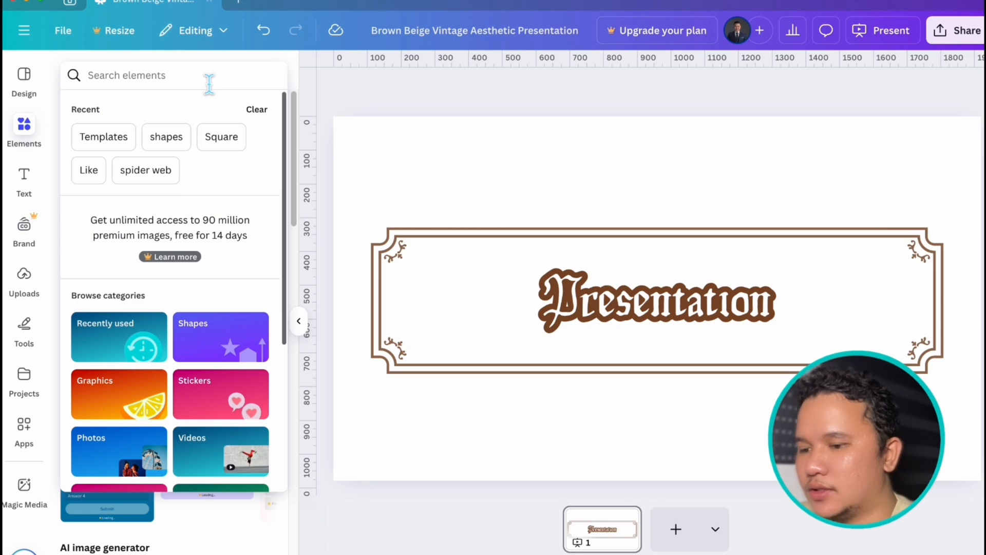
type("Mouse")
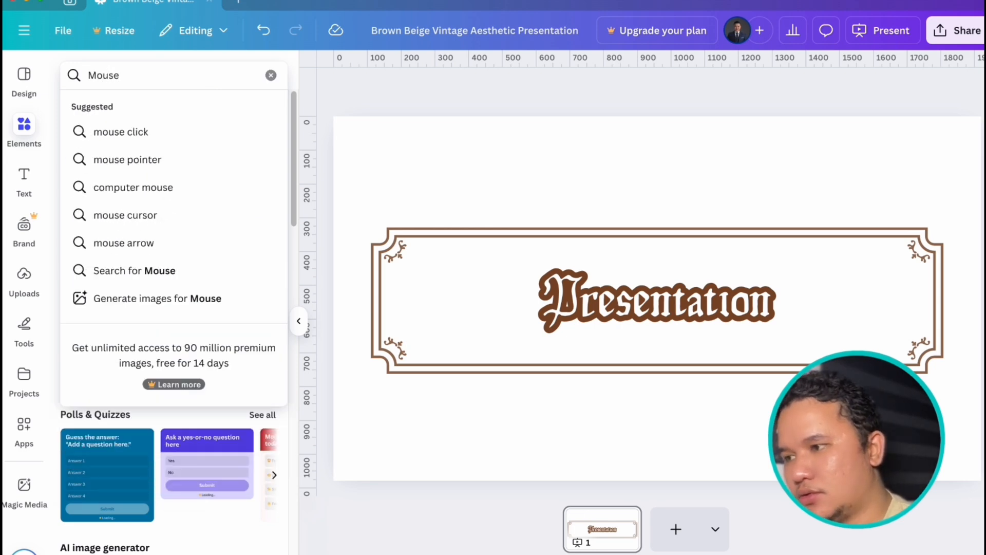
key("Return")
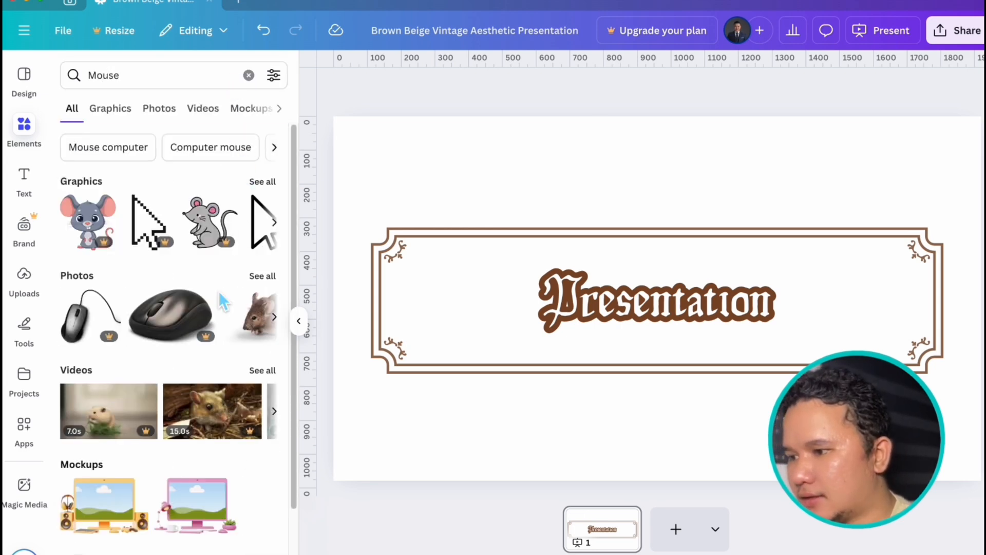
scroll(217, 291, "down", 2)
scroll(221, 302, "up", 2)
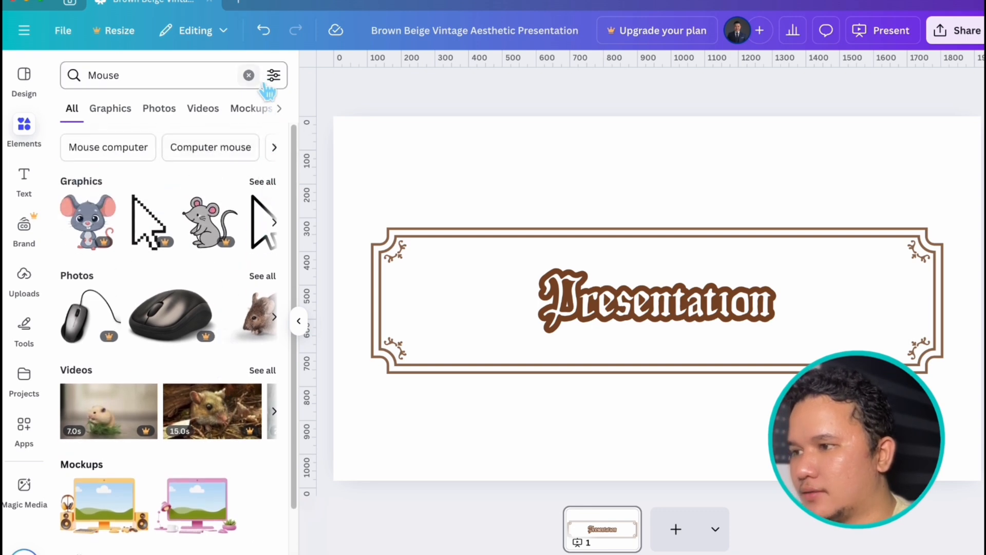
- Replace the element search with "Rocket", look at the results, and clear the search
left_click(249, 75)
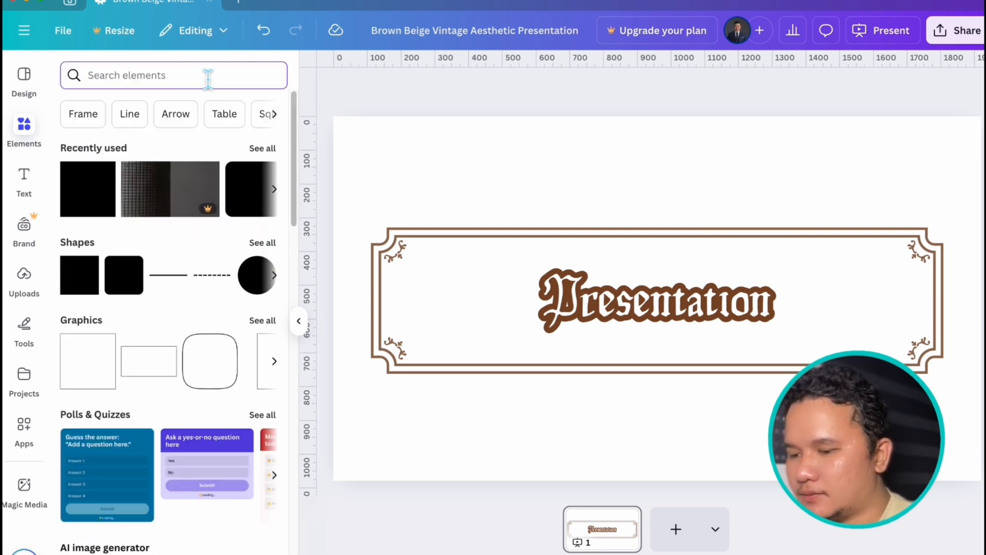
type("Rocket")
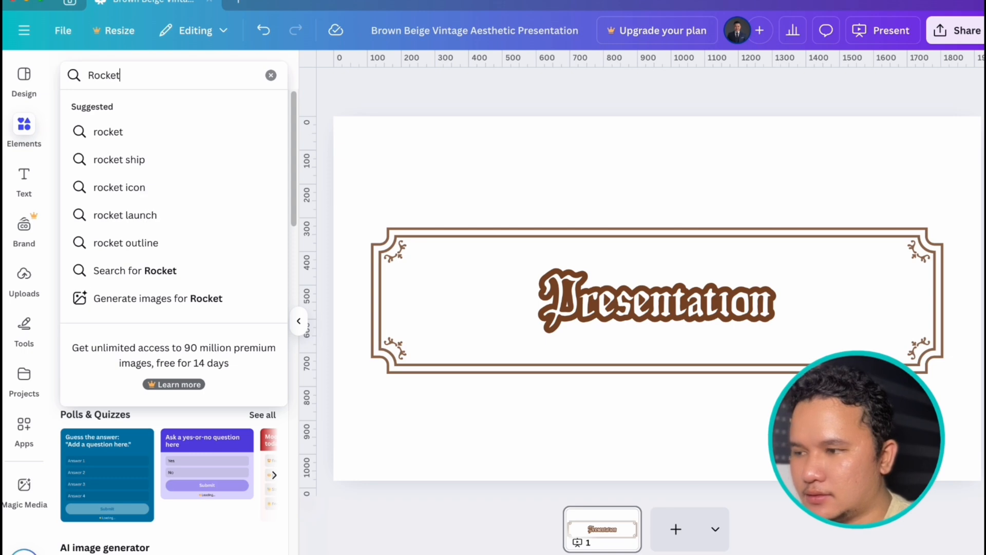
key("Return")
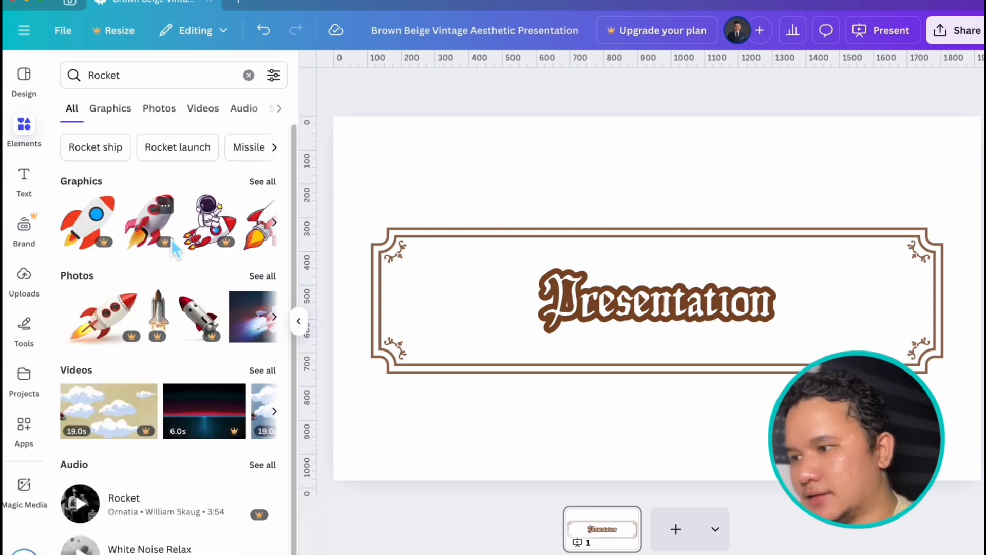
left_click(248, 75)
- Add the recently used square to the page, place it above the ornate title frame and shrink it slightly
left_click(470, 184)
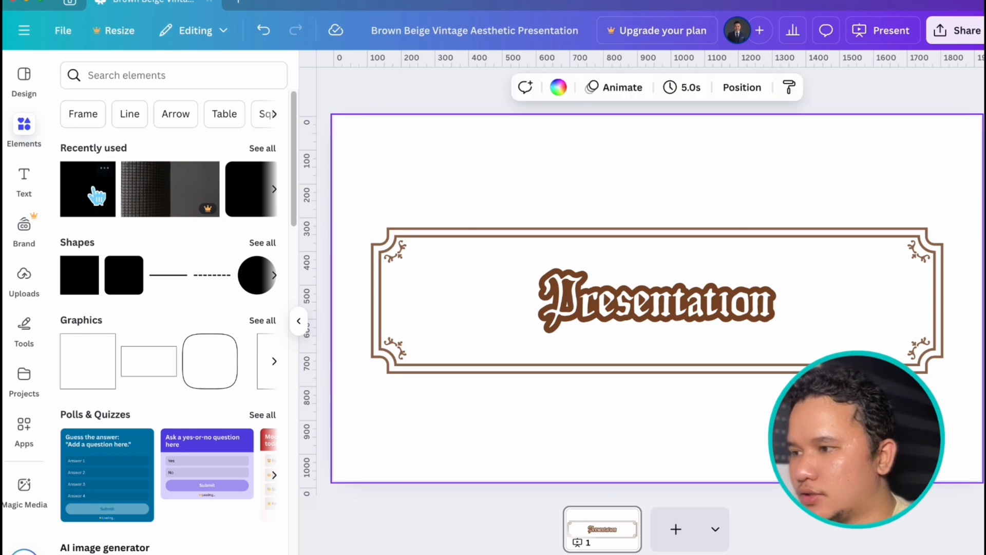
left_click(94, 205)
left_click(778, 208)
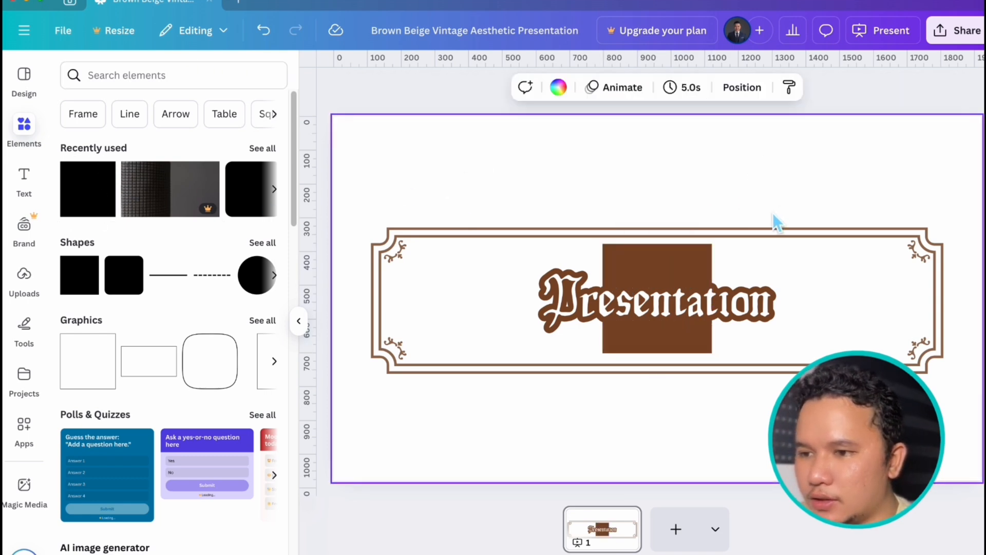
left_click_drag(701, 355, 567, 236)
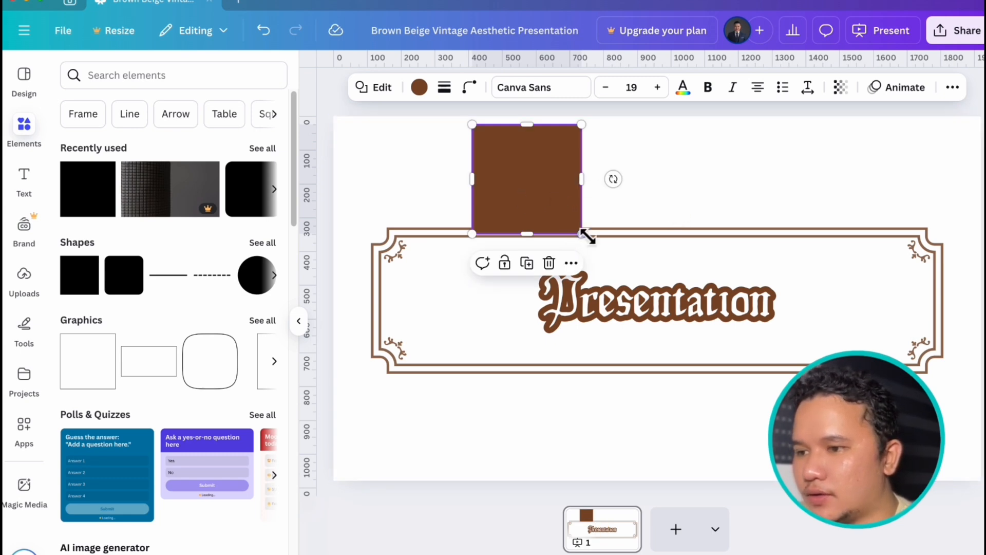
left_click_drag(585, 237, 571, 212)
left_click(682, 193)
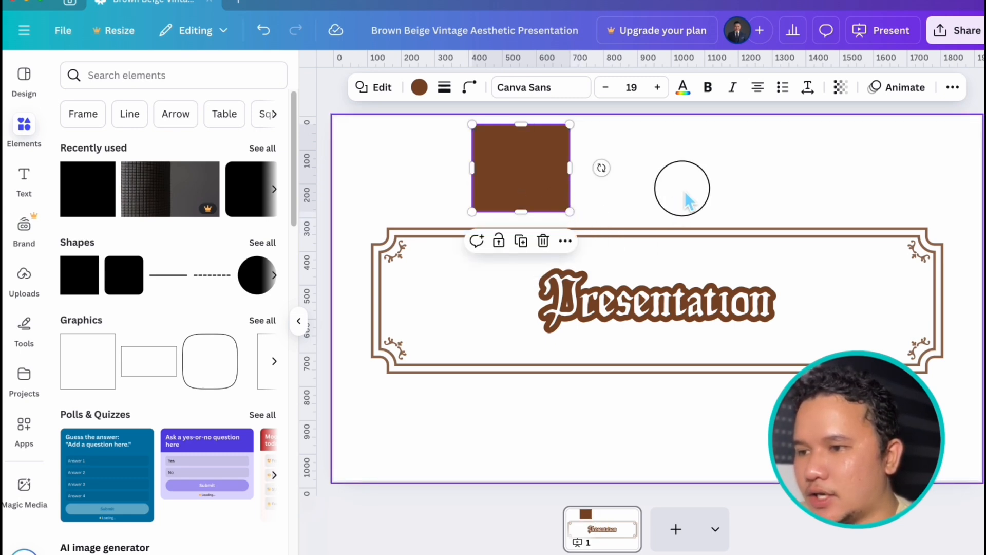
- Look over the brown square's fill colors and the custom solid color picker
left_click(513, 170)
left_click(425, 90)
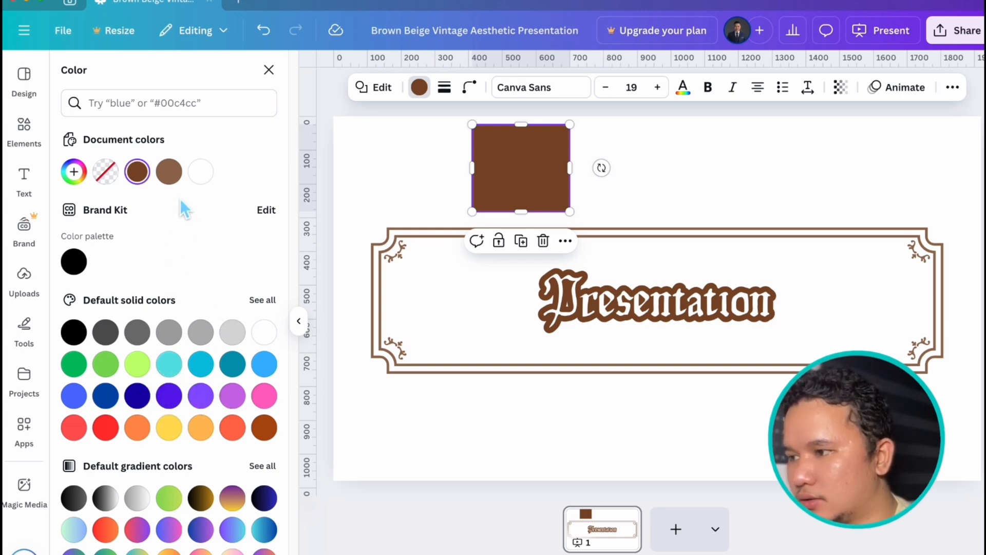
left_click(74, 171)
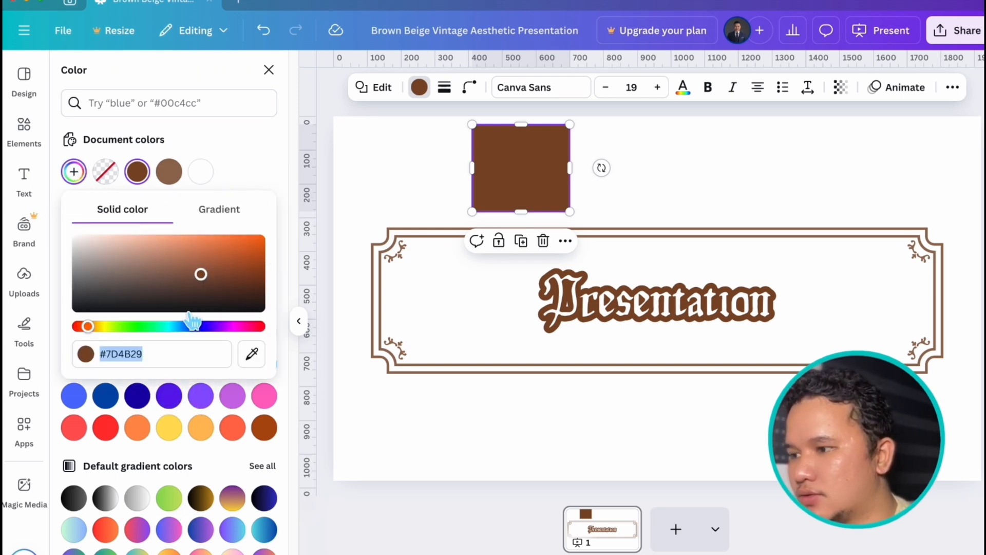
left_click(245, 141)
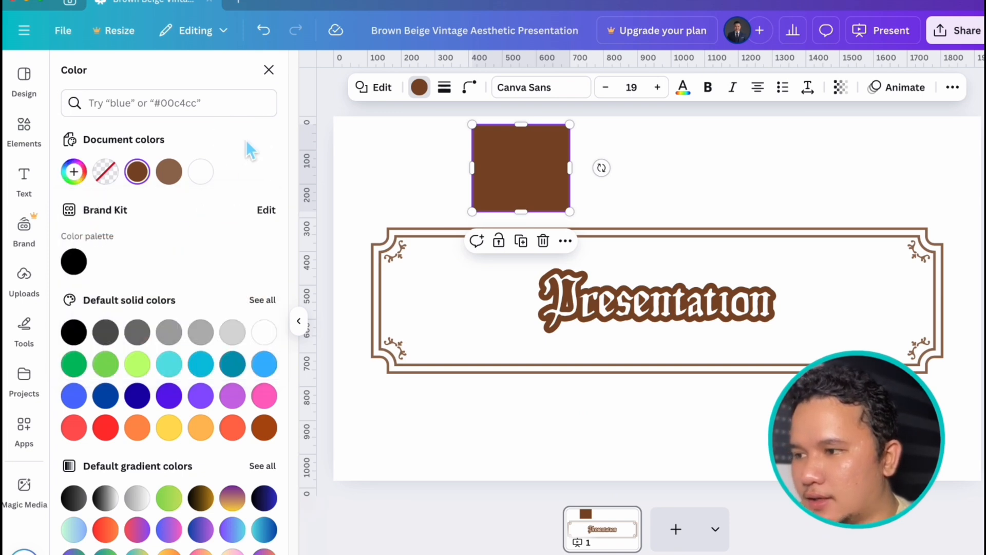
left_click(689, 141)
left_click(537, 176)
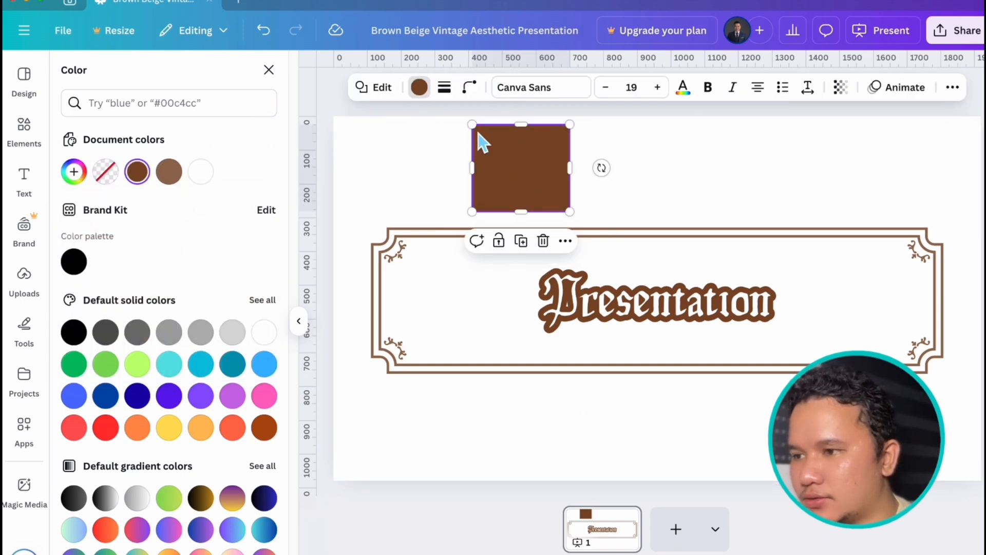
- Give the brown square a solid black border with stroke weight 23 and center it horizontally above the title
left_click(444, 89)
mouse_move(357, 182)
left_mouse_down()
mouse_move(403, 183)
mouse_move(388, 184)
left_mouse_up()
left_click_drag(565, 180, 701, 171)
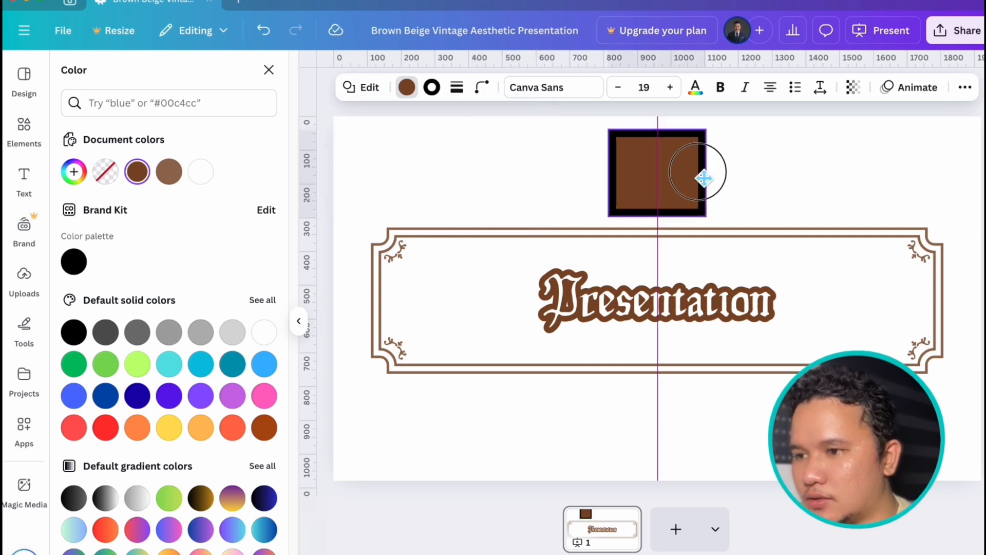
left_click(417, 98)
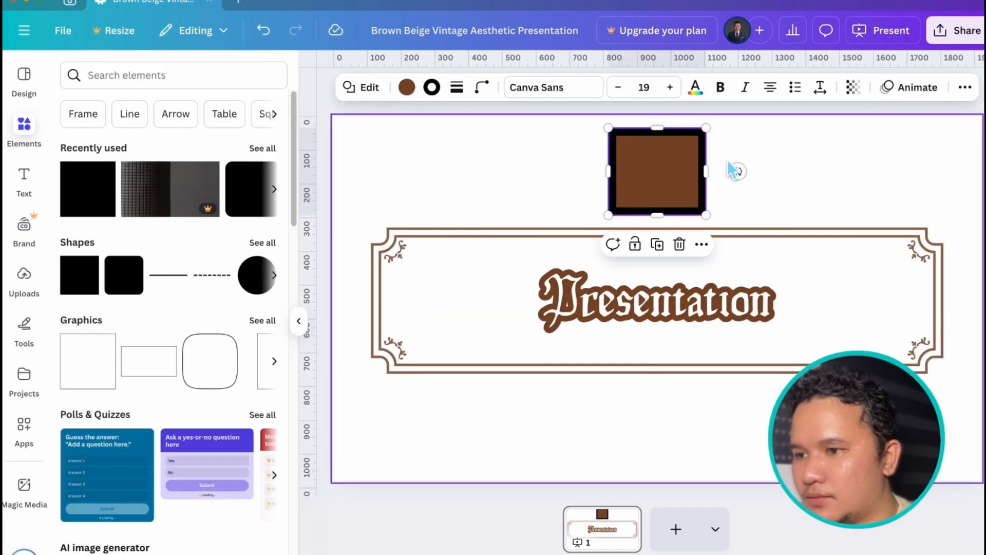
left_click(455, 87)
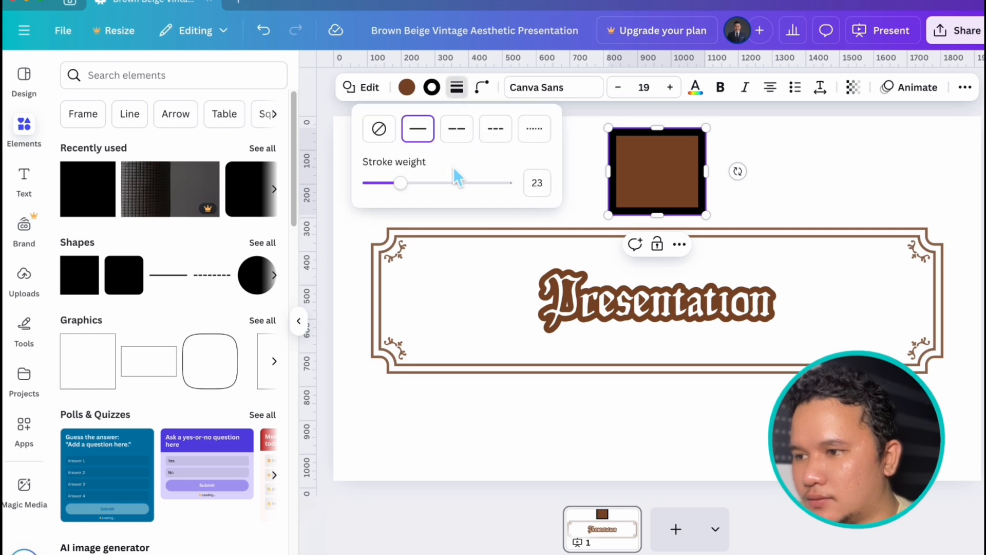
- Look over the brown square's stroke colors and remove its black border by setting the stroke weight to 0
left_click(433, 91)
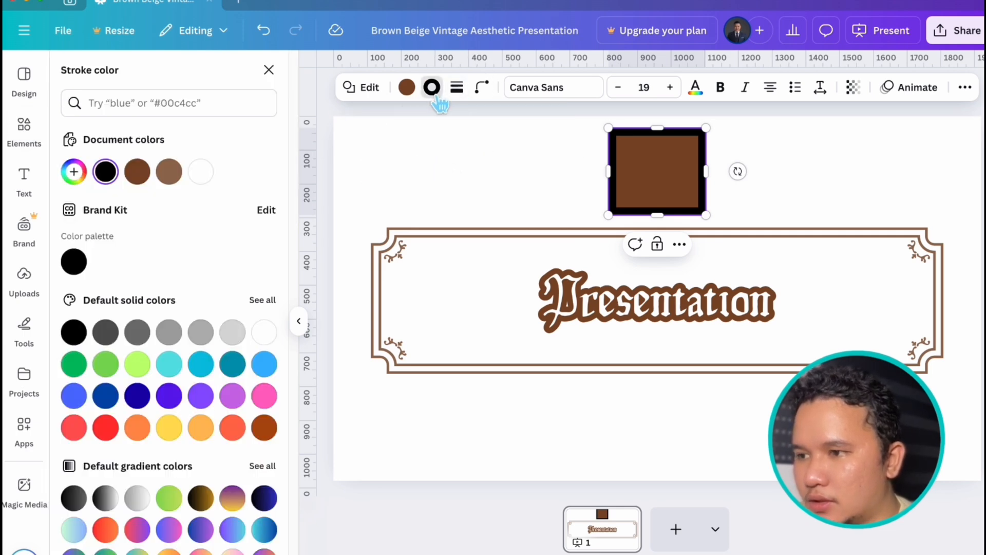
left_click(456, 88)
left_click_drag(403, 184, 368, 184)
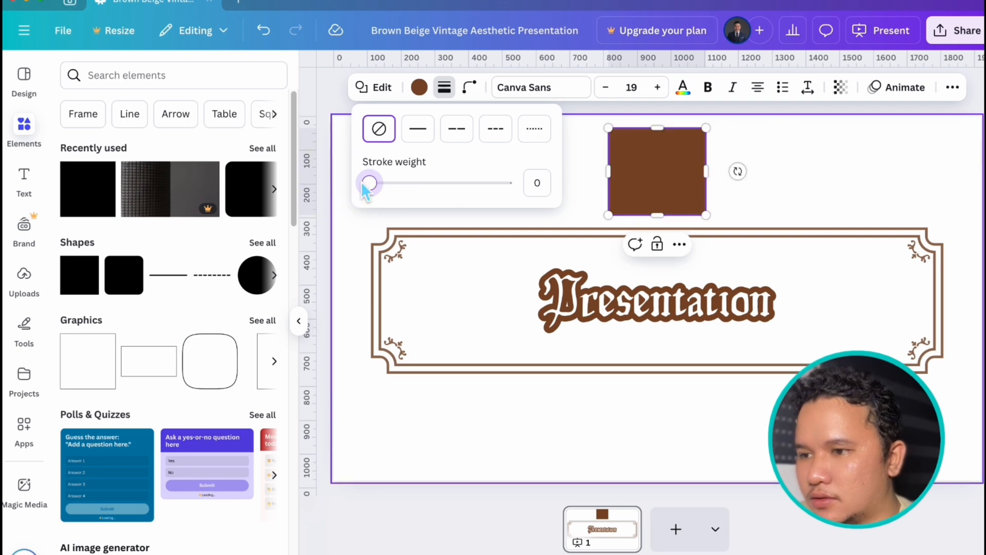
- Try the corner rounding and number of sides settings on the brown square, ending at 0 and 4
left_click(832, 187)
left_click(652, 180)
left_click(470, 88)
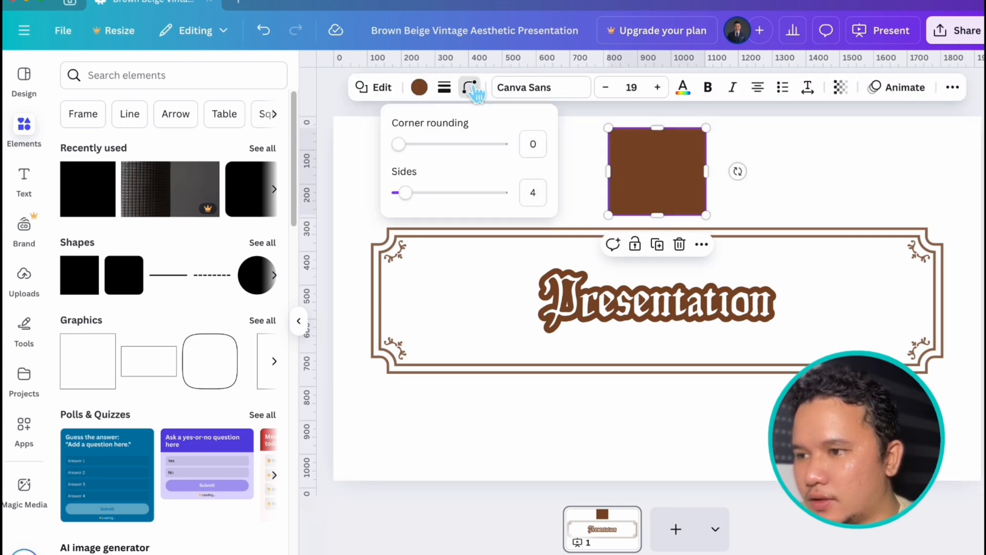
left_click_drag(398, 143, 377, 156)
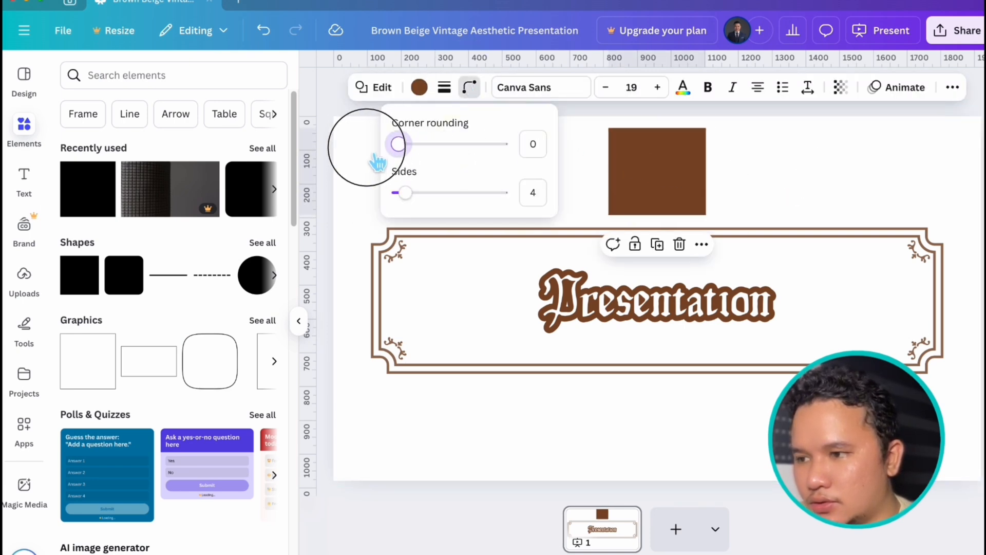
mouse_move(406, 193)
left_mouse_down()
mouse_move(440, 192)
mouse_move(414, 204)
left_mouse_up()
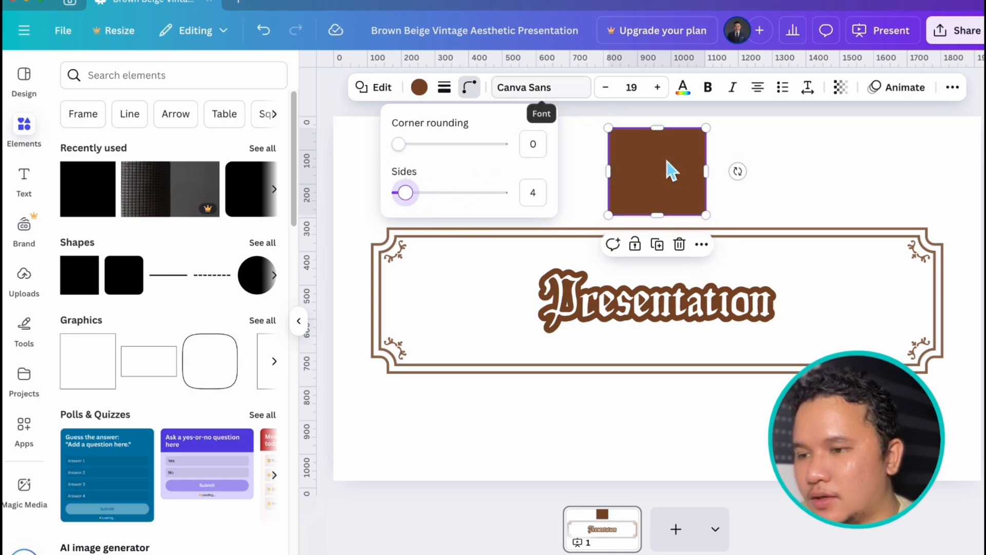
- Enter the text "asfasgfa" inside the brown square and look over the available fonts
left_click(796, 162)
type("asfasgfa")
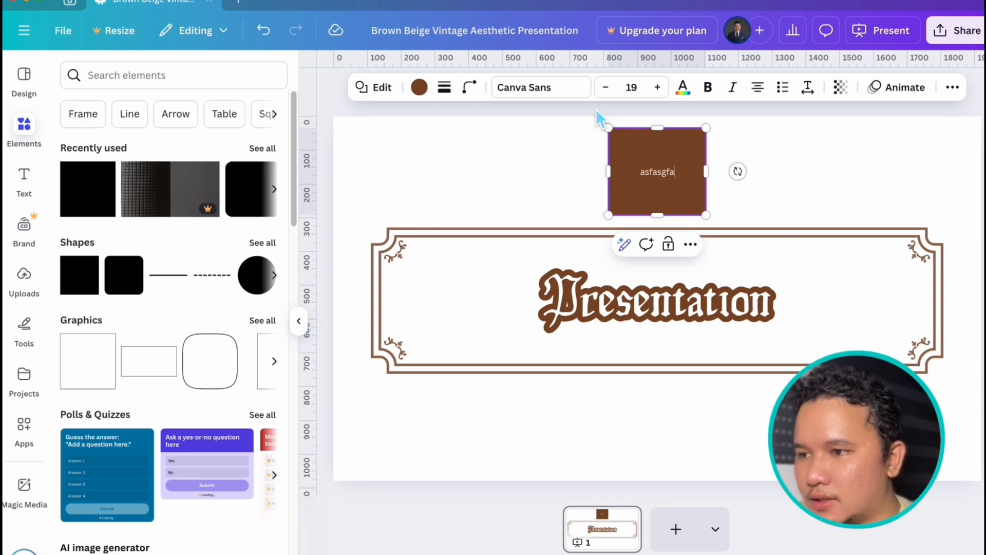
left_click(534, 88)
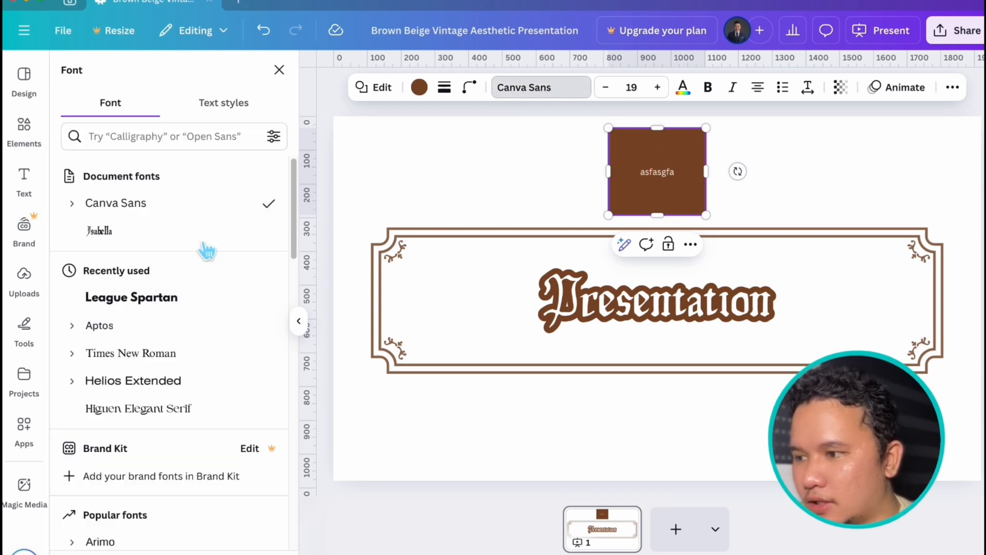
double_click(663, 172)
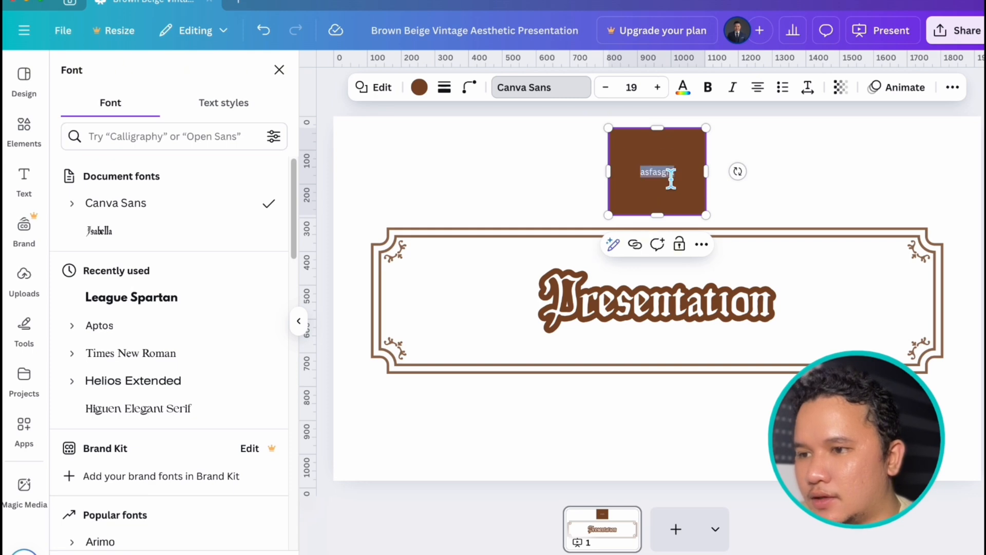
- Set the font size of the text inside the brown square to 20
left_click(797, 170)
left_click(657, 174)
left_click(676, 171)
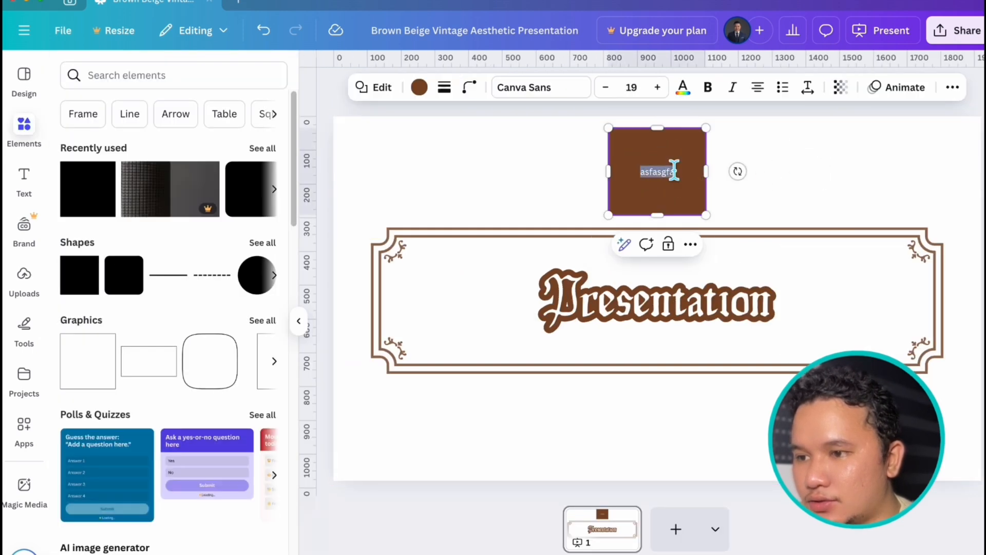
left_click(668, 93)
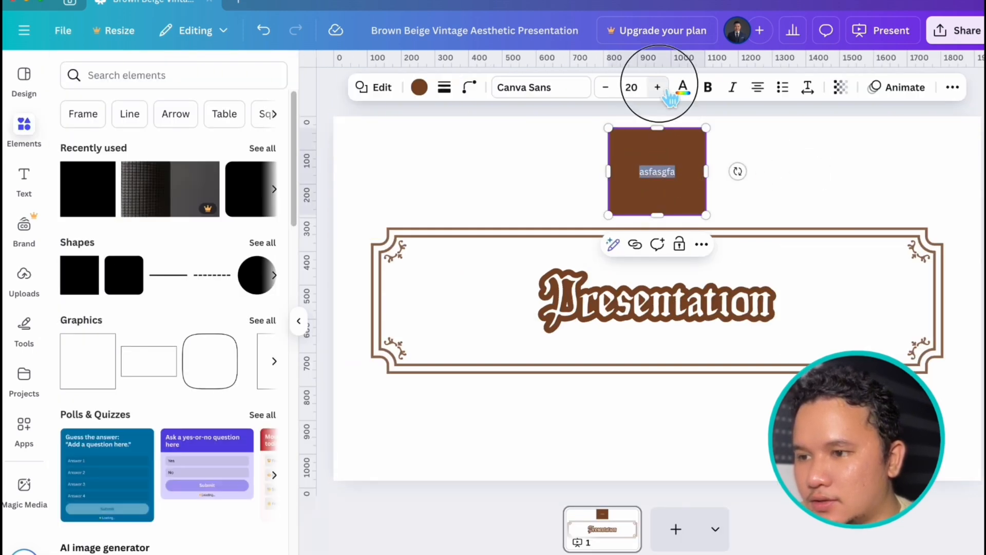
left_click(668, 93)
left_click(667, 93)
left_click(668, 93)
left_click(606, 93)
left_click(606, 92)
left_click(606, 93)
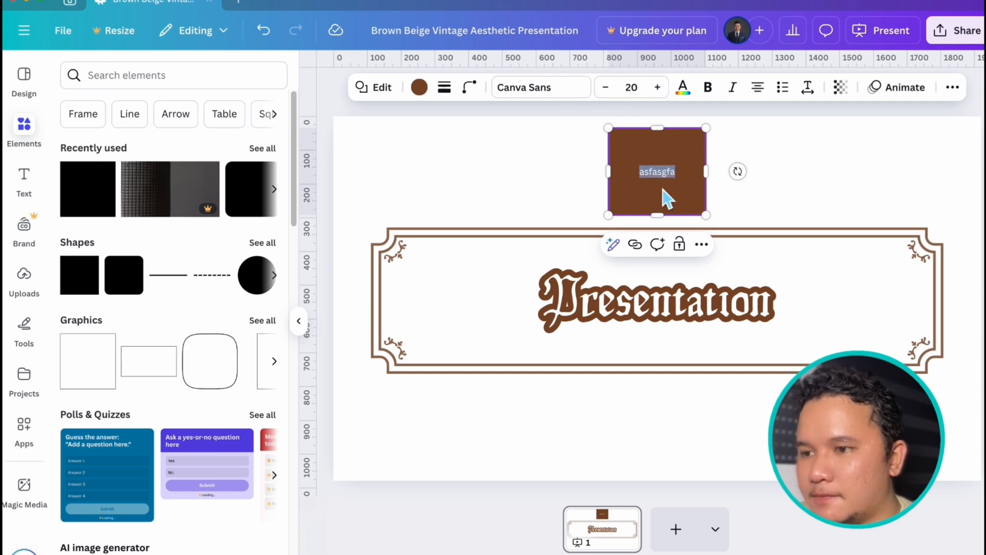
- Look over the text colors and the letter spacing, line spacing and padding settings for the square's text
left_click(697, 95)
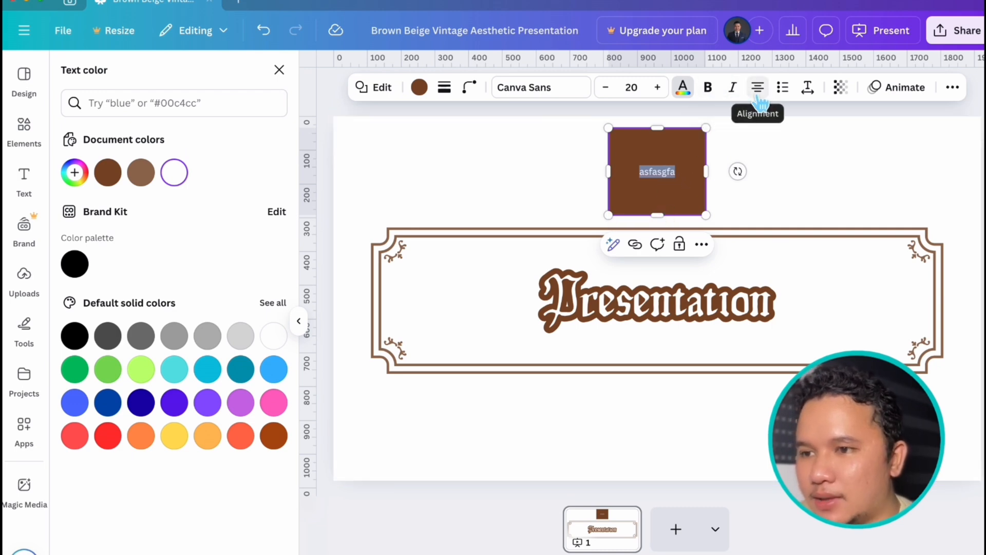
left_click(808, 89)
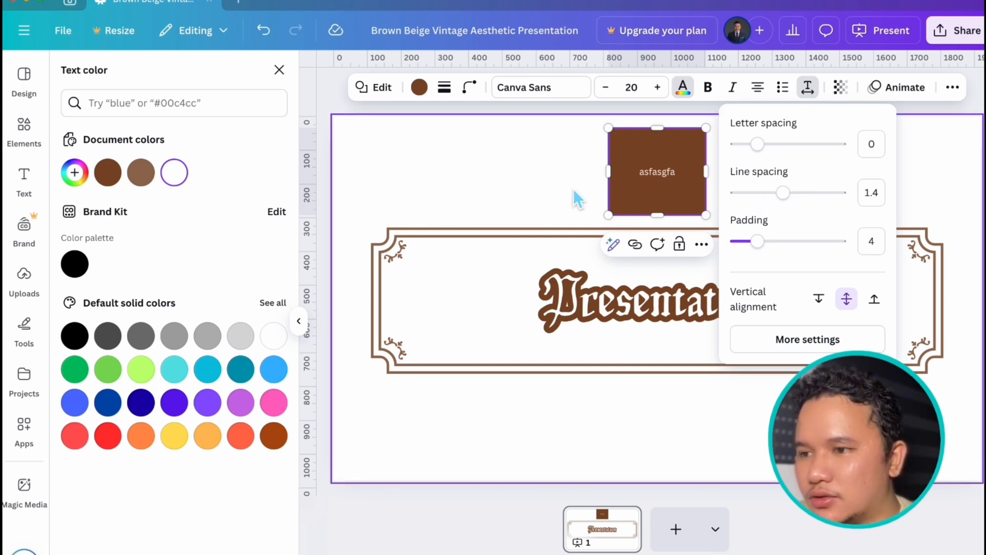
left_click(527, 175)
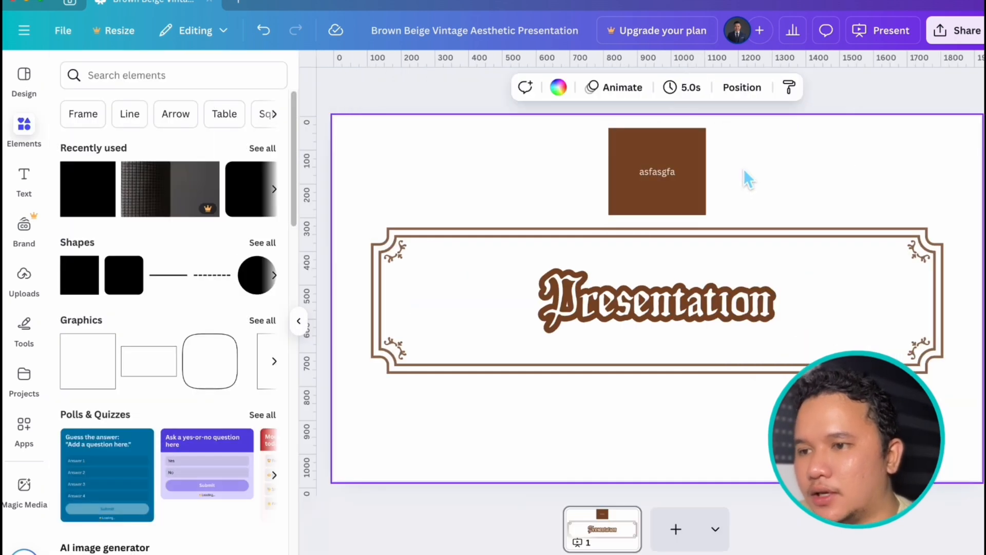
- Try the transparency setting on the brown square, ending at 100
left_click(654, 192)
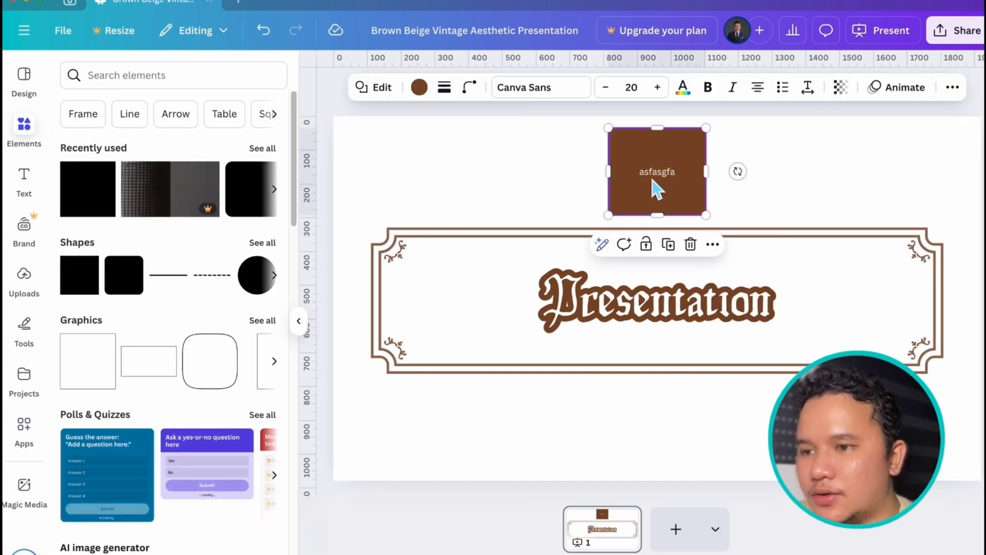
left_click(841, 87)
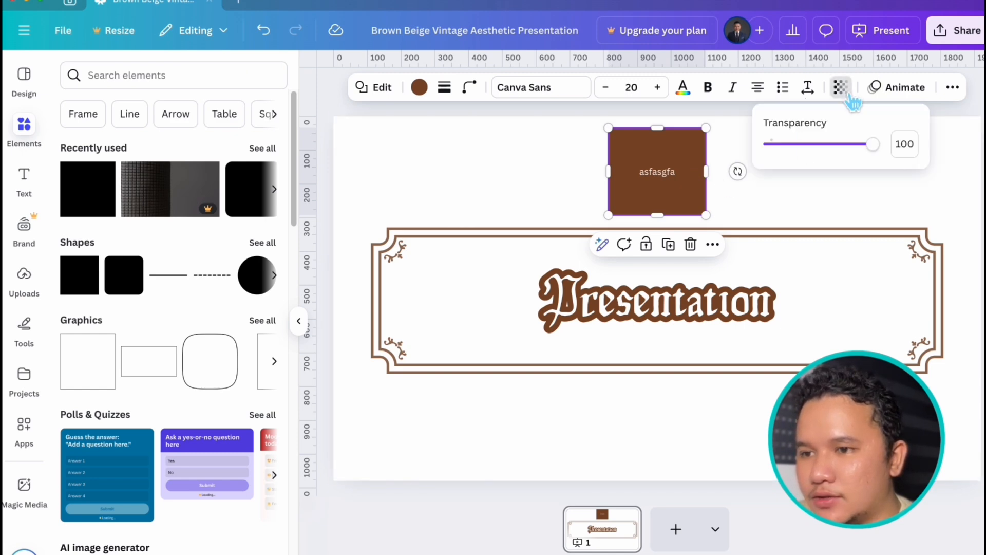
mouse_move(877, 144)
left_mouse_down()
mouse_move(784, 145)
mouse_move(876, 144)
left_mouse_up()
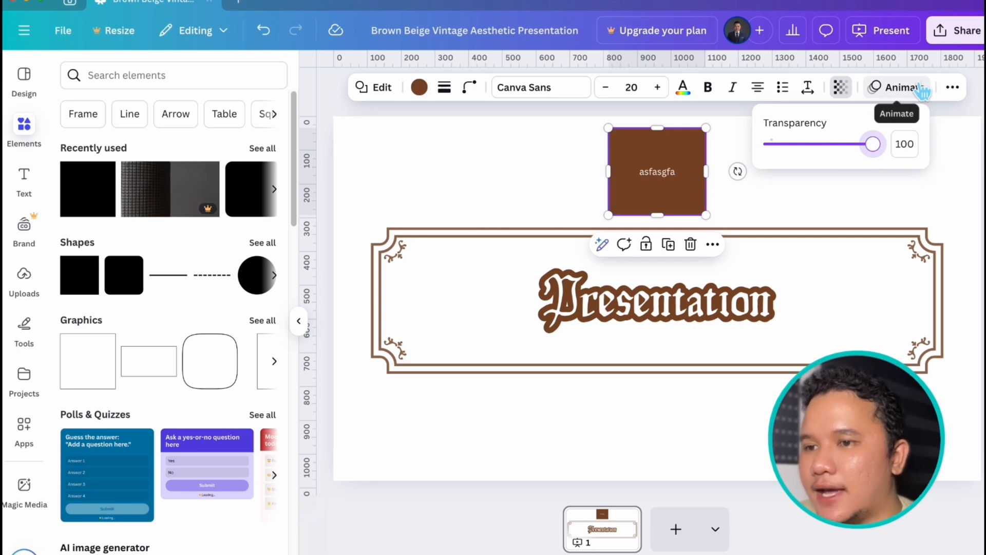
left_click(755, 175)
- Delete the text inside the brown square and move the square slightly down, centered above the title frame
left_click(663, 180)
double_click(662, 177)
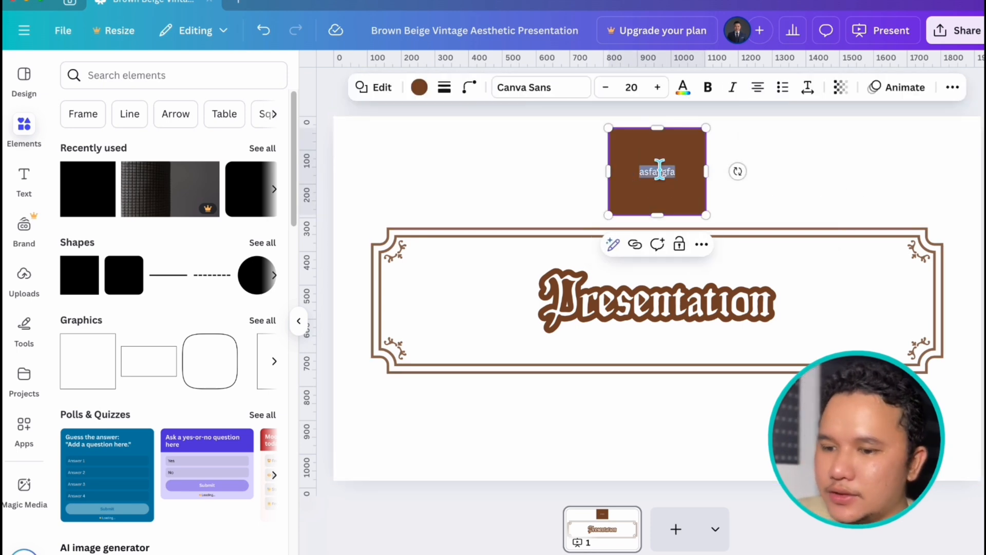
key("BackSpace")
left_click(760, 185)
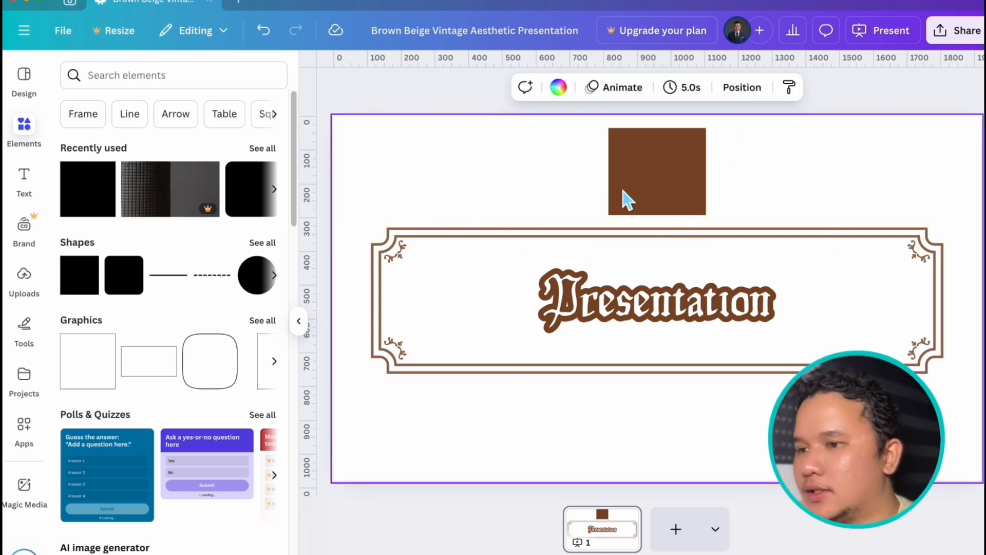
left_click_drag(676, 175, 668, 171)
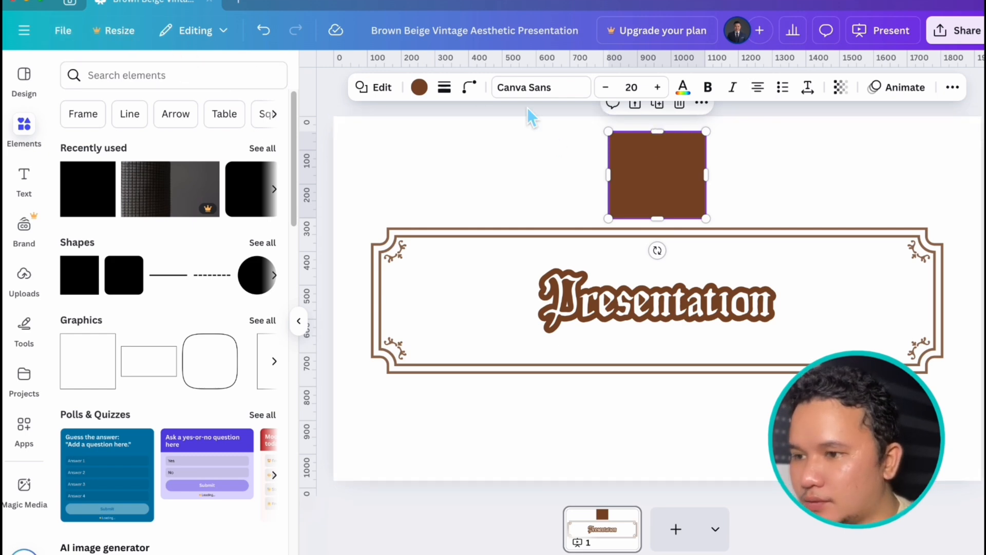
- Look over the preset and custom column and row options for adding guides, without adding any
left_click(63, 30)
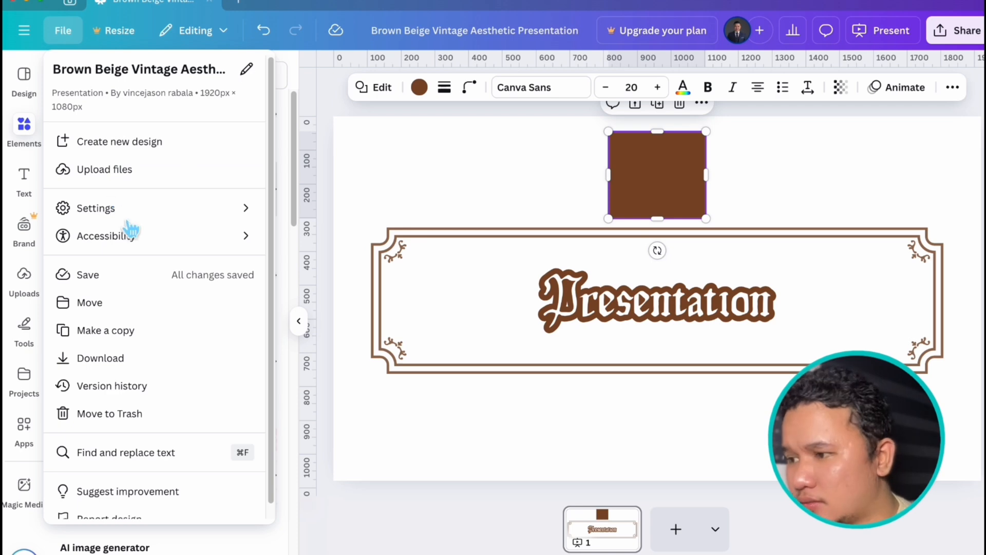
mouse_move(137, 223)
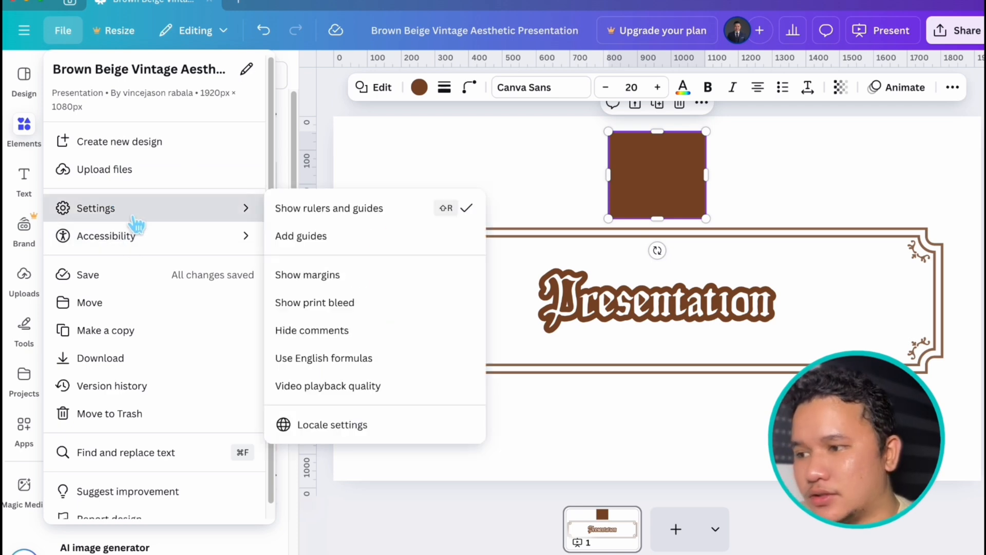
left_click(349, 240)
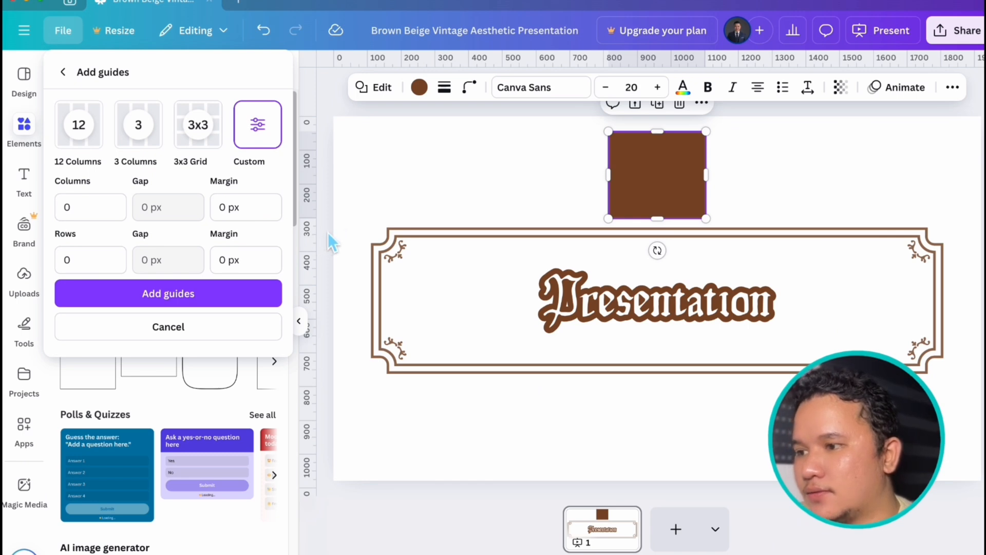
left_click(308, 262)
- Place two vertical guides, one crossing the title and one at 399, and two horizontal guides, one at 220 and one through the title
left_click_drag(318, 270, 583, 255)
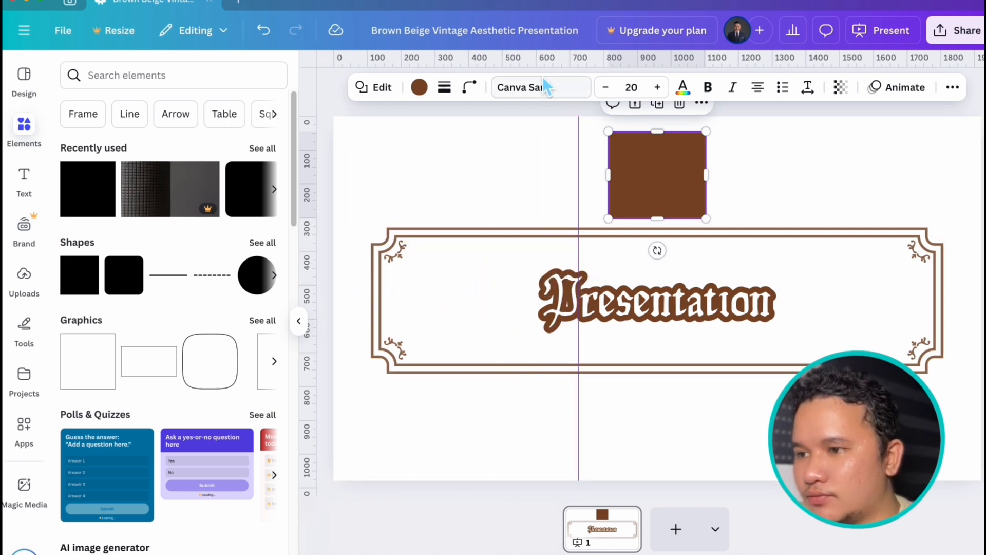
left_click_drag(555, 73, 568, 190)
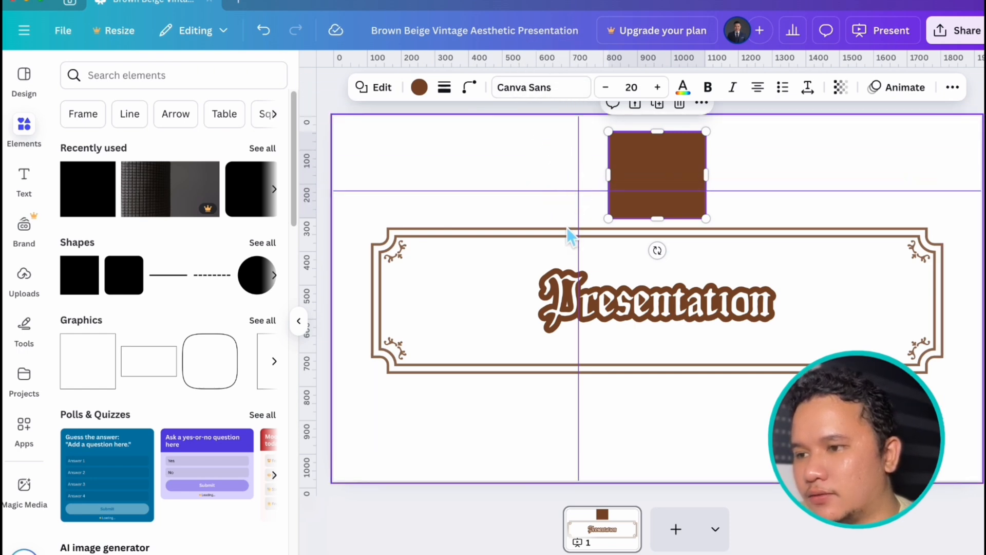
left_click_drag(584, 72, 596, 300)
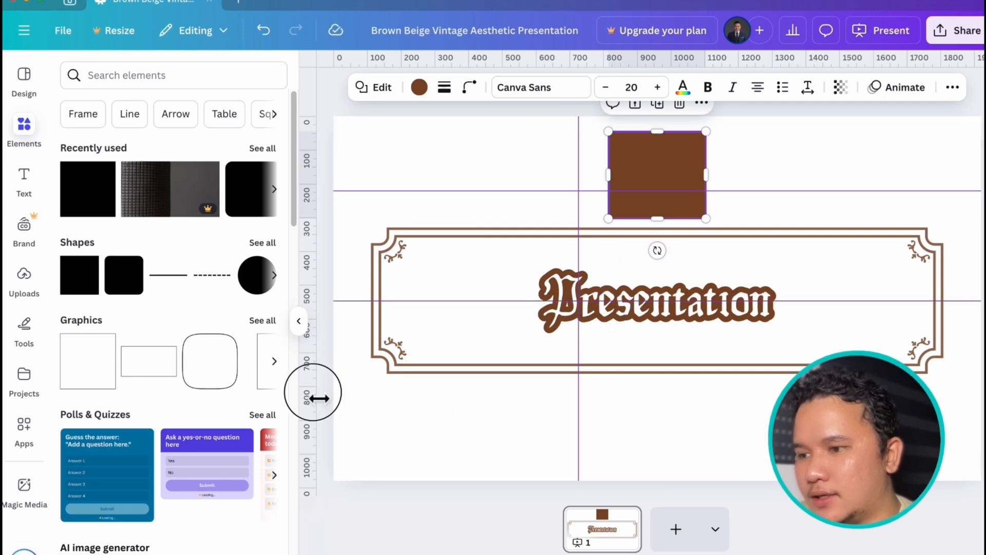
left_click_drag(319, 398, 474, 393)
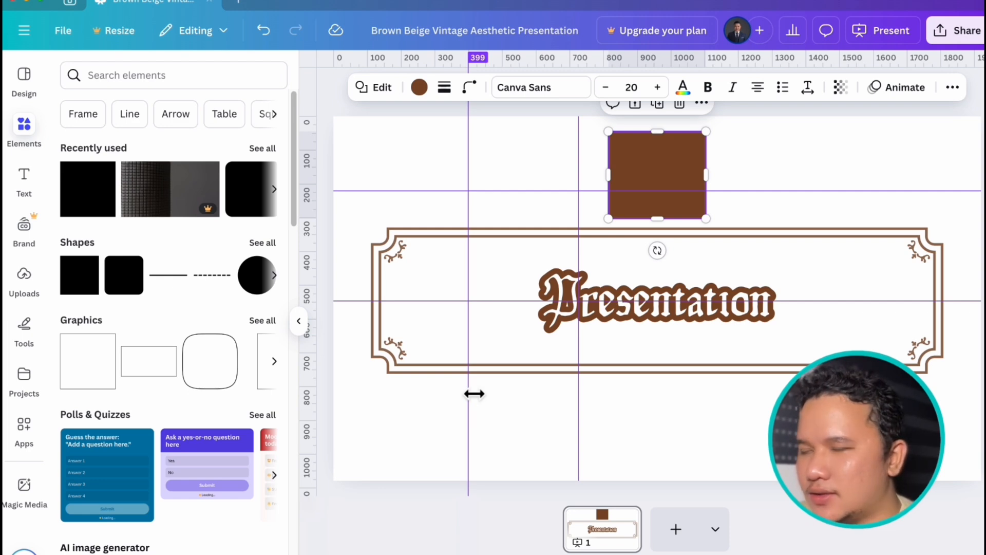
left_click_drag(474, 394, 474, 393)
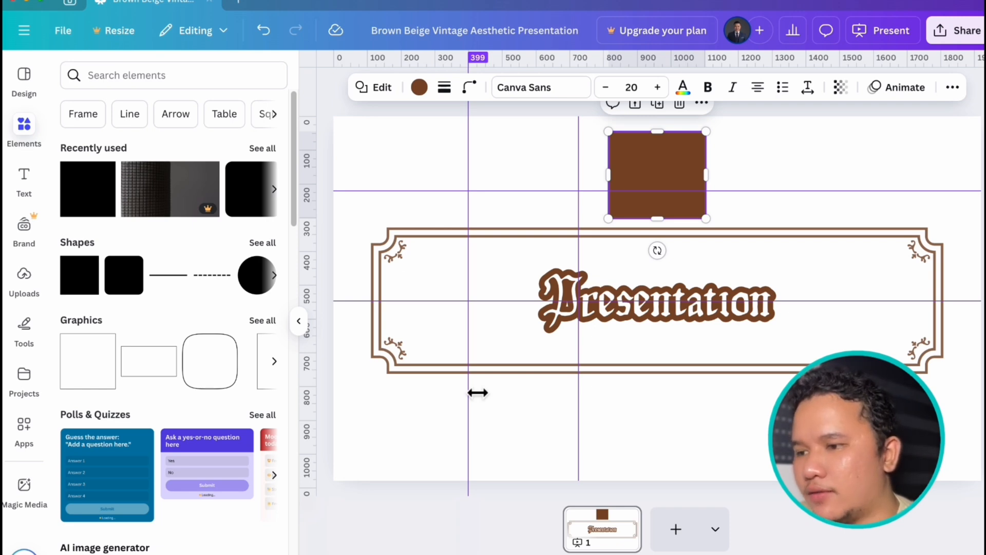
- Remove the vertical guide at 399 and the horizontal guide through the title, and clear all remaining guides
left_click_drag(478, 393, 286, 389)
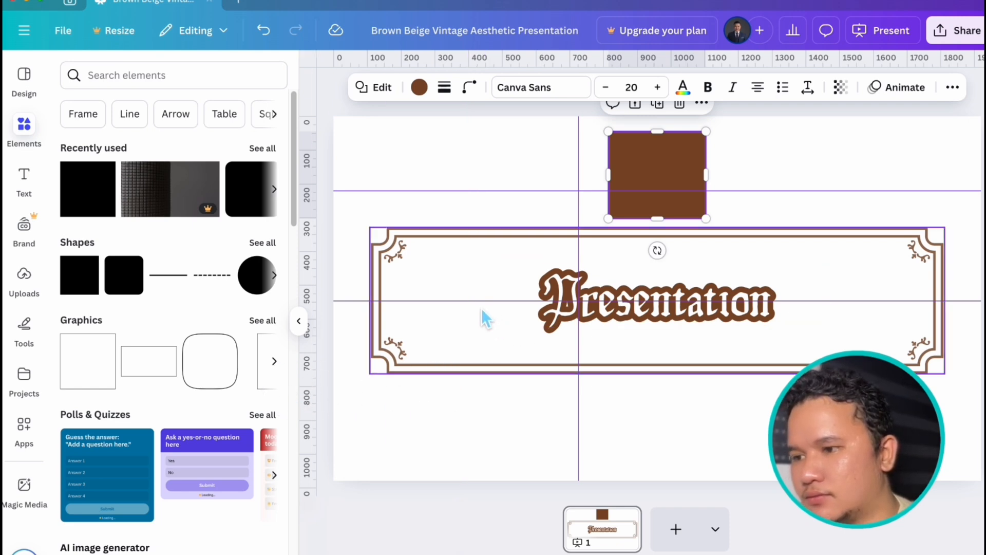
left_click_drag(482, 303, 488, 48)
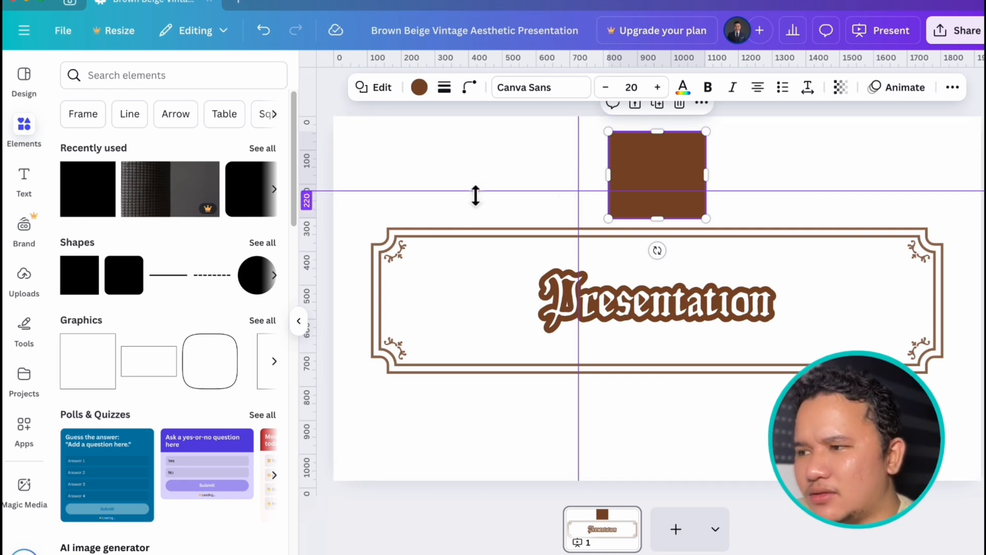
left_click(59, 33)
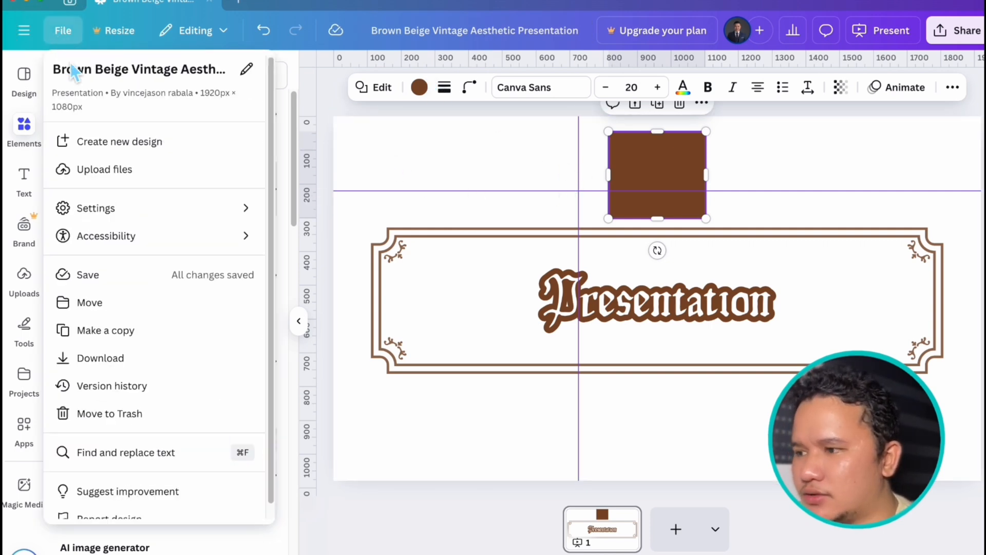
left_click(122, 210)
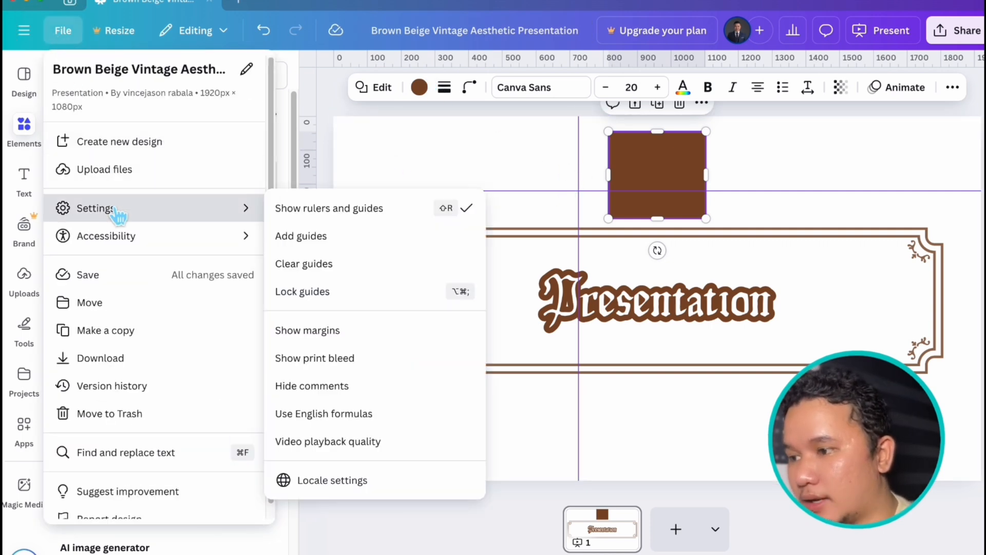
left_click(352, 268)
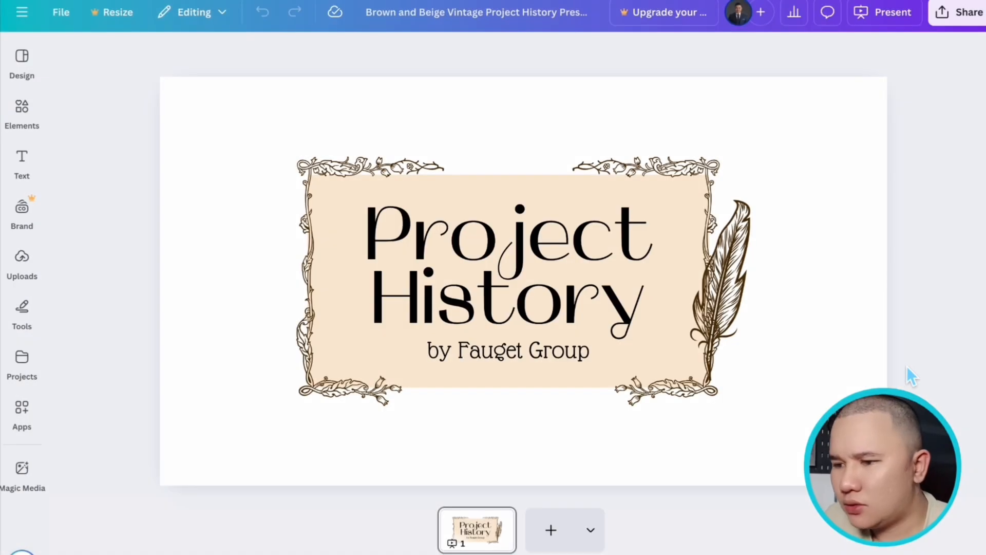
- Select all elements of the Project History design and look over the options for aligning them, without applying any
left_click_drag(235, 120, 800, 436)
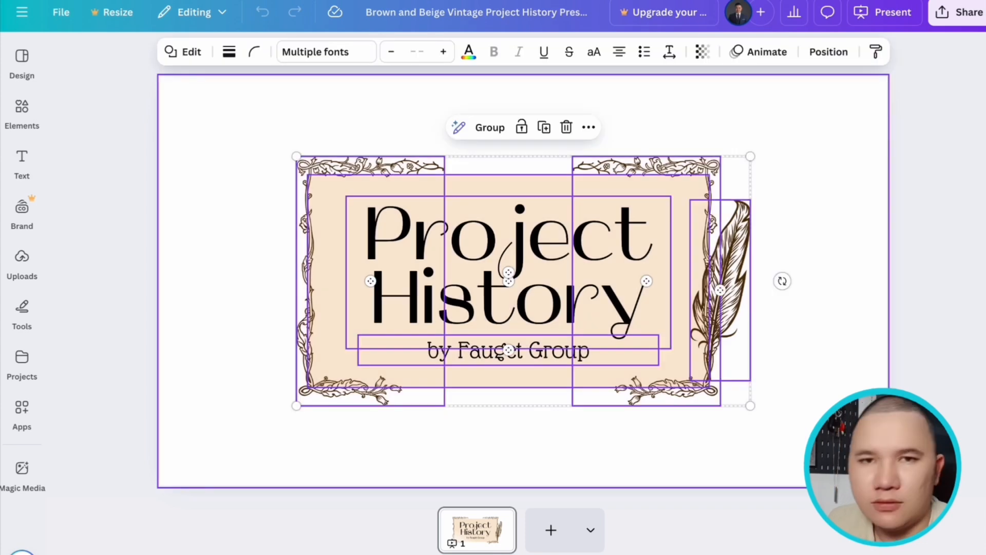
right_click(715, 290)
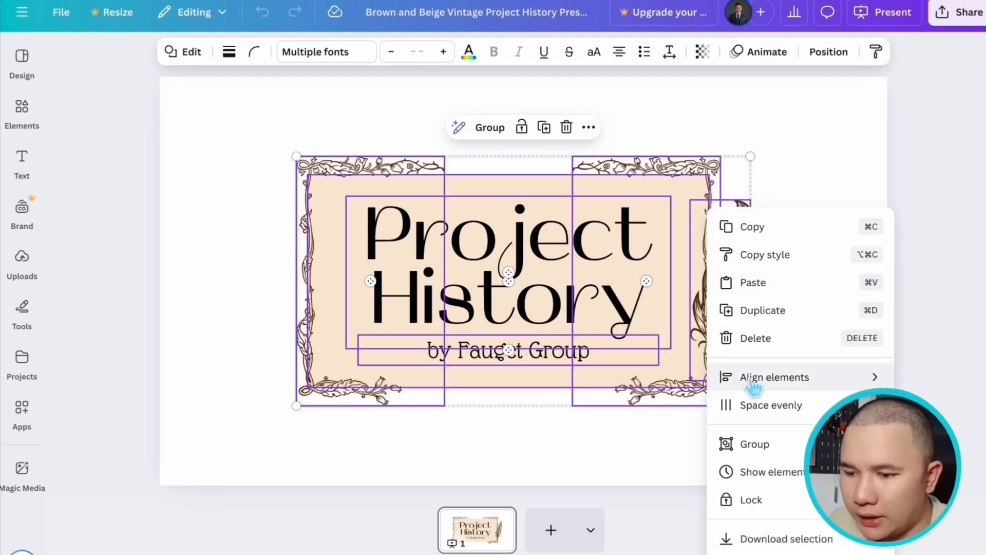
mouse_move(754, 388)
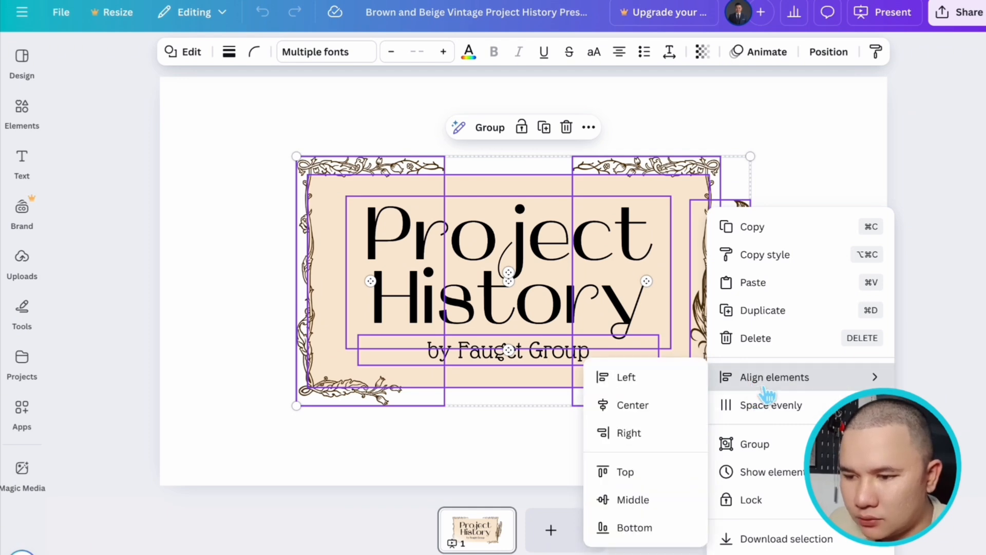
left_click(836, 260)
- Examine the layer ordering options for the feather and leave its stacking order as it is
left_click(742, 279)
right_click(741, 280)
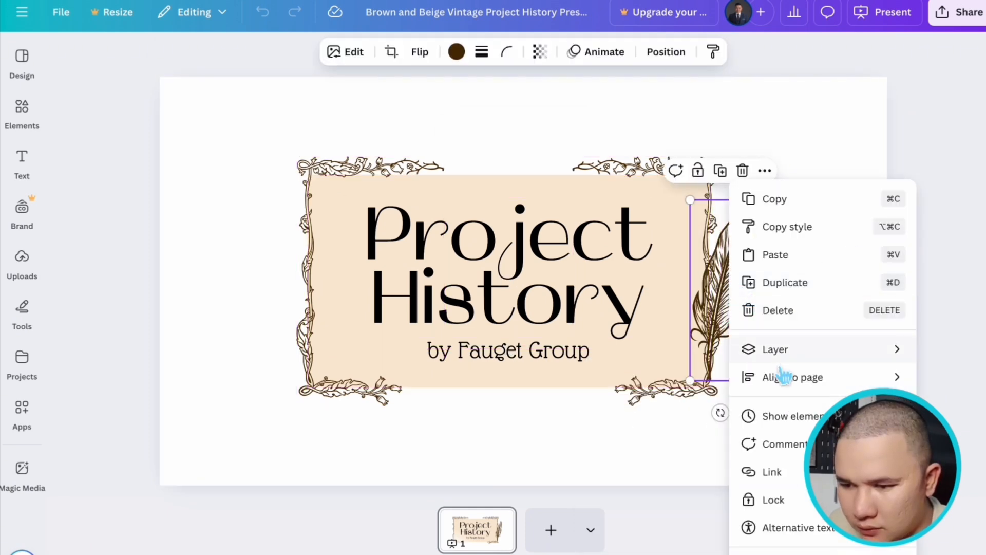
mouse_move(782, 368)
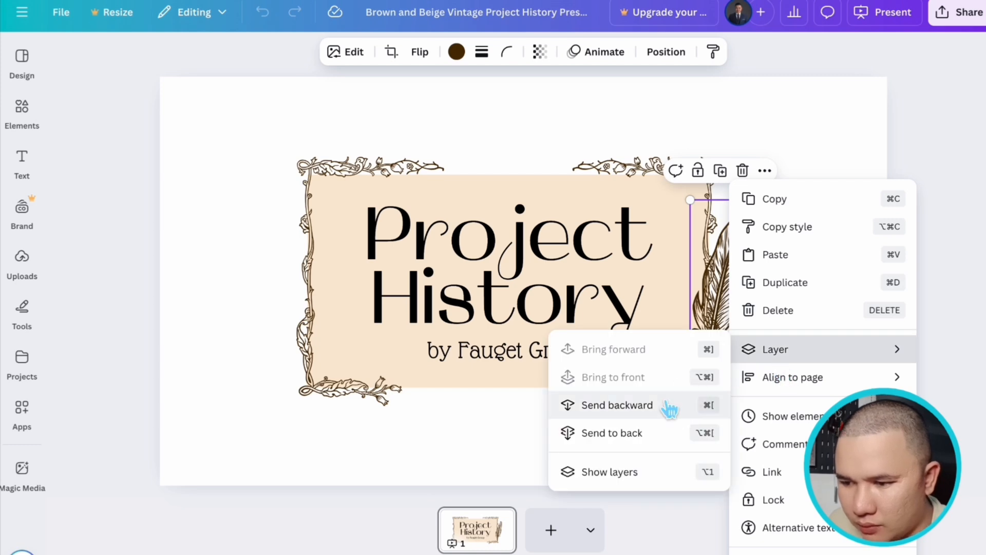
left_click(663, 450)
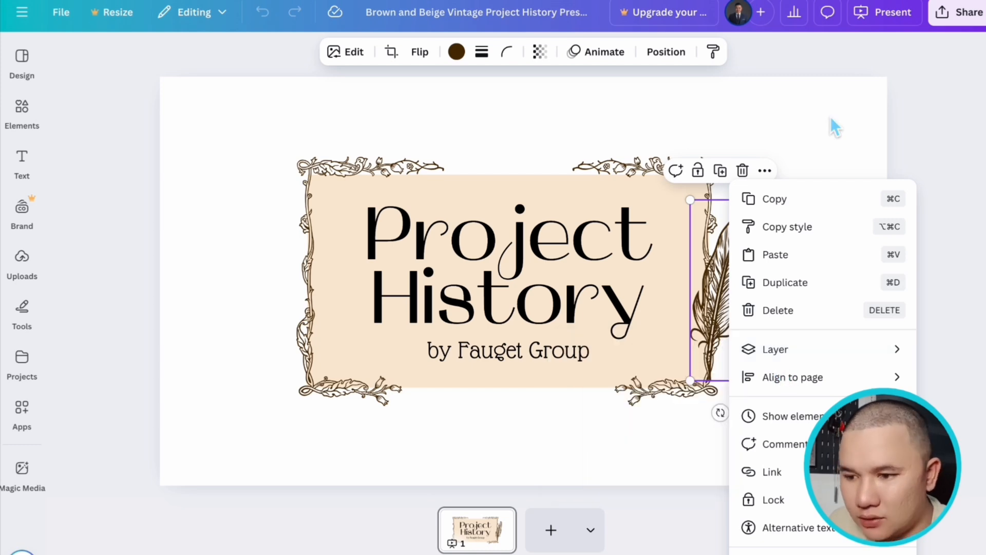
left_click(838, 115)
left_click(799, 294)
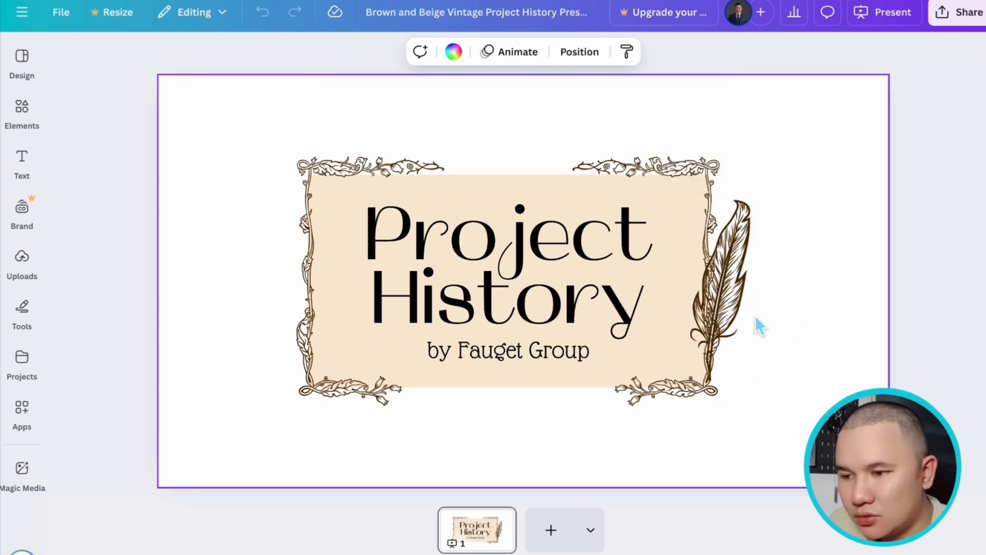
left_click(725, 195)
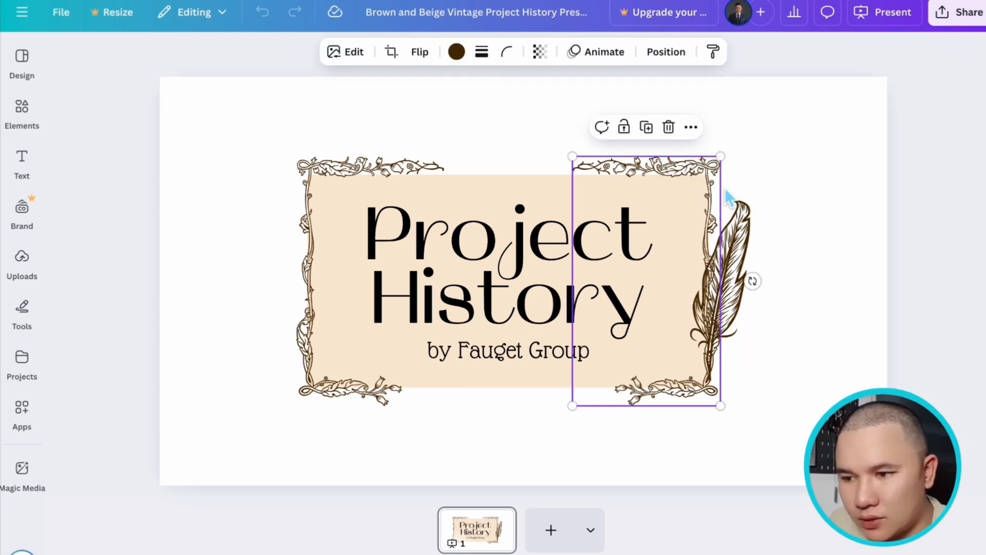
left_click(788, 186)
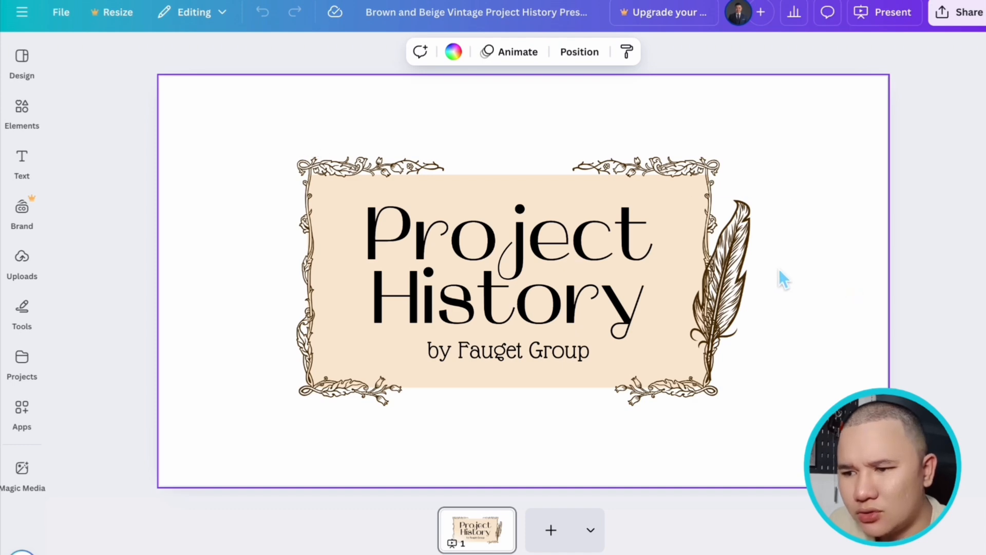
- Move the feather's layer below the beige rectangle, just above the page background
left_click(736, 253)
left_click(666, 51)
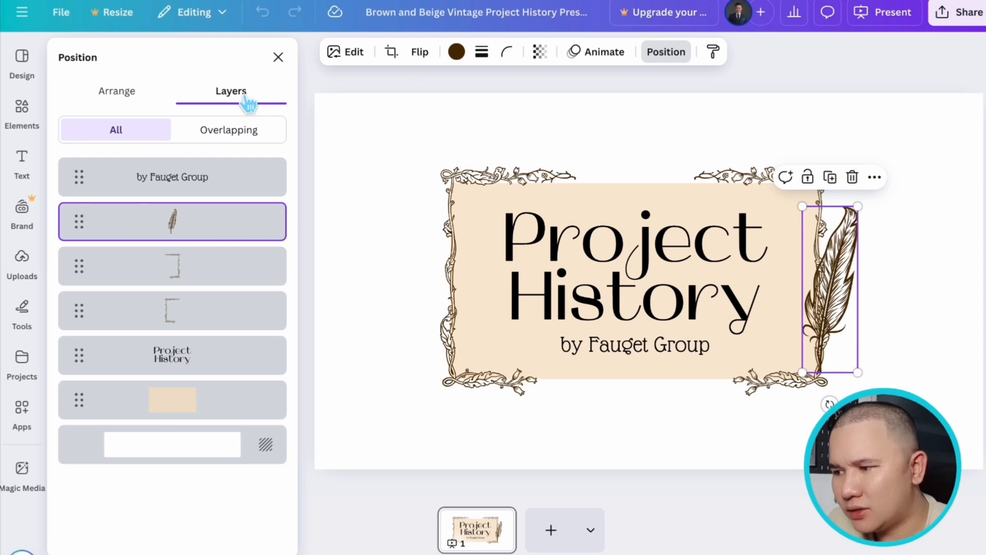
left_click_drag(191, 226, 205, 395)
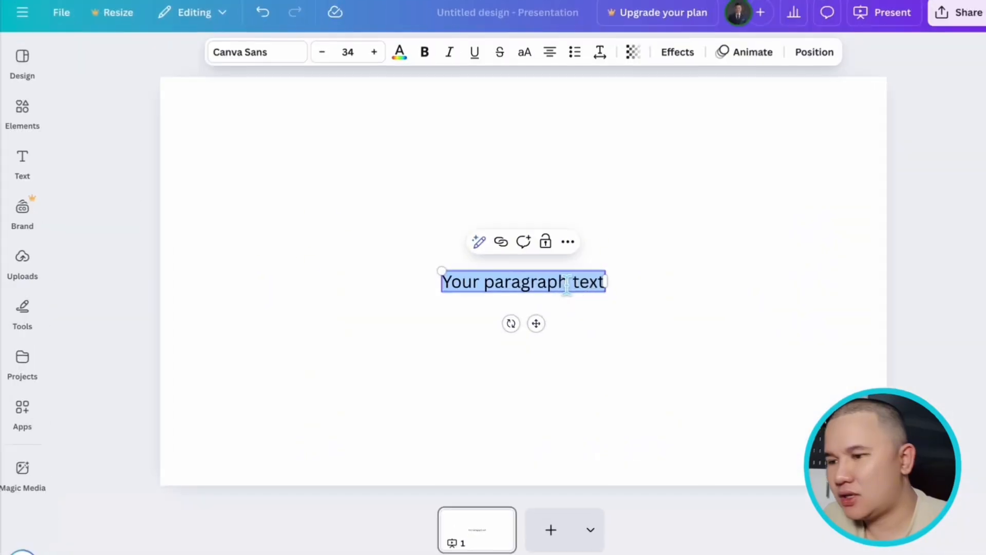
- In the separate paragraph text design, duplicate the text just below the original and left-align the two text boxes
left_click(559, 332)
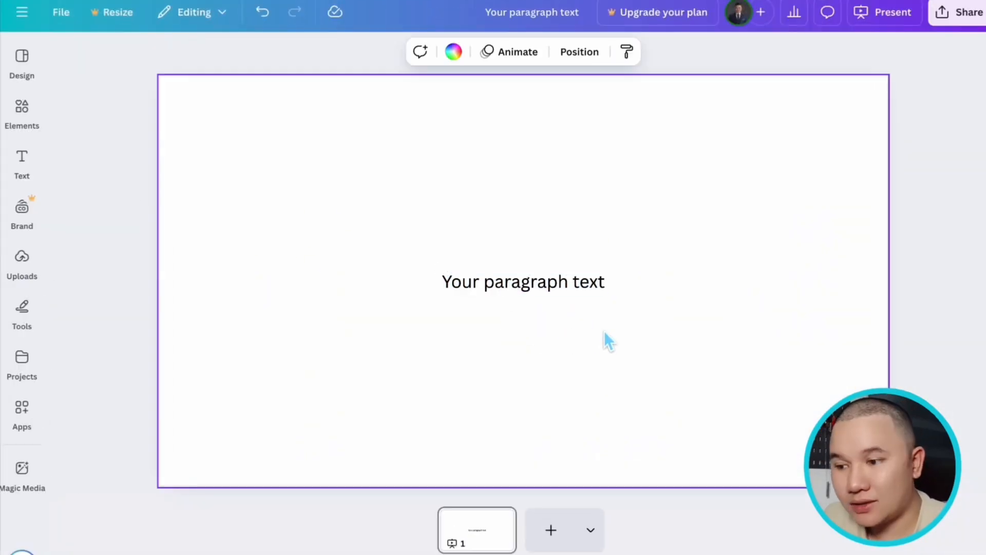
left_click_drag(561, 292, 601, 326)
left_click(662, 329)
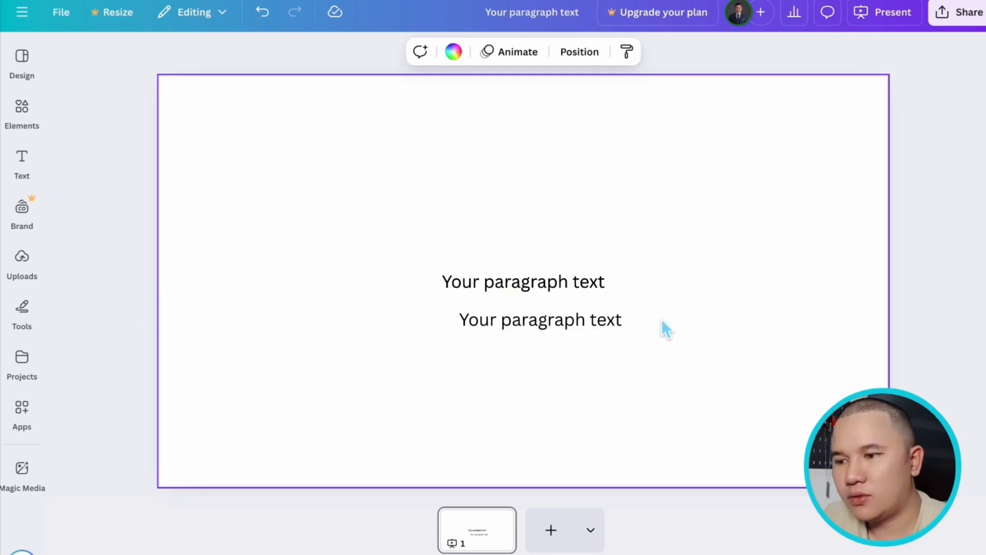
left_click_drag(394, 187, 658, 402)
right_click(599, 298)
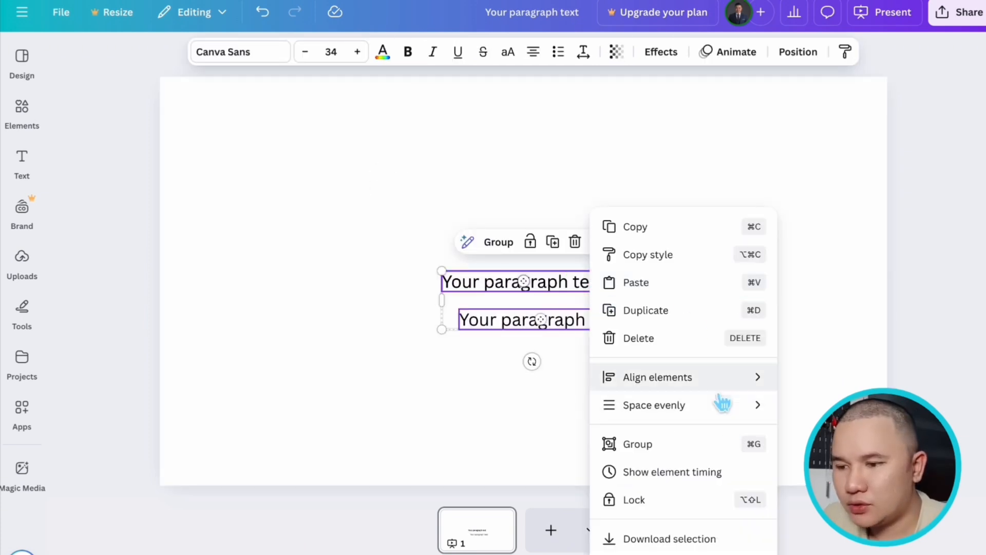
mouse_move(722, 386)
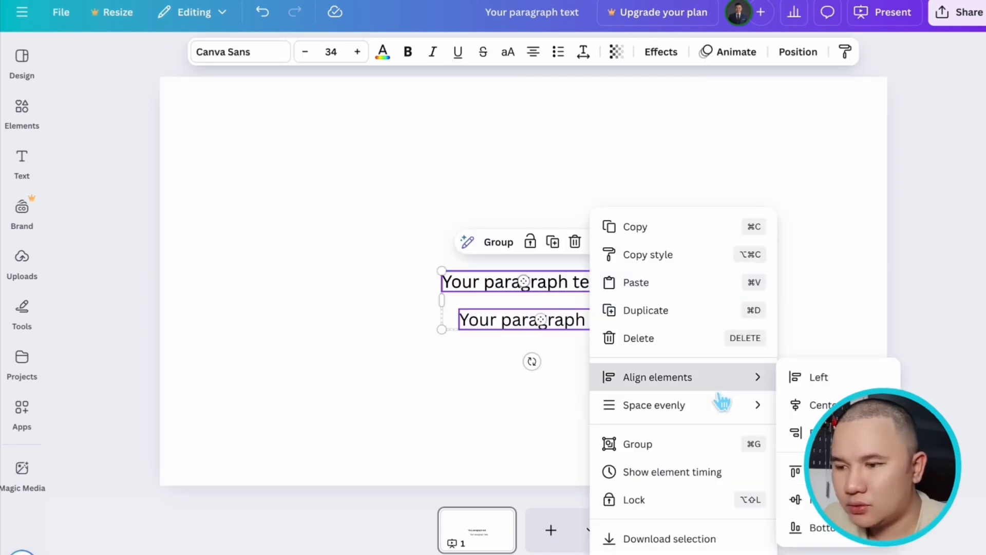
left_click(809, 396)
- Space the left-aligned paragraph text boxes evenly in the vertical direction
right_click(574, 295)
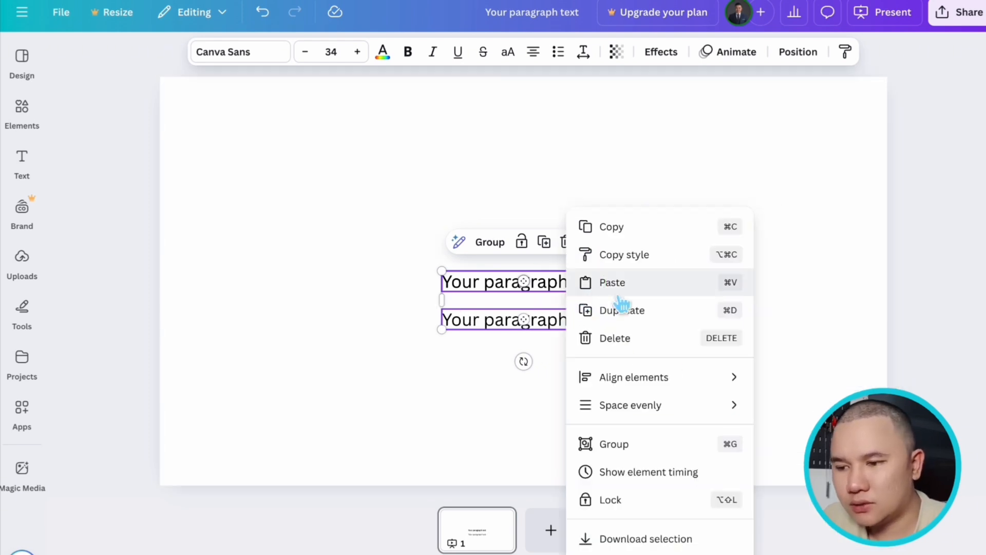
mouse_move(669, 411)
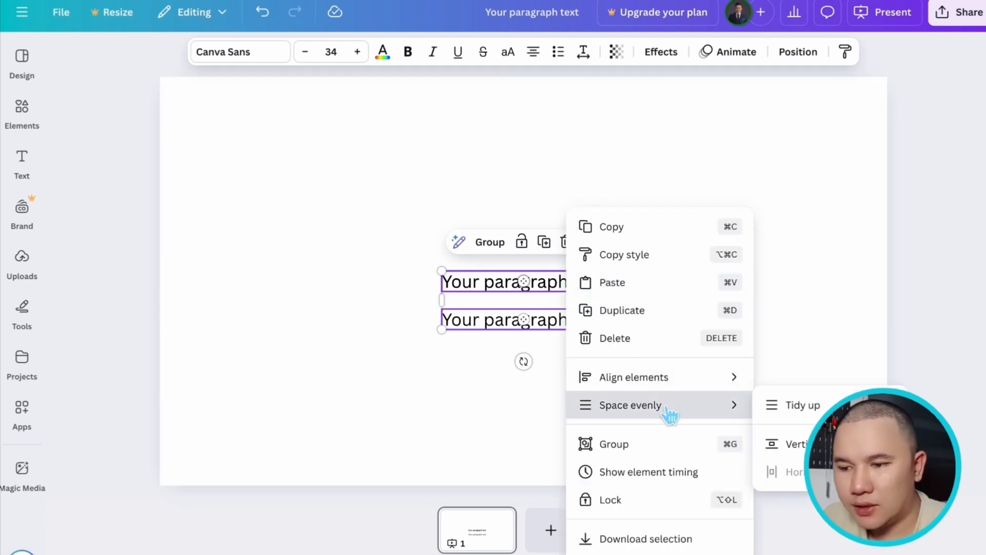
left_click(795, 444)
left_click(737, 310)
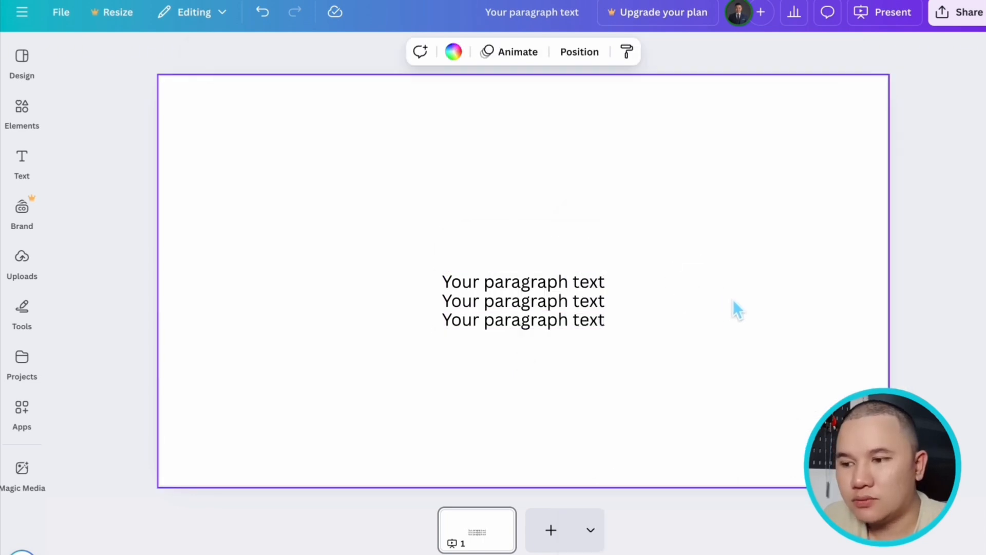
- Group the three paragraph text boxes and ungroup them again
left_click_drag(422, 250, 552, 319)
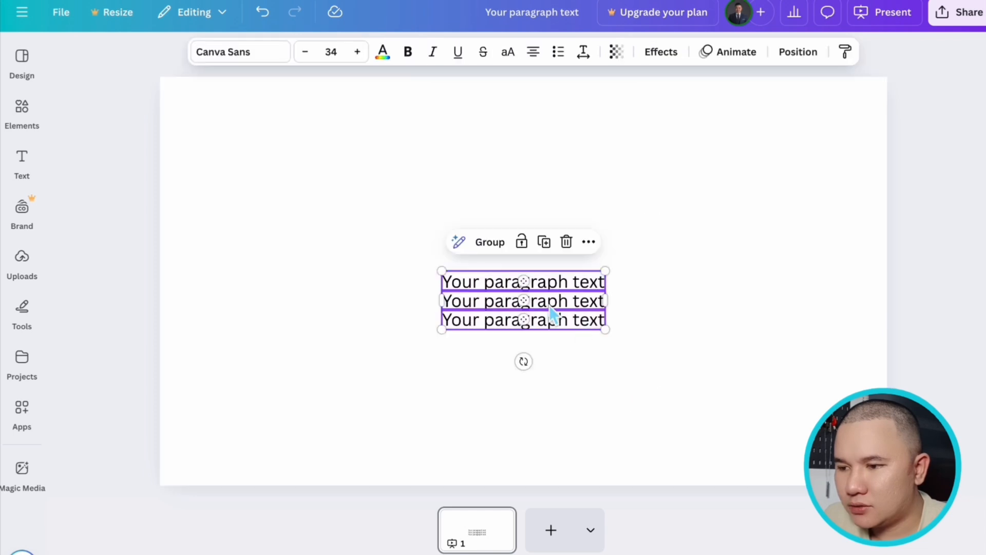
left_click(507, 251)
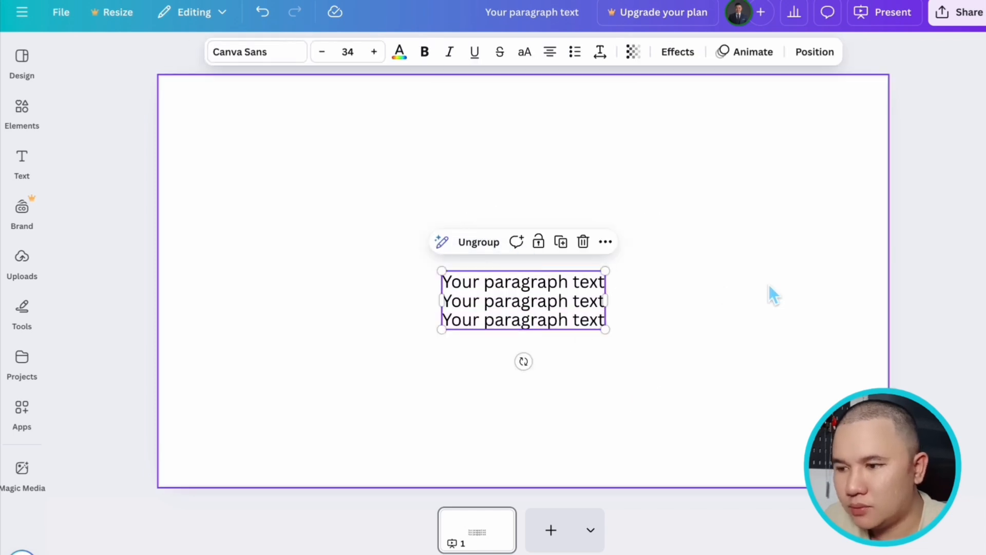
left_click(502, 252)
left_click(678, 274)
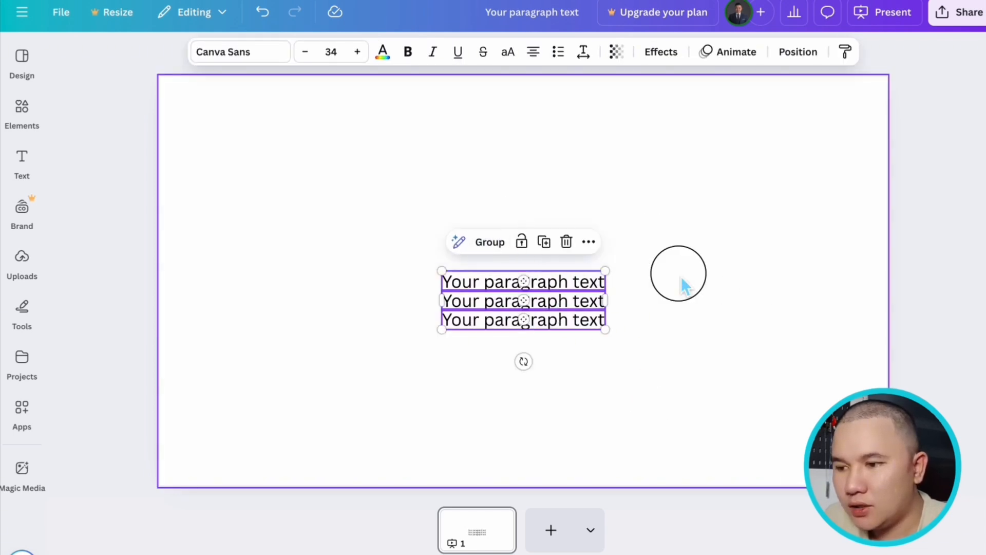
- Lock the uppermost paragraph text box and unlock it again
left_click(571, 286)
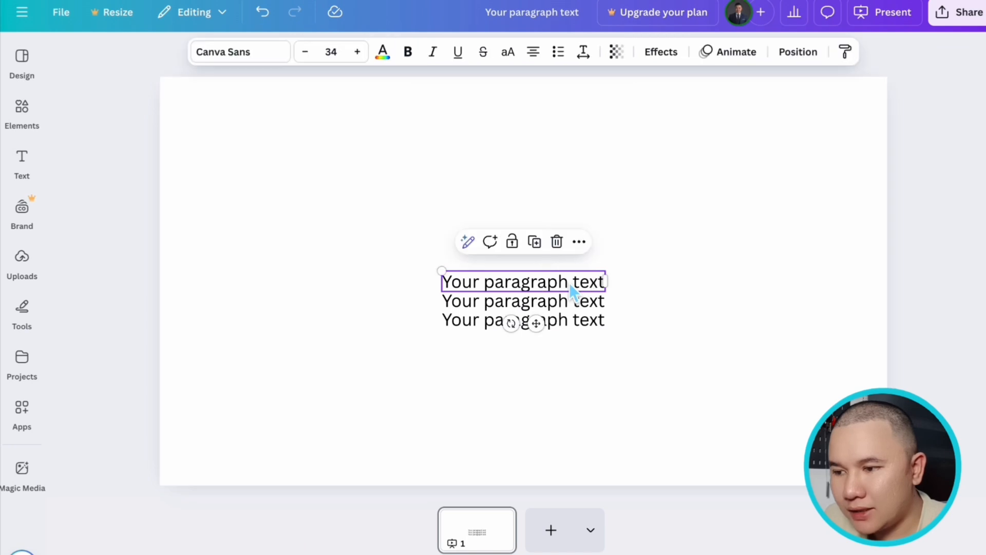
left_click(519, 249)
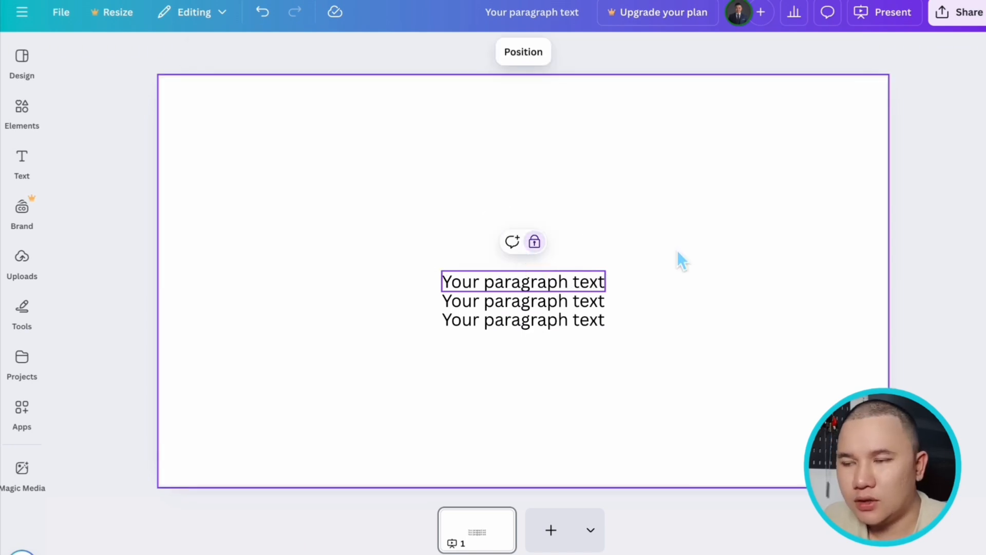
left_click(538, 247)
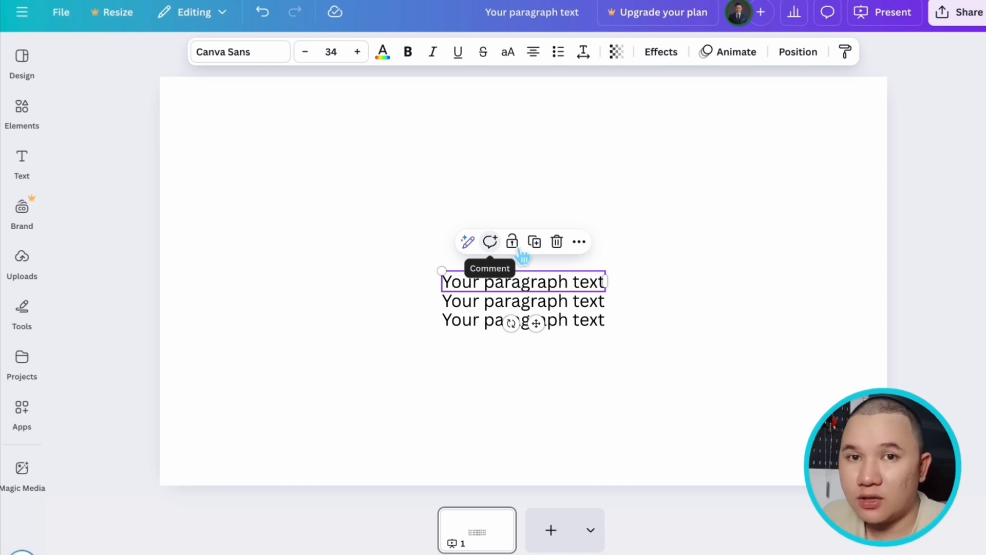
left_click(645, 259)
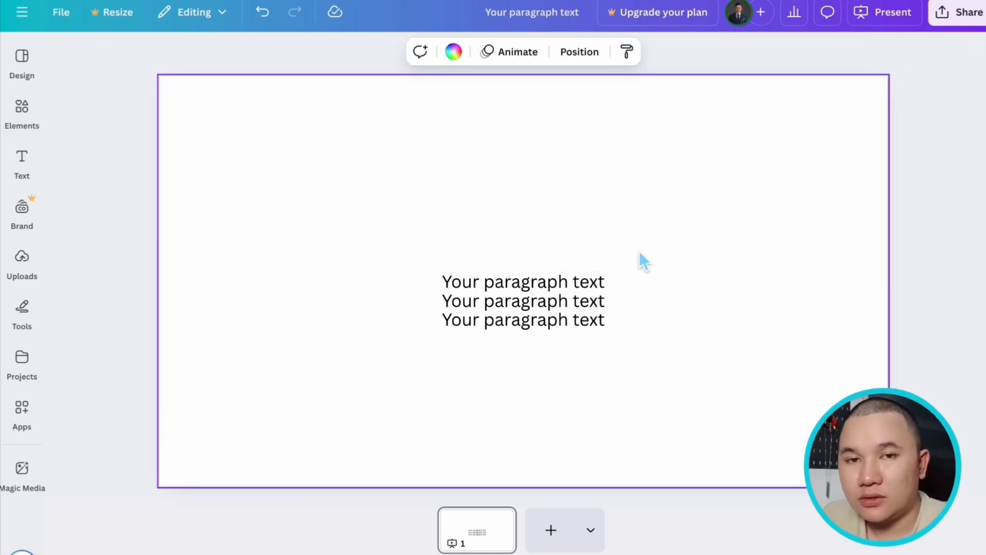
- Review the additional actions offered for the uppermost text box, and select all three text boxes at once before deselecting them
left_click(547, 277)
left_click(579, 242)
scroll(708, 473, "down", 2)
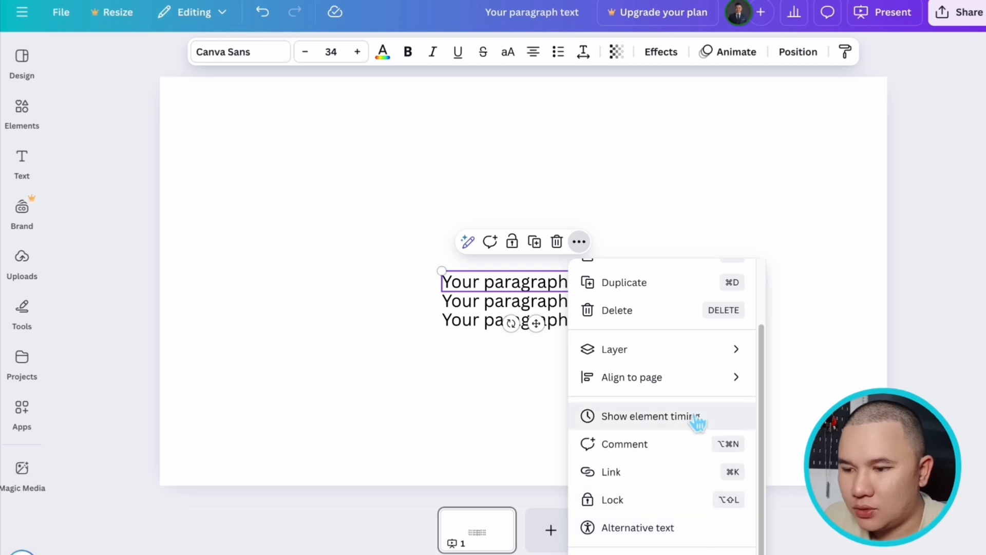
scroll(652, 324, "up", 3)
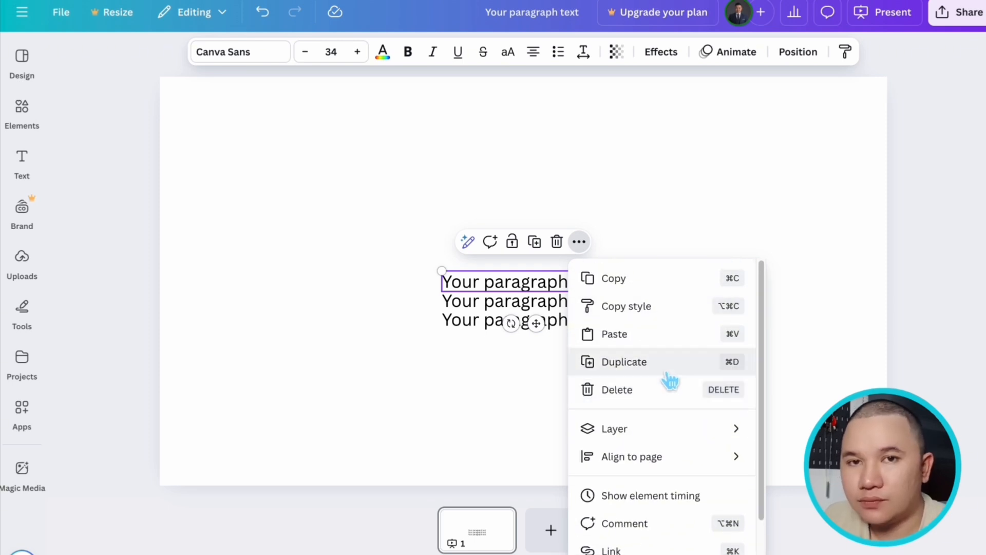
left_click(480, 248)
key("super+a")
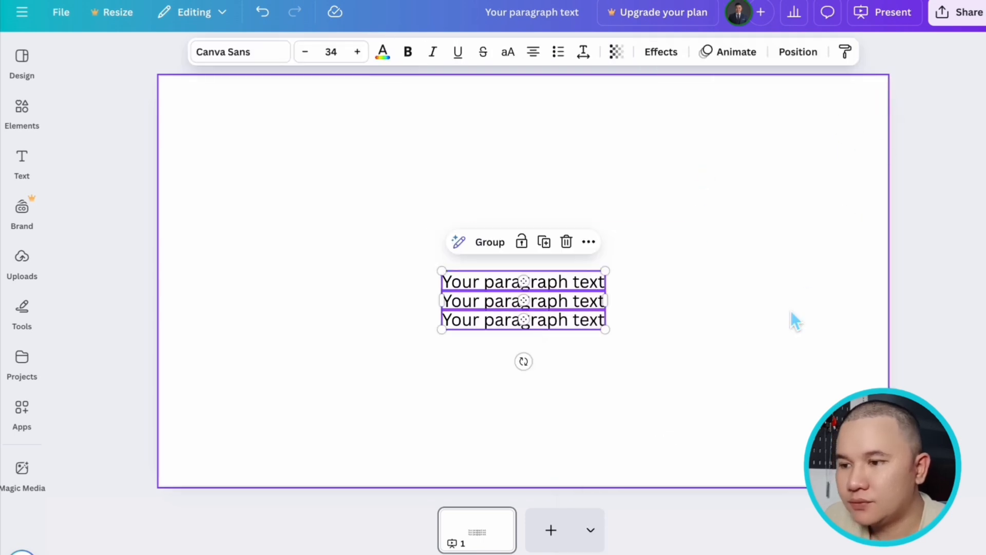
left_click(775, 351)
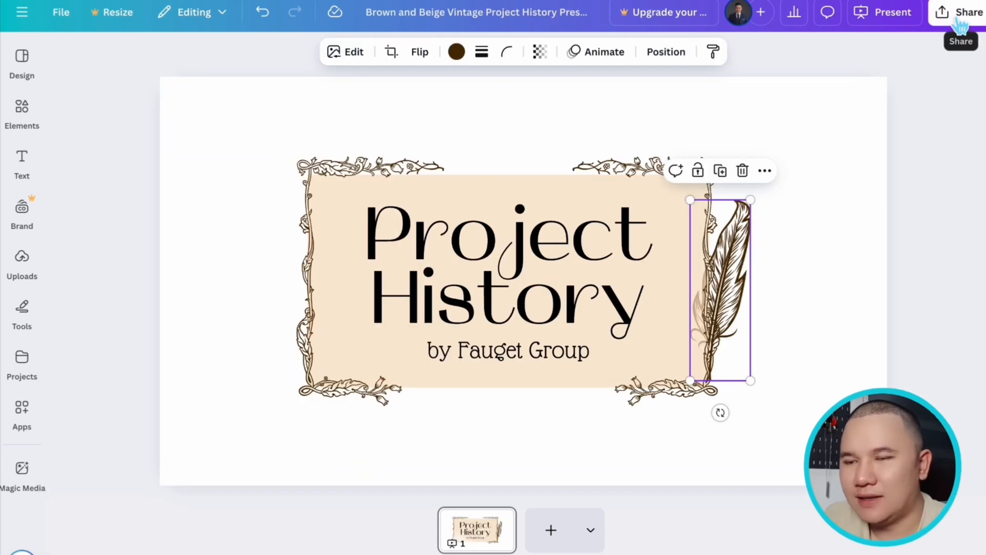
- In the Project History design, open the sharing options and examine the available access levels without changing them
left_click(960, 20)
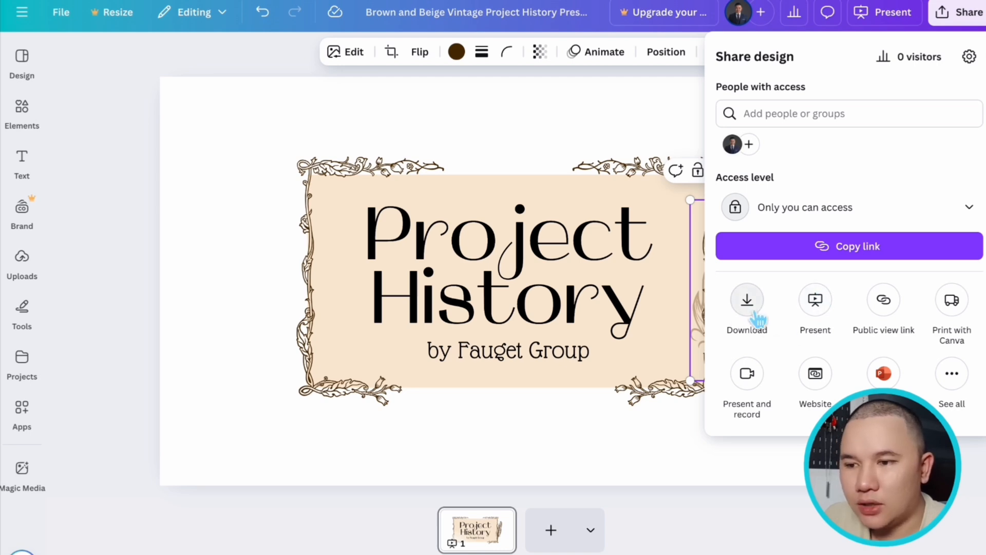
left_click(935, 215)
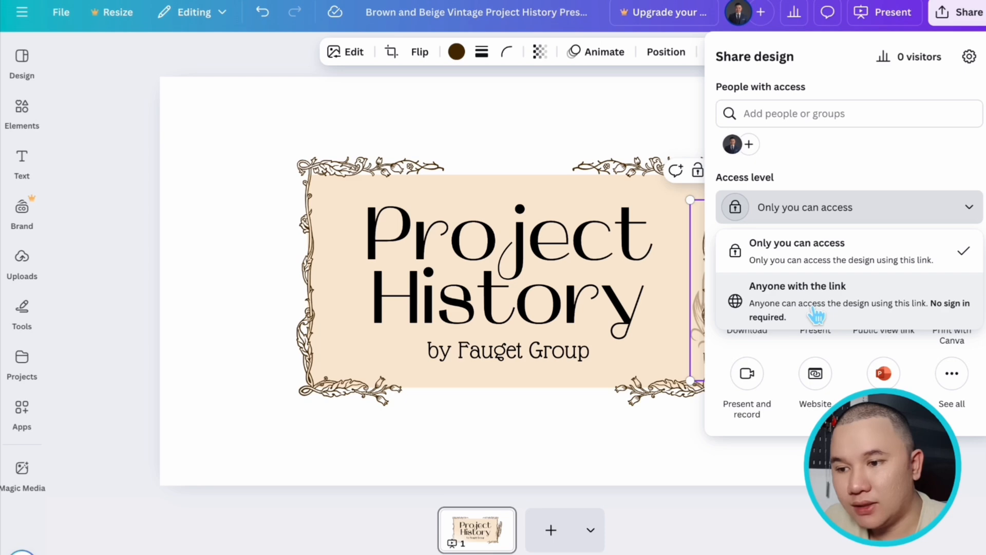
left_click(863, 149)
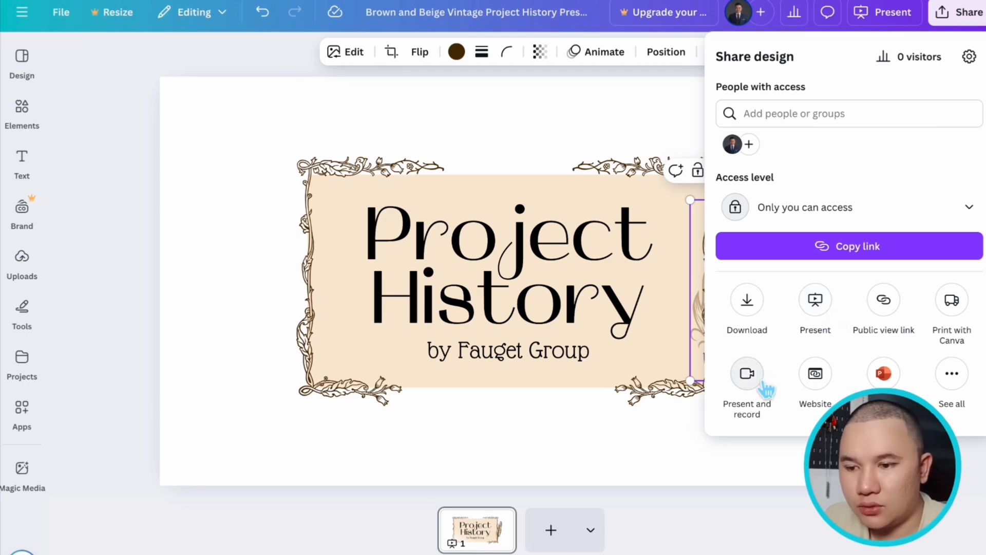
- Open the download settings and compare the available file types, including the options for PDF Standard and PNG
left_click(760, 314)
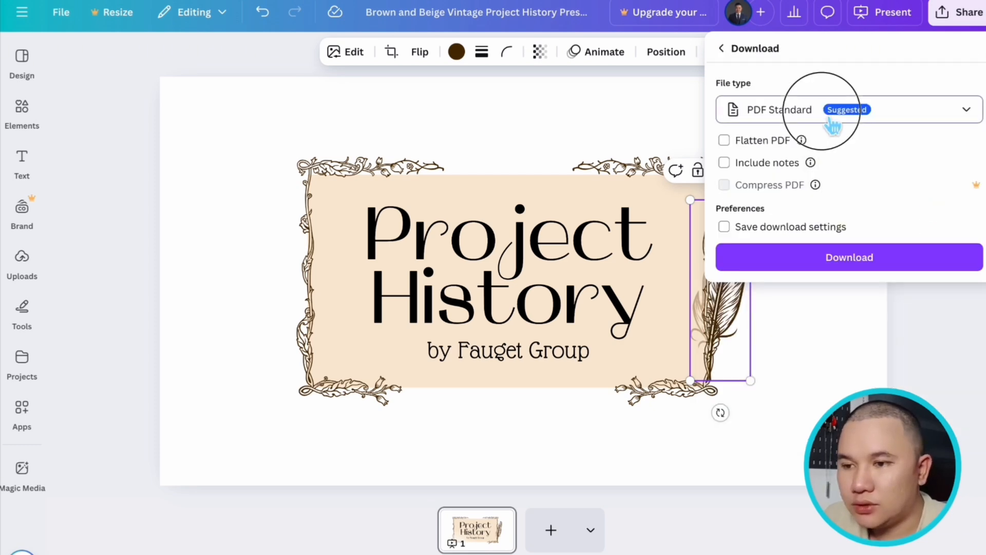
left_click(834, 107)
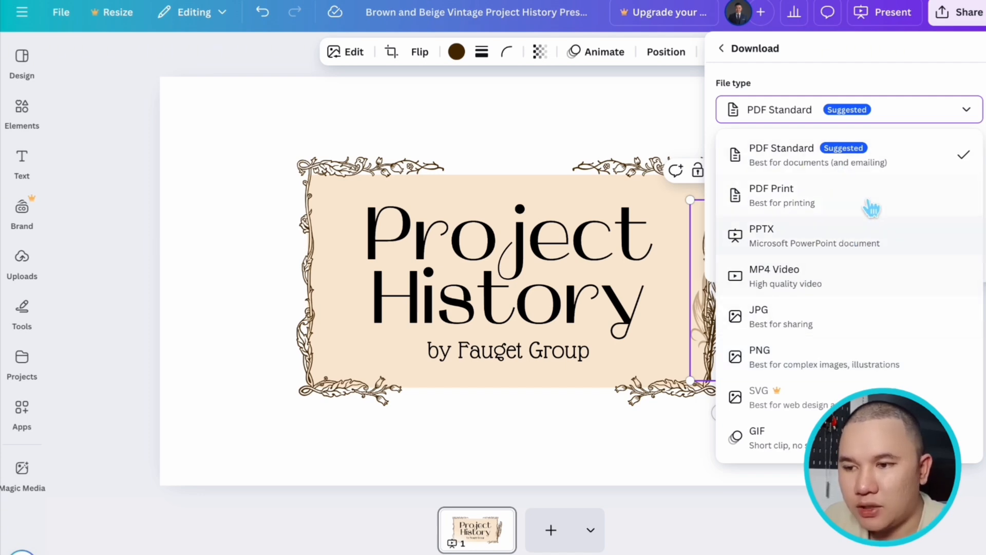
left_click(852, 160)
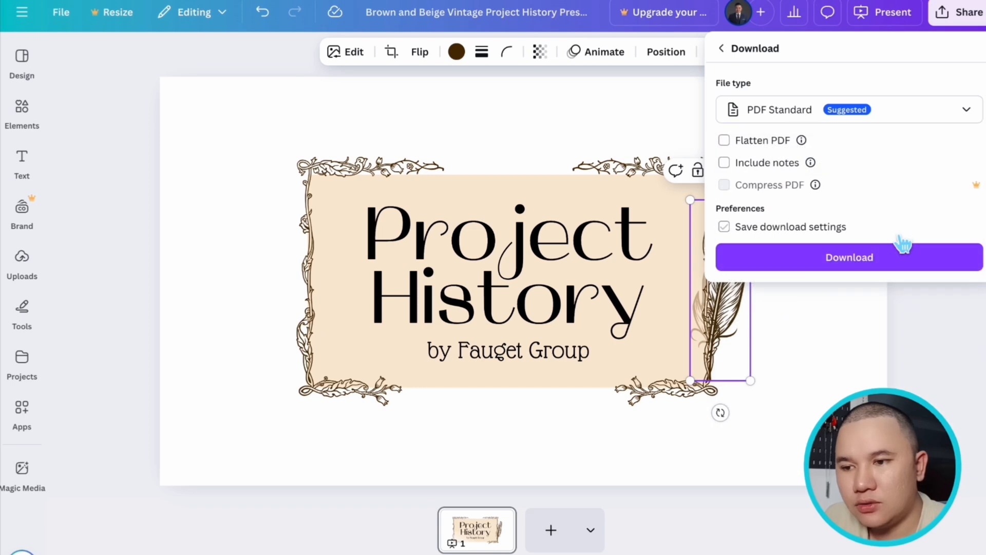
left_click(864, 118)
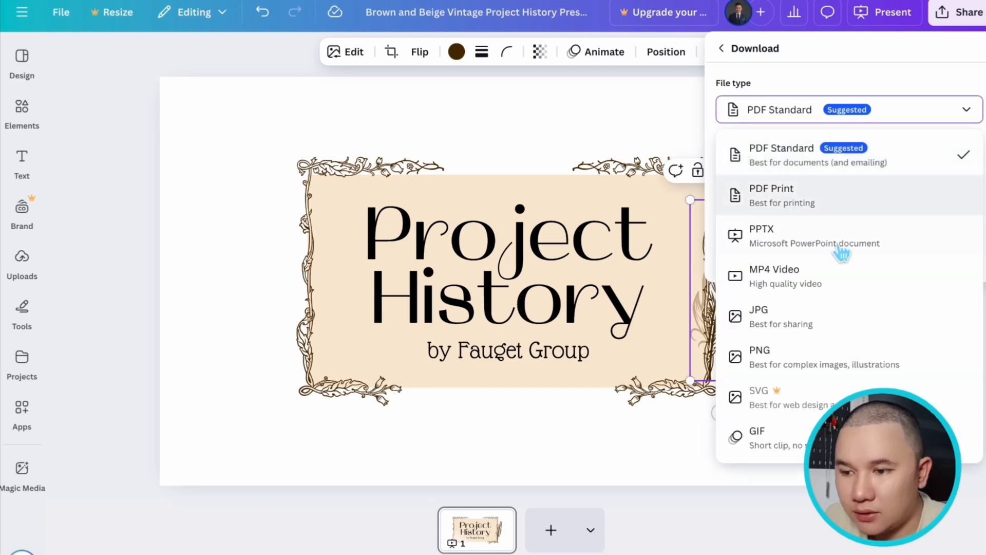
left_click(846, 353)
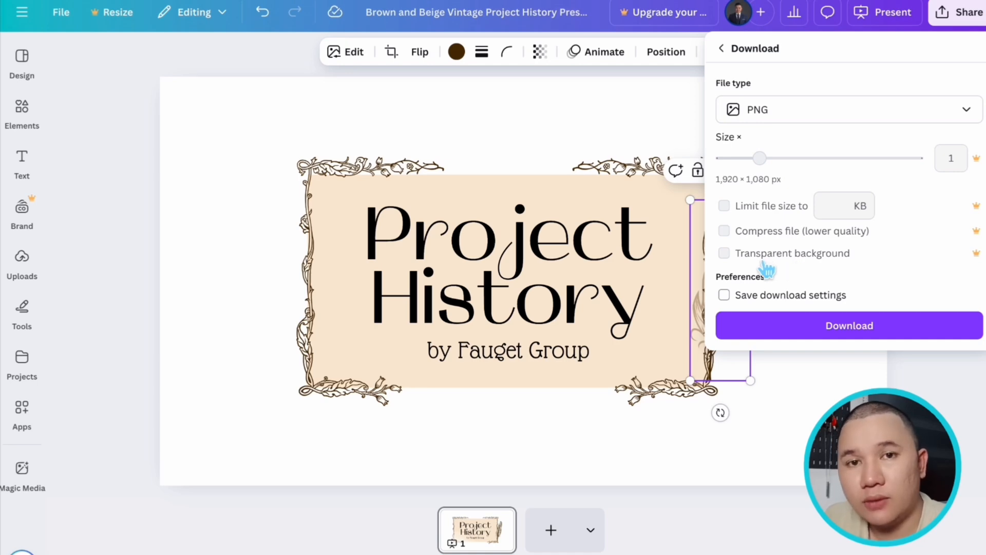
- Download the Project History design as PDF Standard and name the file Sample.pdf
left_click(822, 111)
left_click(827, 154)
left_click(875, 257)
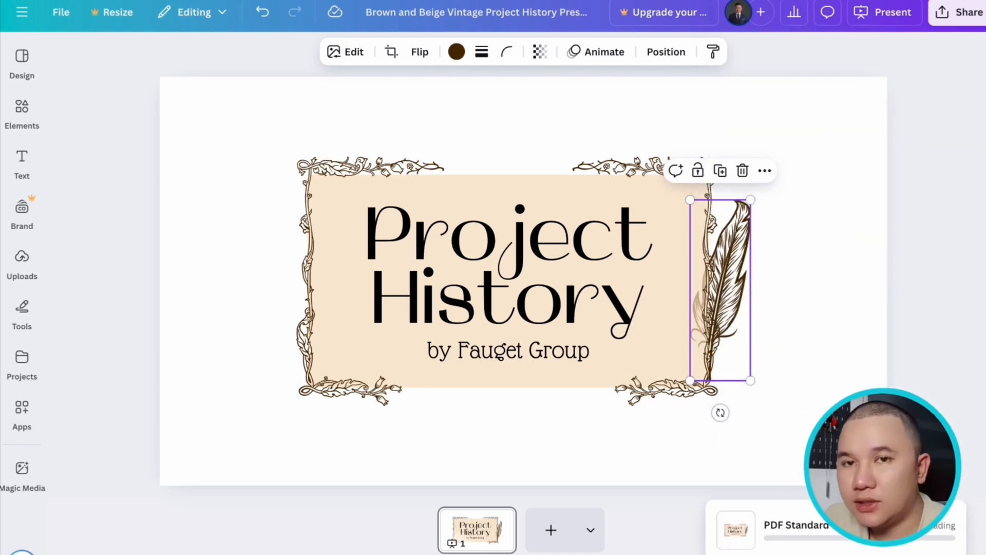
type("Sample")
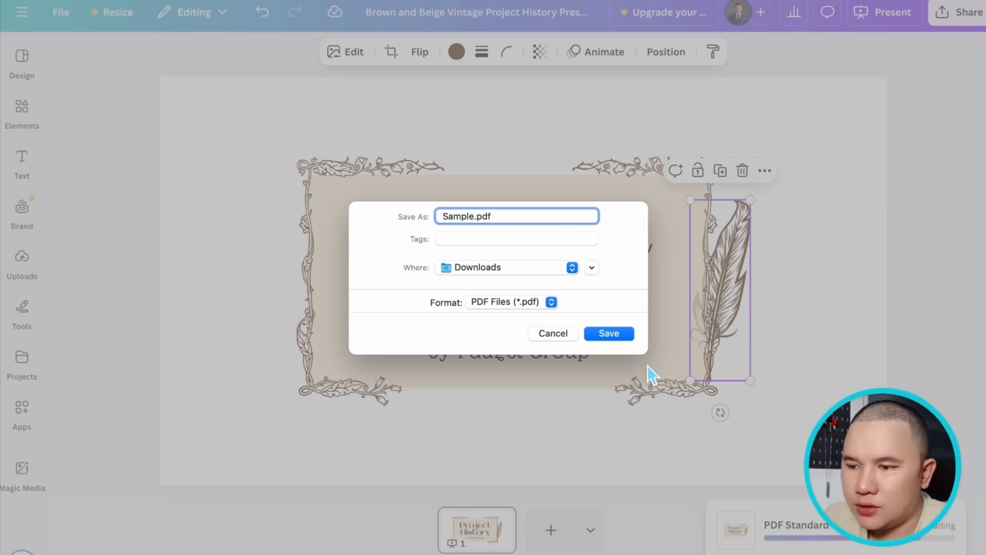